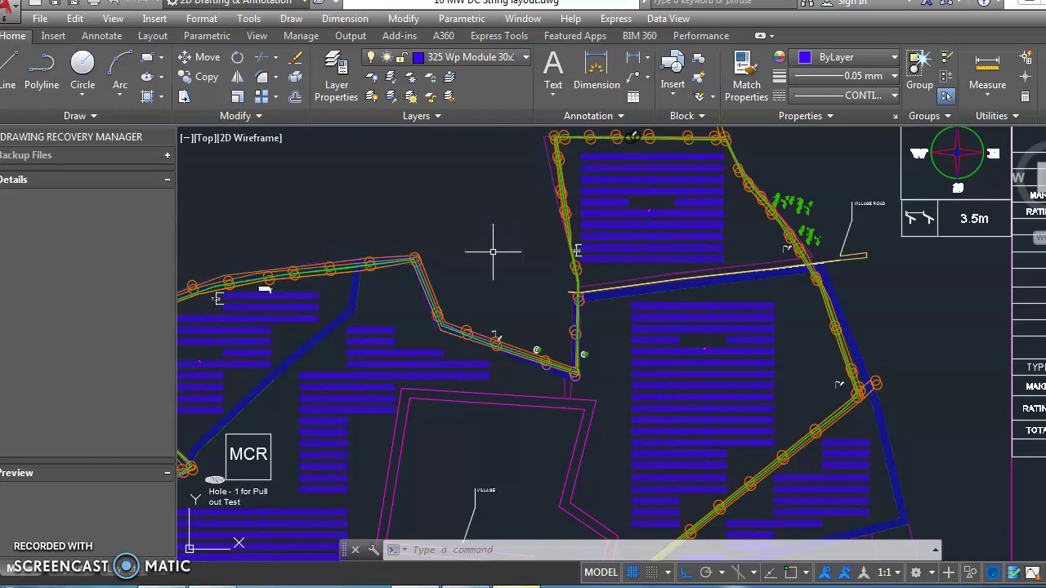
{"action": "left_click", "coordinate": [454, 252]}
{"action": "left_click", "coordinate": [454, 275]}
{"action": "left_click", "coordinate": [383, 241]}
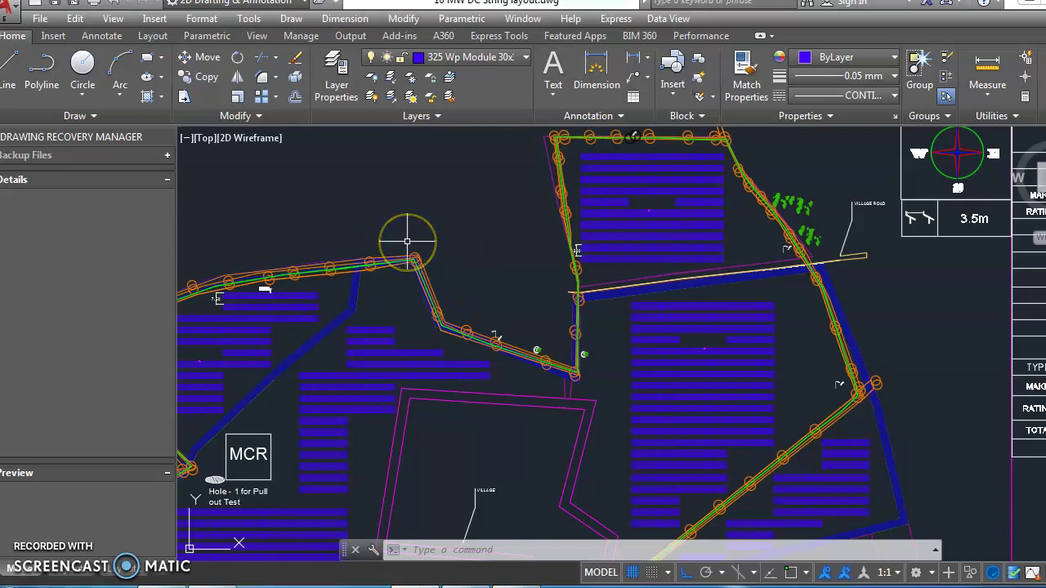
{"action": "left_click", "coordinate": [447, 241]}
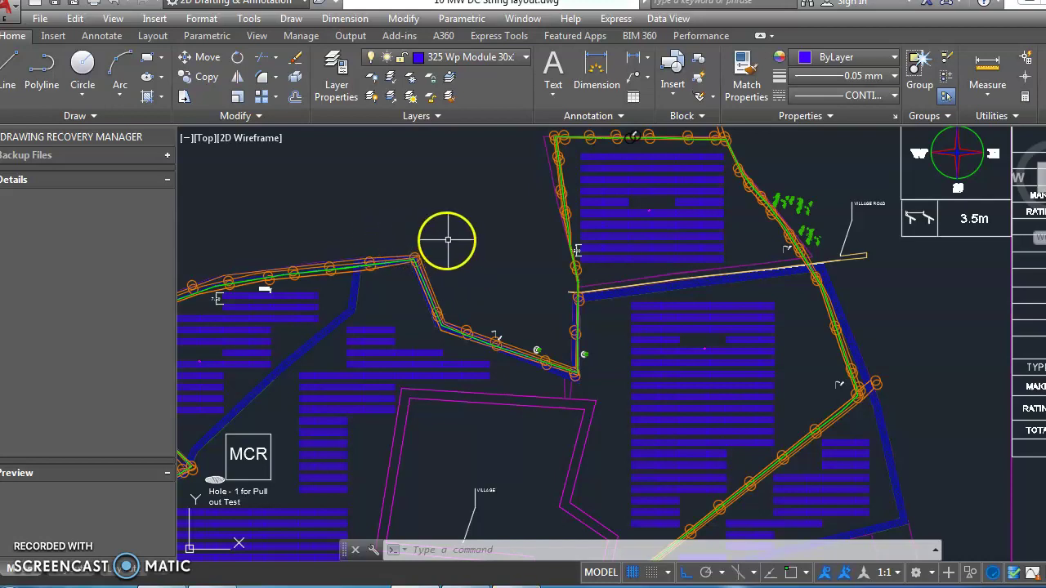
{"action": "left_click", "coordinate": [439, 258]}
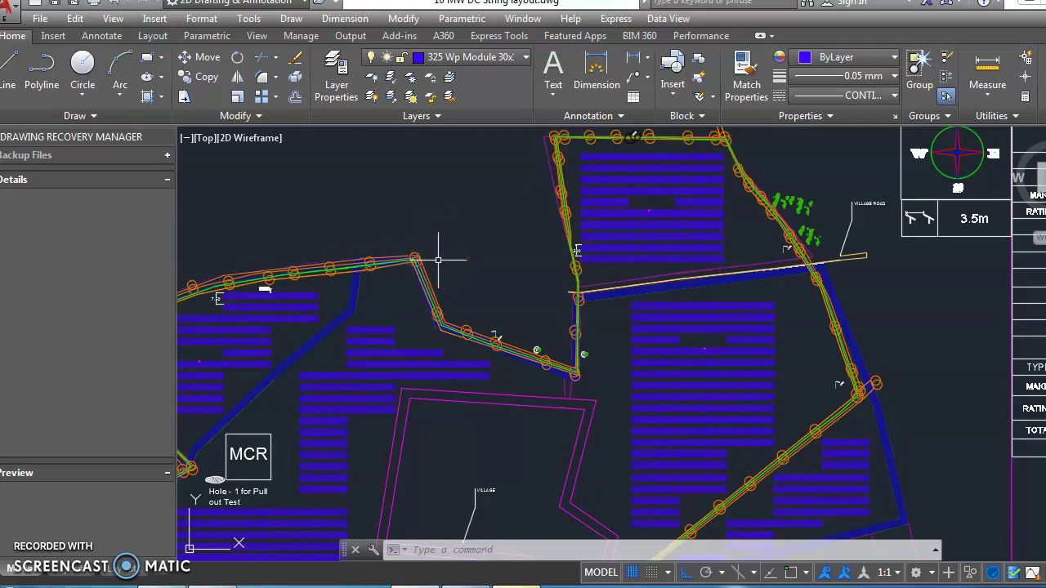
{"action": "left_click", "coordinate": [439, 262]}
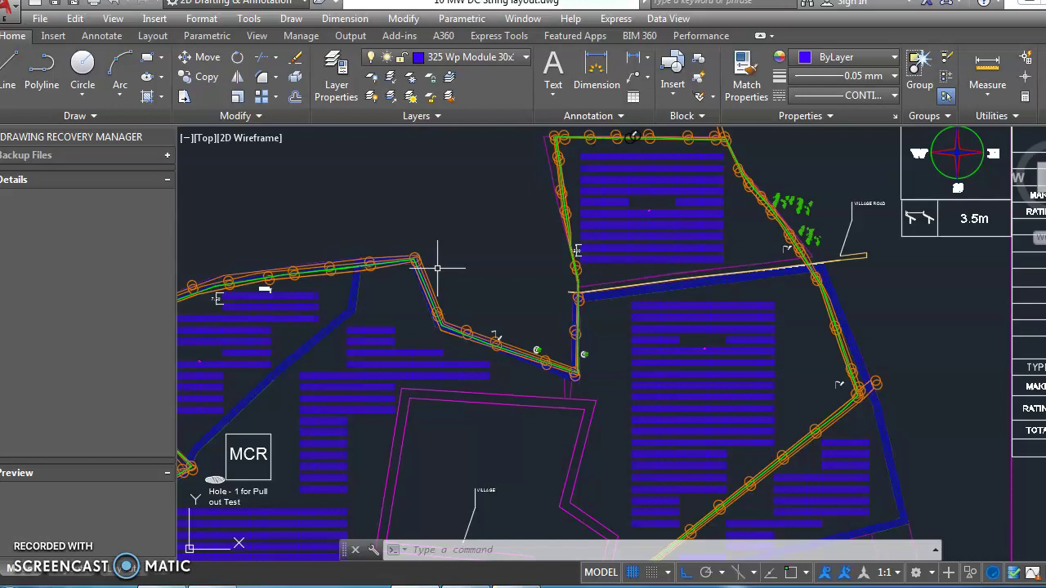
{"action": "left_click", "coordinate": [443, 247]}
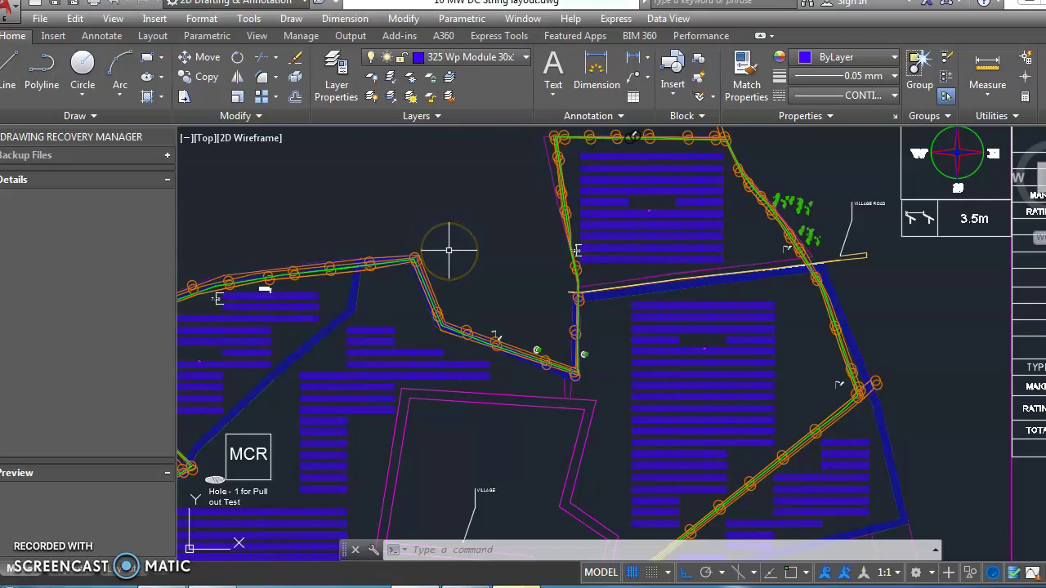
{"action": "left_click", "coordinate": [446, 249]}
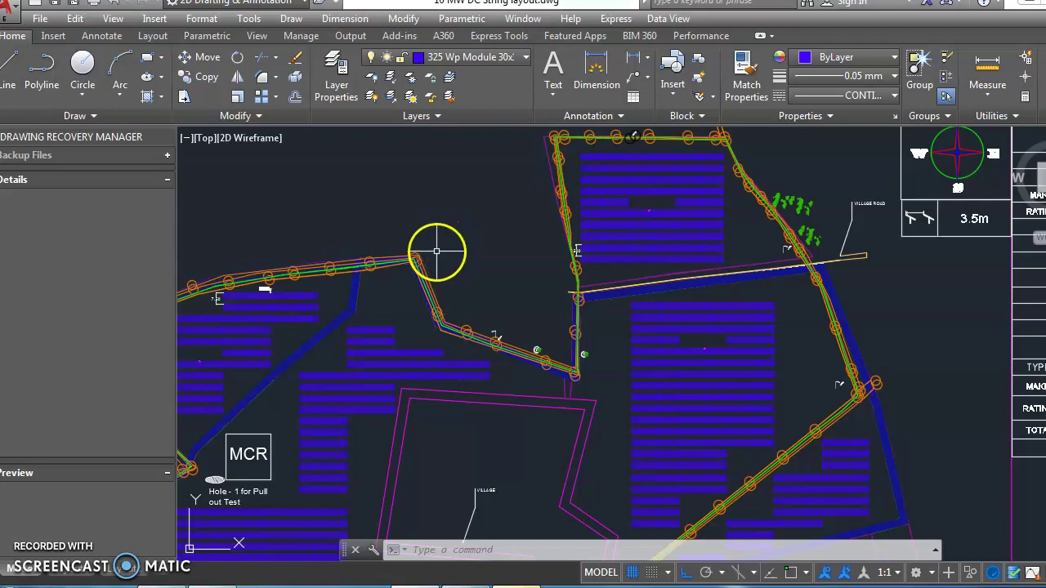
{"action": "left_click", "coordinate": [374, 204]}
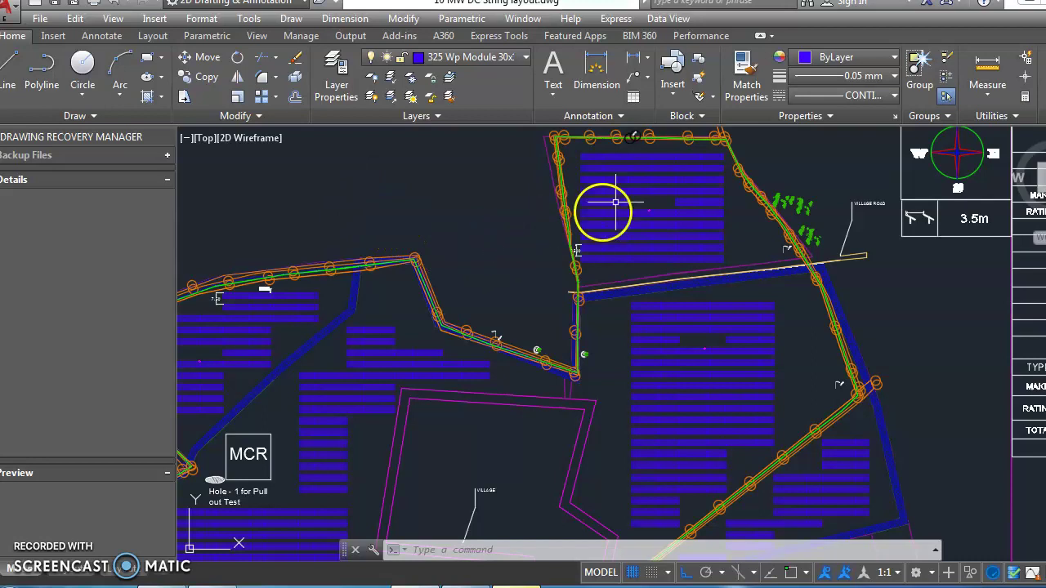
Examine the overall plant layout, comparing the northern module block with the large block southeast of the diagonal cable route.
{"action": "scroll", "coordinate": [605, 208], "scroll_direction": "up", "scroll_amount": 3}
{"action": "scroll", "coordinate": [590, 324], "scroll_direction": "down", "scroll_amount": 4}
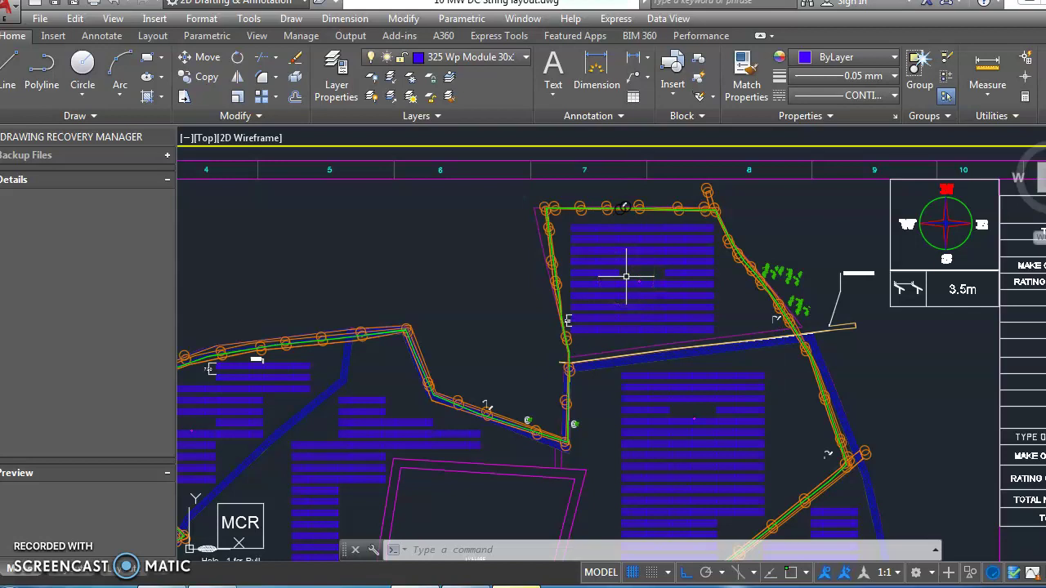
{"action": "scroll", "coordinate": [625, 276], "scroll_direction": "down", "scroll_amount": 6}
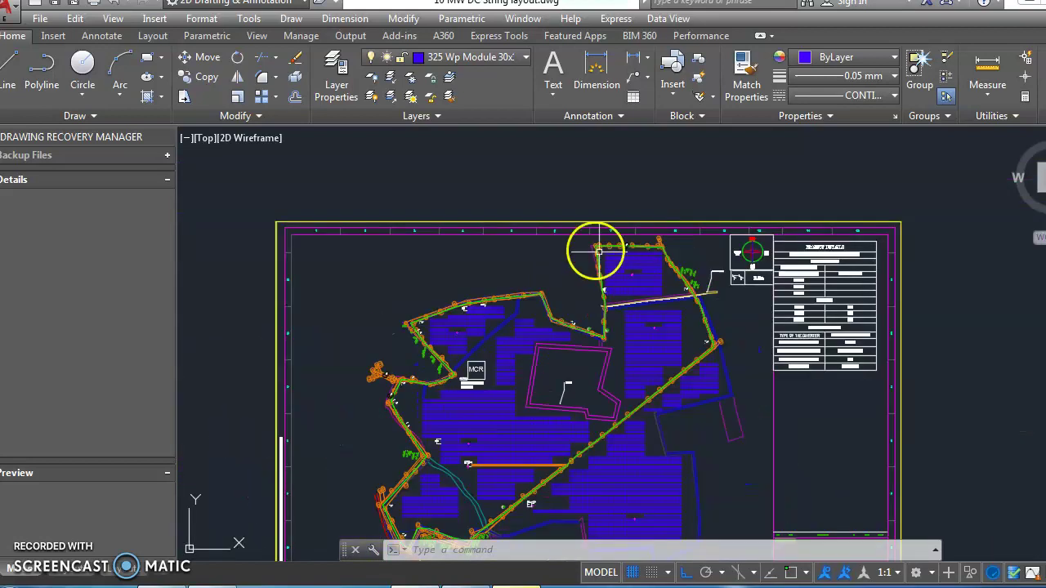
{"action": "scroll", "coordinate": [606, 396], "scroll_direction": "up", "scroll_amount": 4}
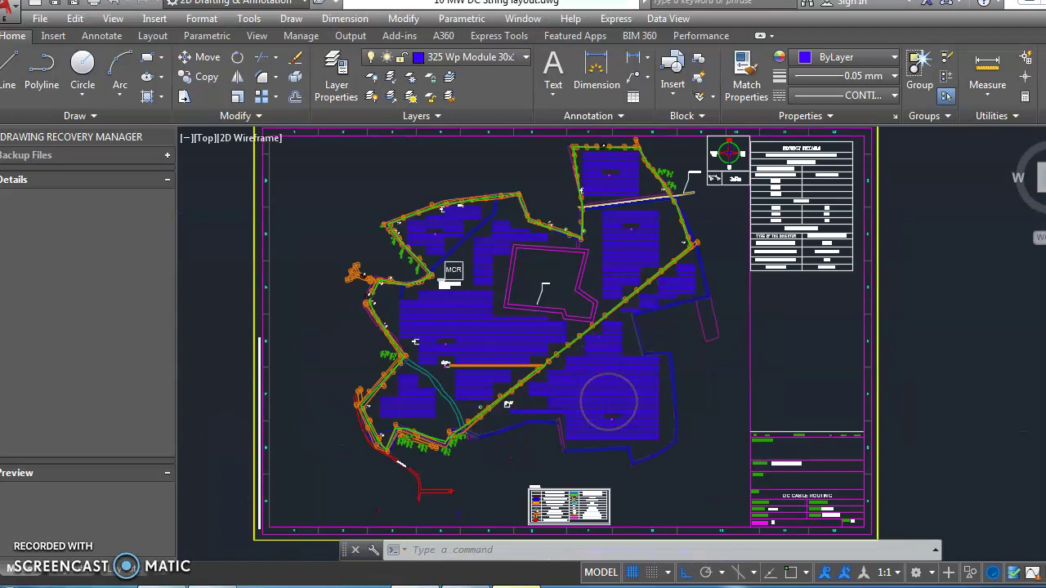
{"action": "scroll", "coordinate": [607, 401], "scroll_direction": "up", "scroll_amount": 2}
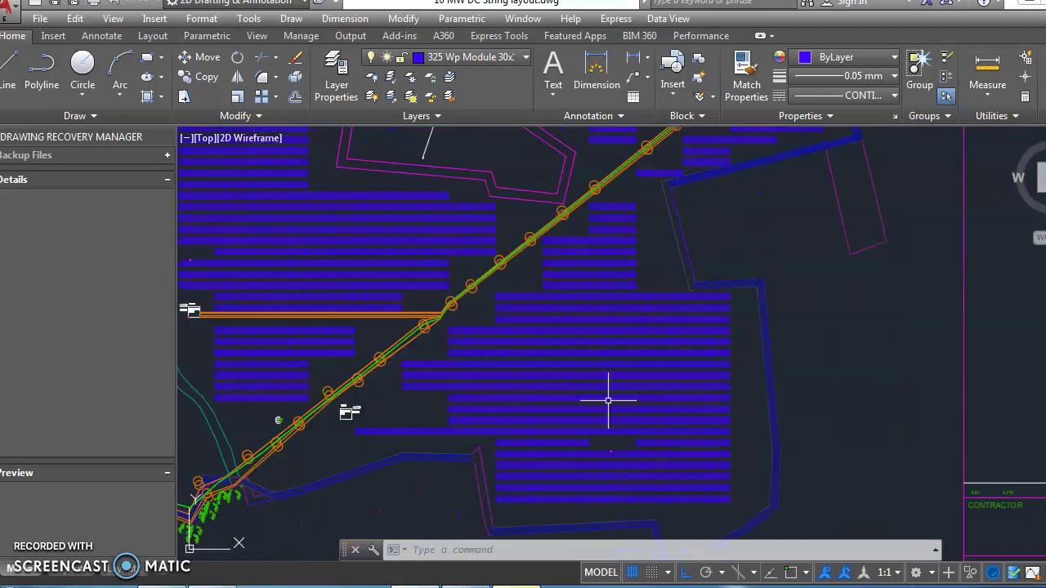
{"action": "scroll", "coordinate": [607, 400], "scroll_direction": "down", "scroll_amount": 4}
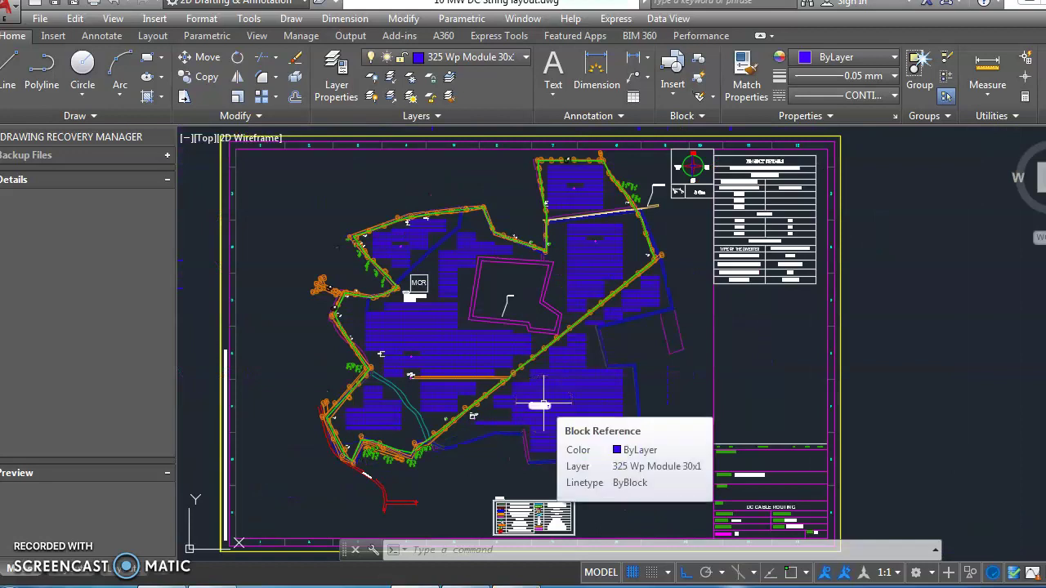
{"action": "scroll", "coordinate": [543, 404], "scroll_direction": "up", "scroll_amount": 3}
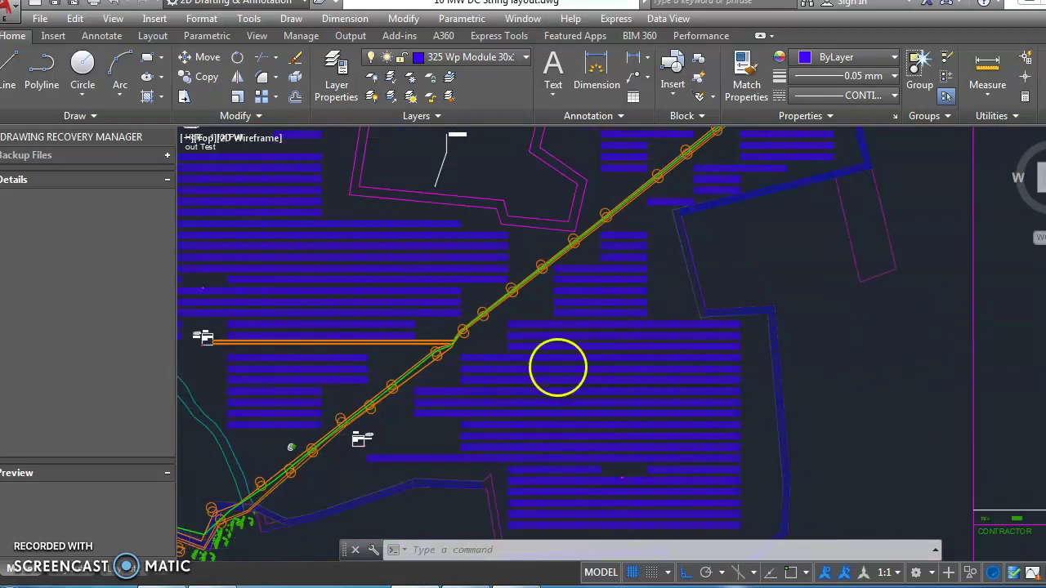
{"action": "scroll", "coordinate": [556, 367], "scroll_direction": "down", "scroll_amount": 3}
{"action": "scroll", "coordinate": [558, 359], "scroll_direction": "up", "scroll_amount": 4}
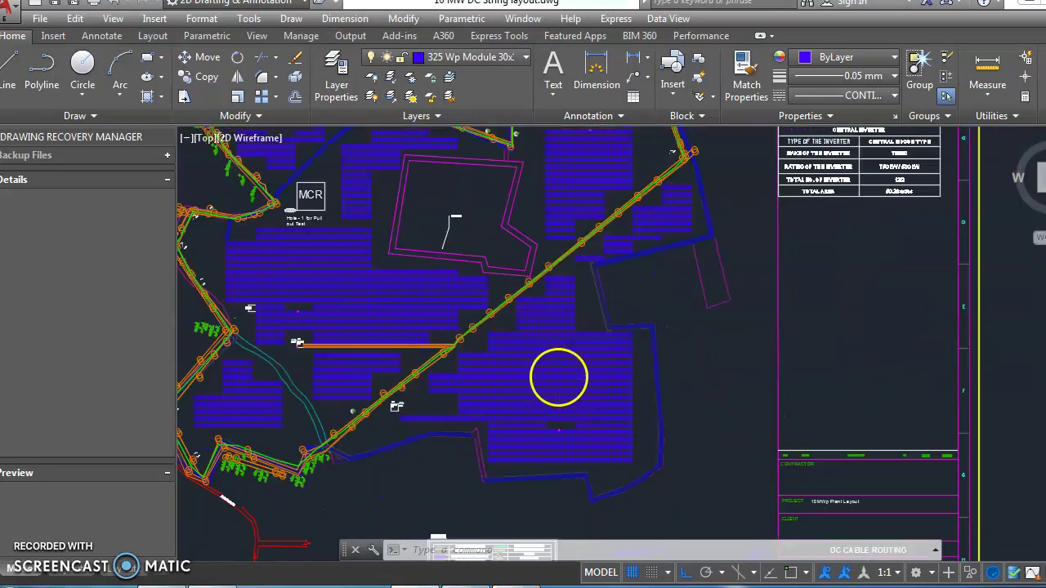
Select a single module table in the large southeastern block to point it out within the plant, and clear the selection.
{"action": "scroll", "coordinate": [548, 355], "scroll_direction": "up", "scroll_amount": 4}
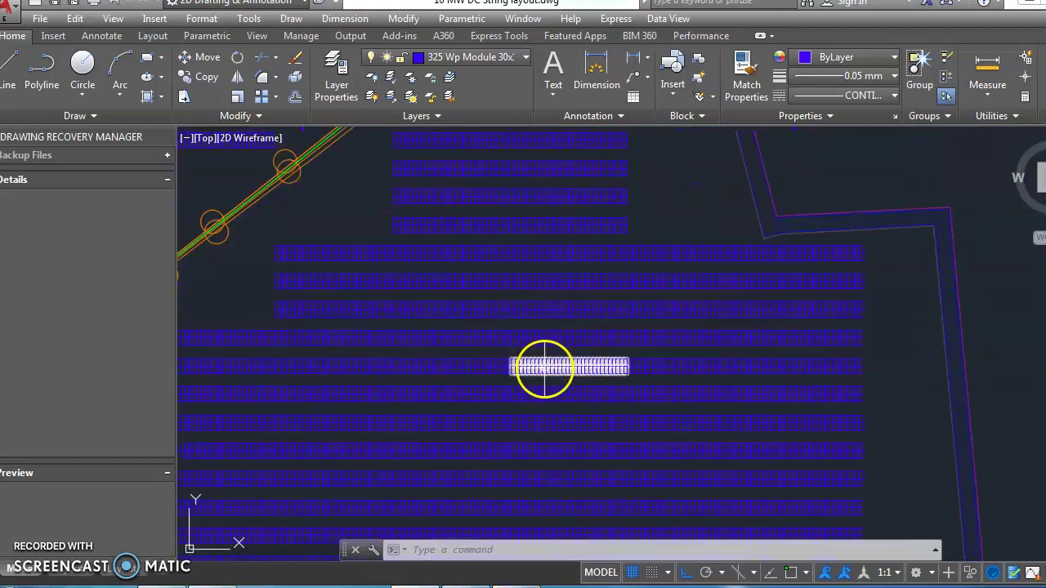
{"action": "left_click", "coordinate": [544, 366]}
{"action": "scroll", "coordinate": [544, 366], "scroll_direction": "up", "scroll_amount": 2}
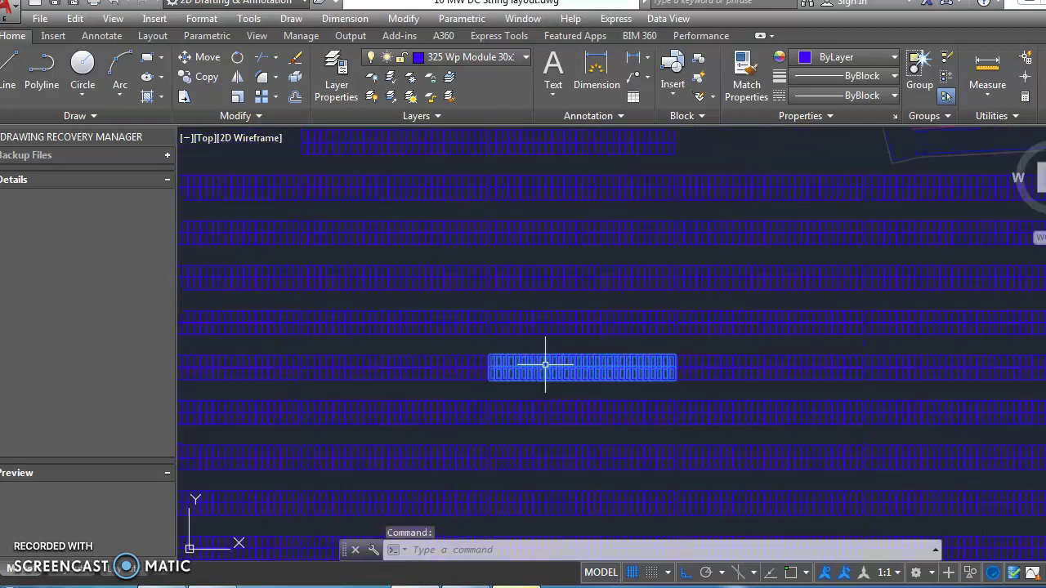
{"action": "scroll", "coordinate": [535, 384], "scroll_direction": "down", "scroll_amount": 9}
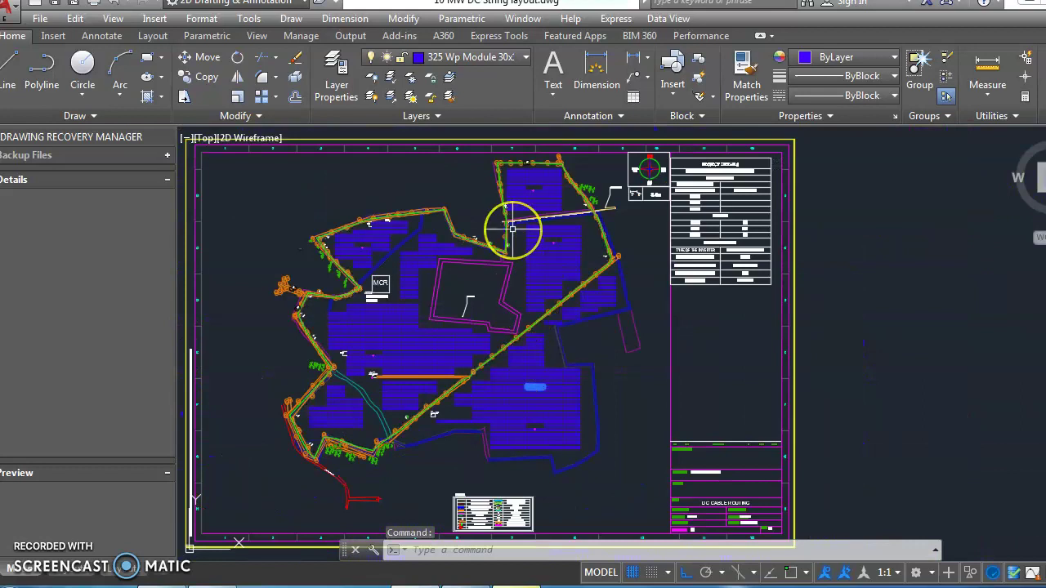
{"action": "scroll", "coordinate": [512, 230], "scroll_direction": "up", "scroll_amount": 2}
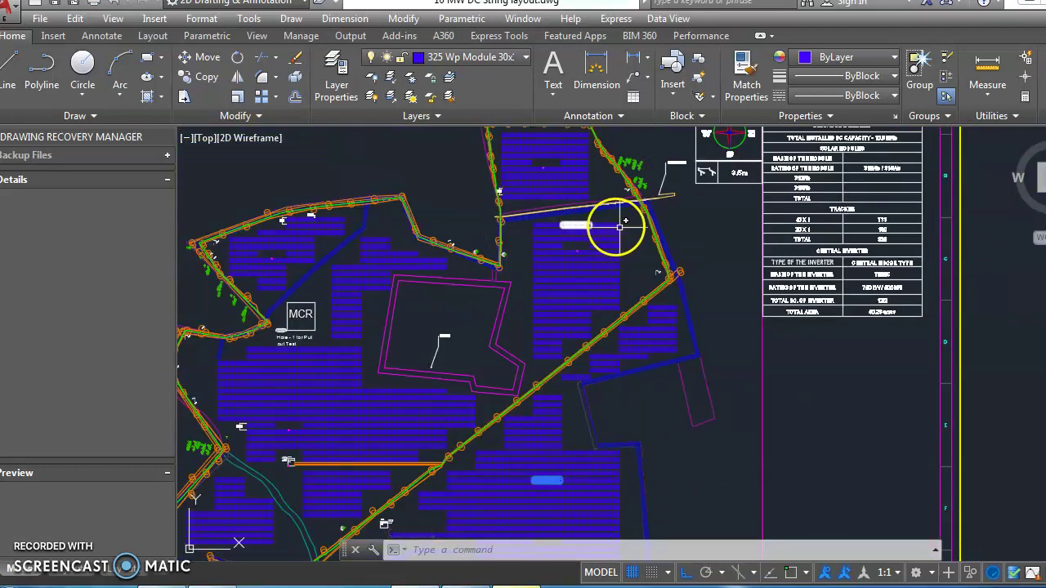
{"action": "key", "text": "Escape"}
Inspect the individual modules of the uppermost table in the block northwest of the village boundary up close.
{"action": "scroll", "coordinate": [625, 224], "scroll_direction": "up", "scroll_amount": 2}
{"action": "scroll", "coordinate": [515, 287], "scroll_direction": "down", "scroll_amount": 4}
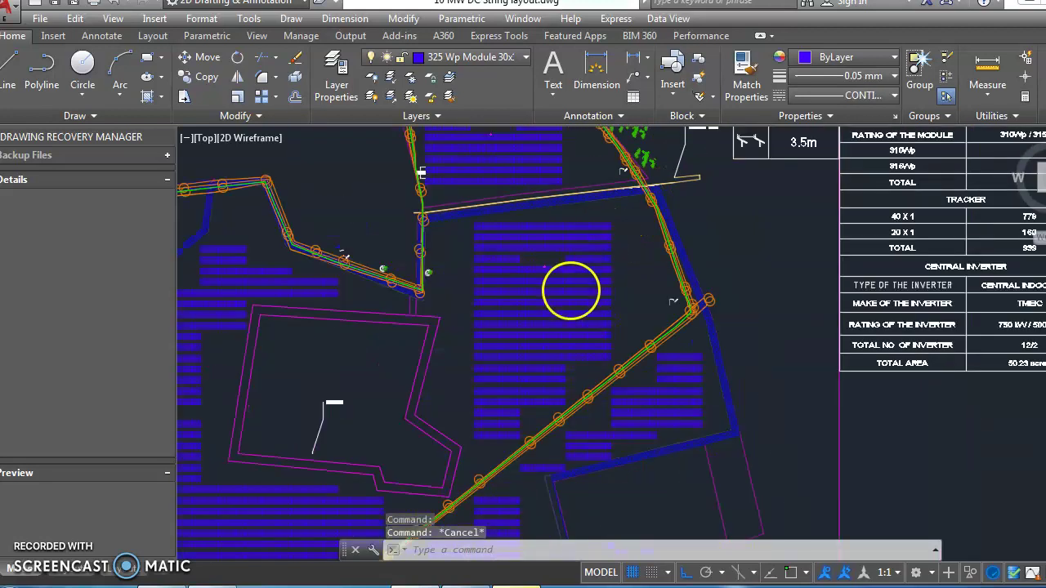
{"action": "scroll", "coordinate": [534, 292], "scroll_direction": "down", "scroll_amount": 2}
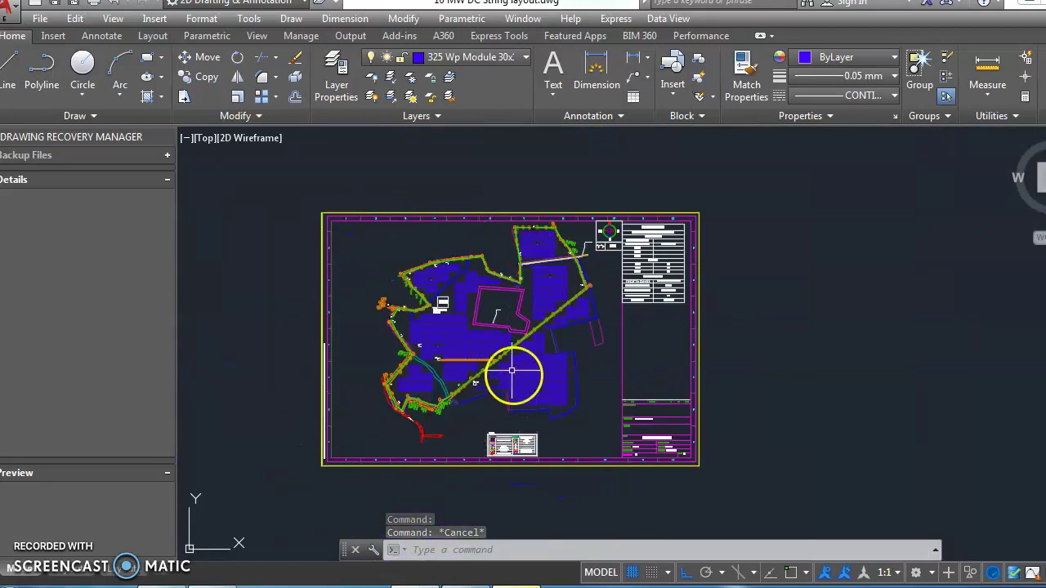
{"action": "scroll", "coordinate": [510, 334], "scroll_direction": "up", "scroll_amount": 4}
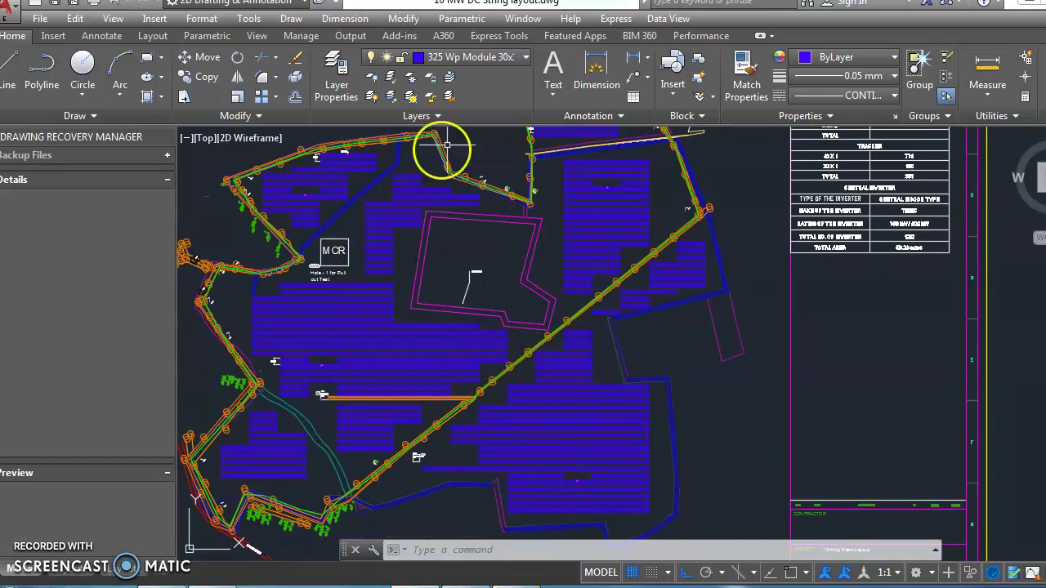
{"action": "scroll", "coordinate": [419, 158], "scroll_direction": "up", "scroll_amount": 4}
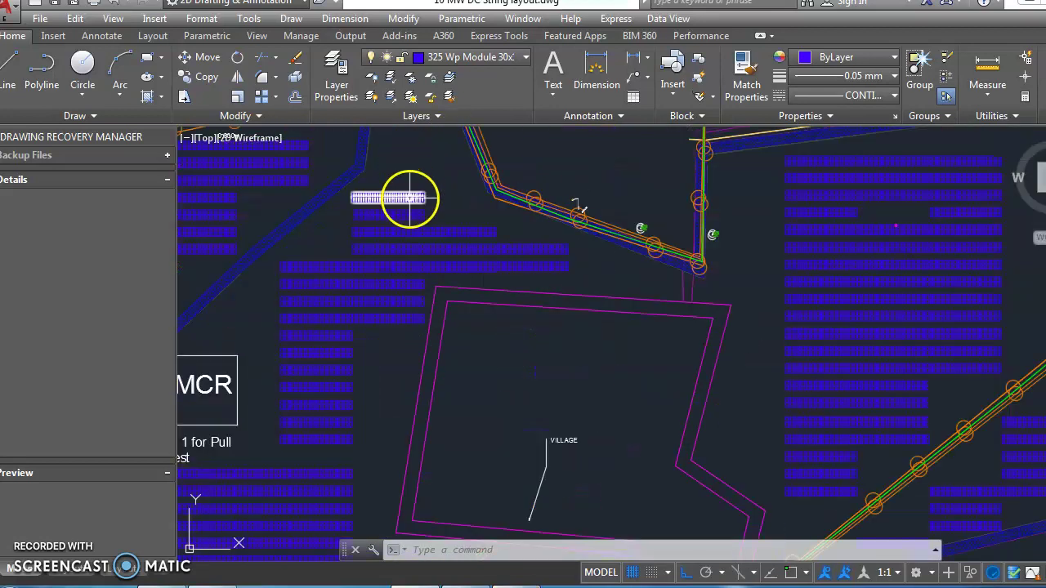
{"action": "scroll", "coordinate": [385, 210], "scroll_direction": "up", "scroll_amount": 5}
{"action": "scroll", "coordinate": [457, 212], "scroll_direction": "down", "scroll_amount": 5}
{"action": "left_click", "coordinate": [546, 213]}
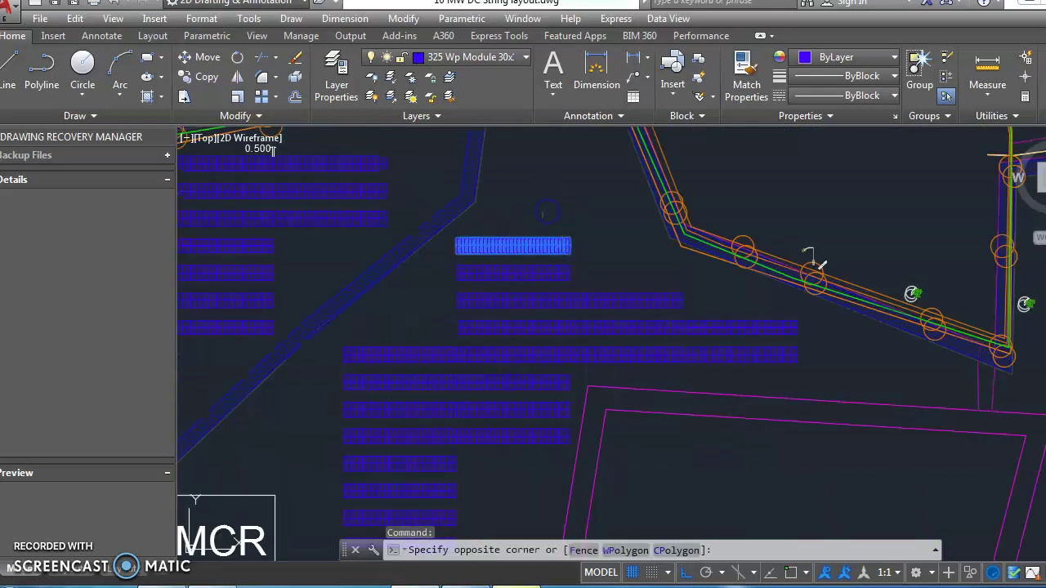
{"action": "key", "text": "Escape"}
{"action": "scroll", "coordinate": [531, 237], "scroll_direction": "up", "scroll_amount": 3}
{"action": "key", "text": "Escape"}
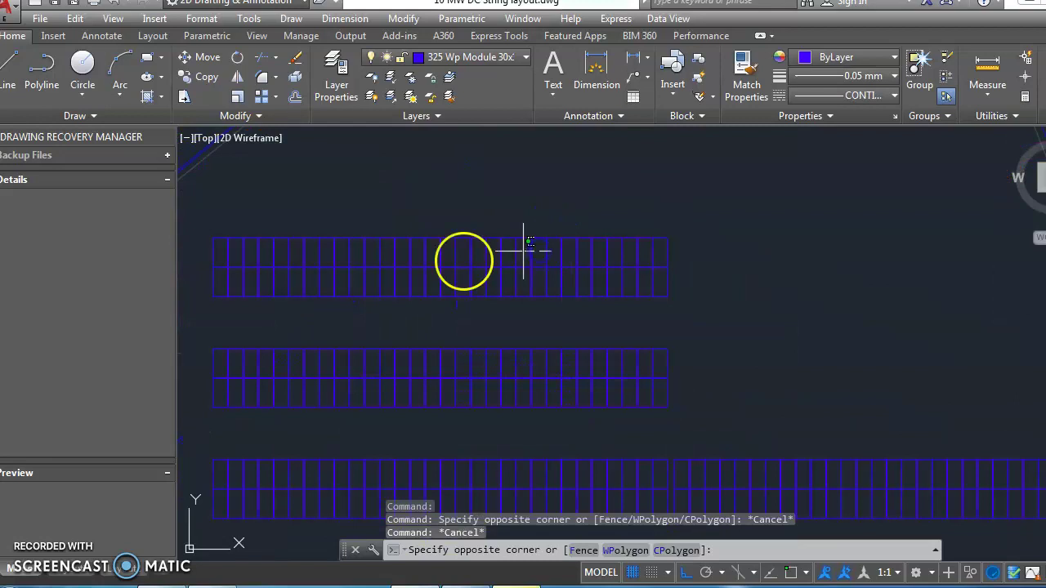
{"action": "left_click", "coordinate": [463, 262]}
{"action": "key", "text": "Escape"}
{"action": "left_click", "coordinate": [615, 290]}
{"action": "scroll", "coordinate": [615, 246], "scroll_direction": "up", "scroll_amount": 5}
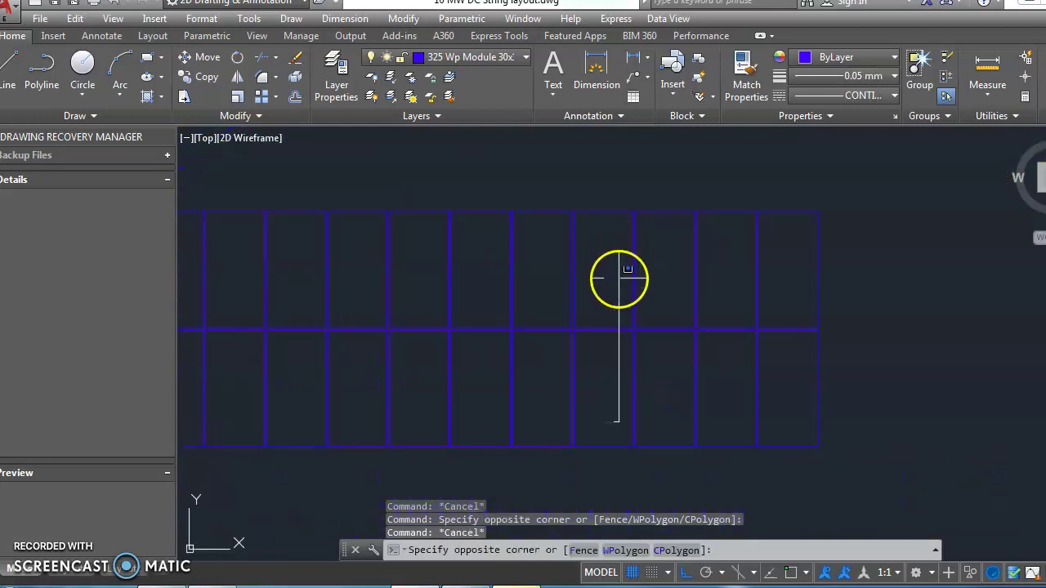
{"action": "key", "text": "Escape"}
{"action": "scroll", "coordinate": [217, 355], "scroll_direction": "down", "scroll_amount": 5}
{"action": "scroll", "coordinate": [326, 327], "scroll_direction": "down", "scroll_amount": 5}
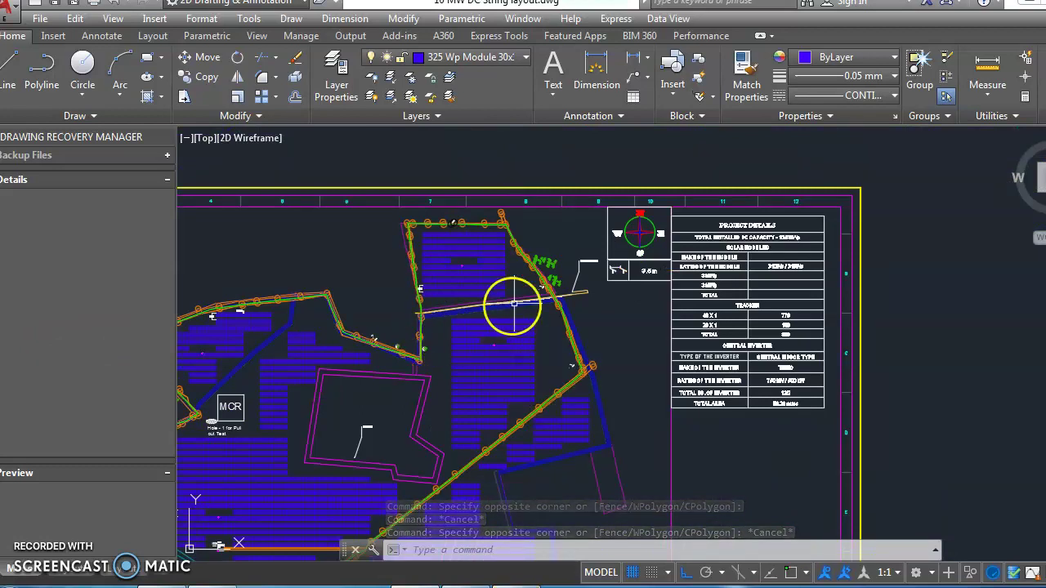
Examine the module rows, site boundary and cable route in the blocks east and southeast of the village.
{"action": "scroll", "coordinate": [354, 298], "scroll_direction": "down", "scroll_amount": 2}
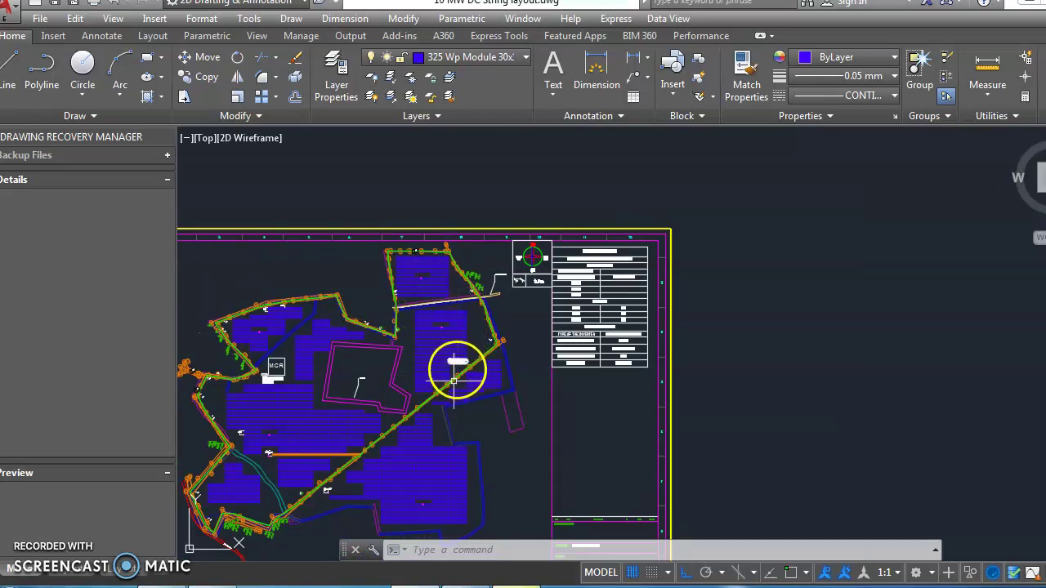
{"action": "scroll", "coordinate": [408, 337], "scroll_direction": "up", "scroll_amount": 3}
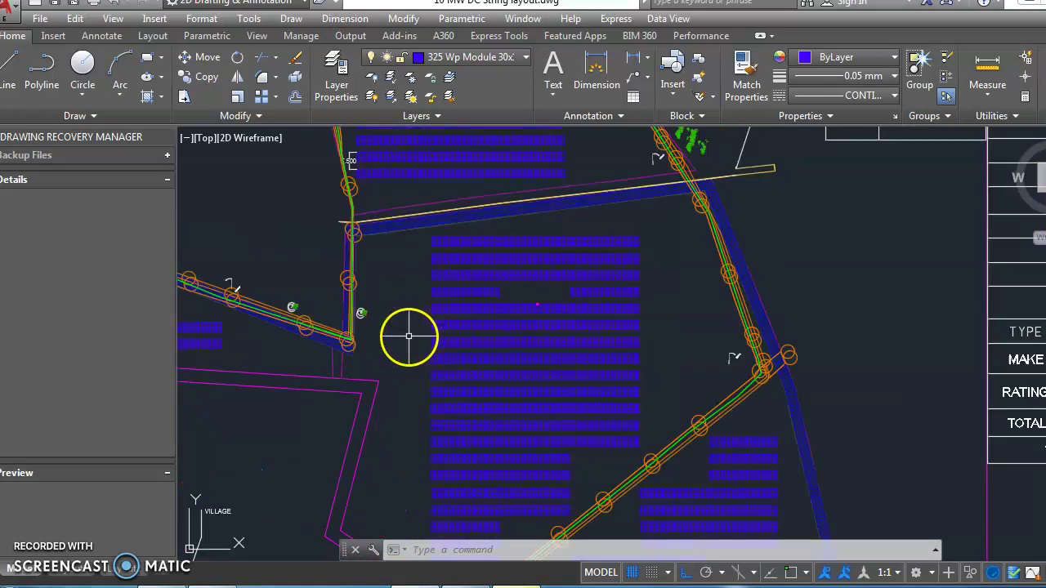
{"action": "scroll", "coordinate": [437, 317], "scroll_direction": "up", "scroll_amount": 3}
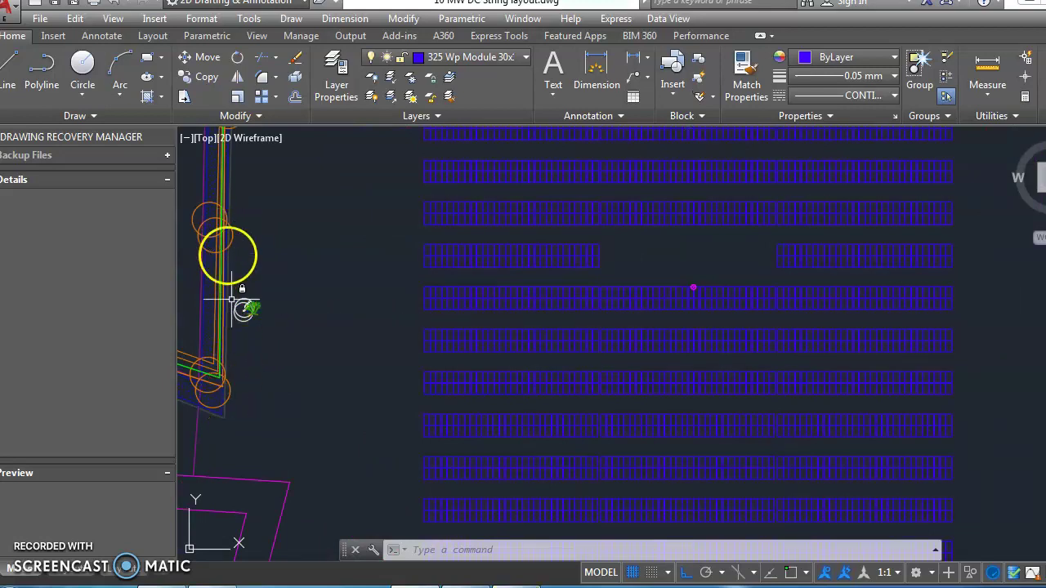
{"action": "scroll", "coordinate": [264, 392], "scroll_direction": "down", "scroll_amount": 2}
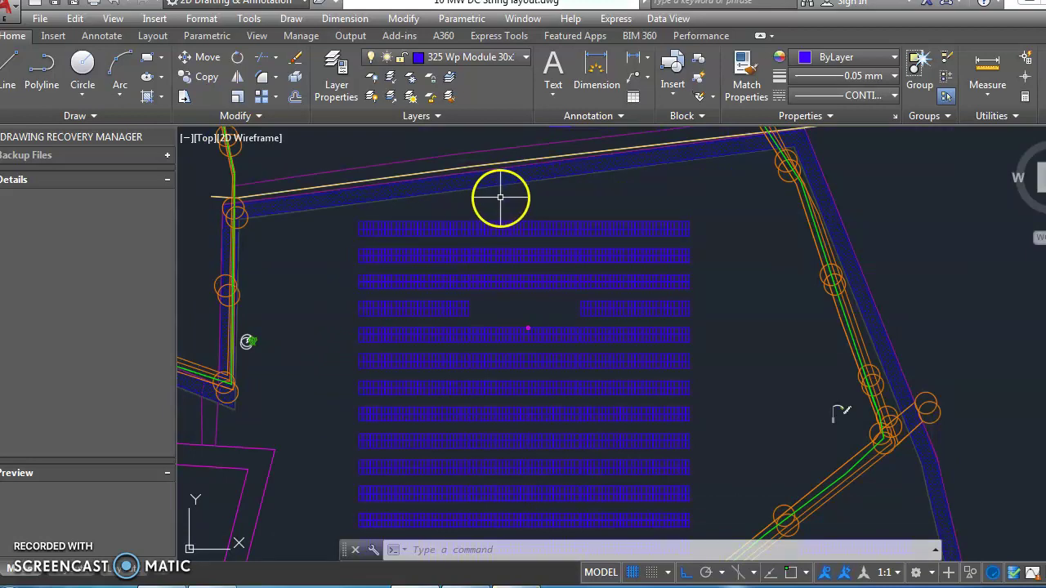
{"action": "scroll", "coordinate": [458, 224], "scroll_direction": "down", "scroll_amount": 5}
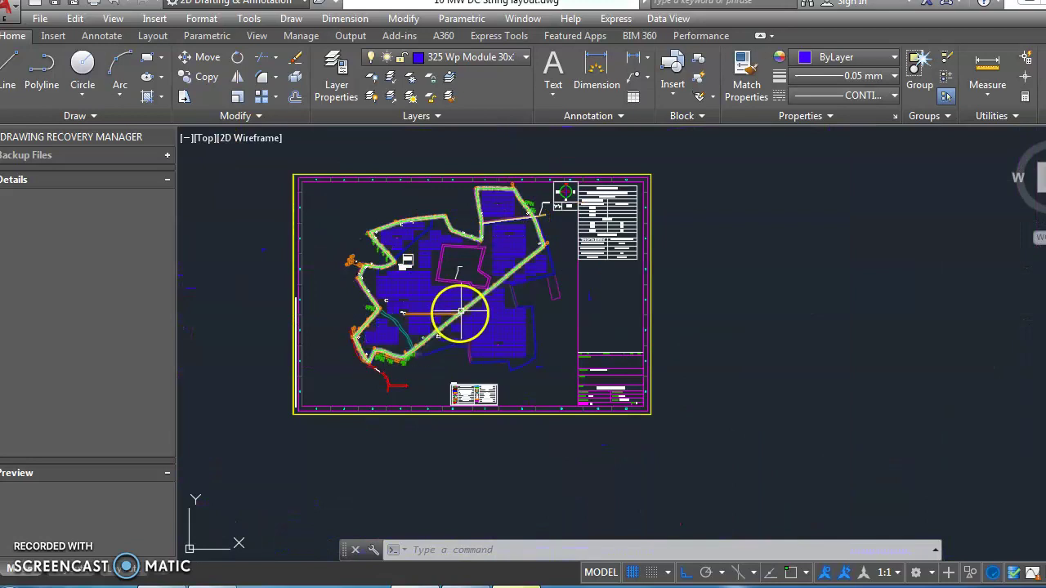
{"action": "scroll", "coordinate": [482, 257], "scroll_direction": "up", "scroll_amount": 4}
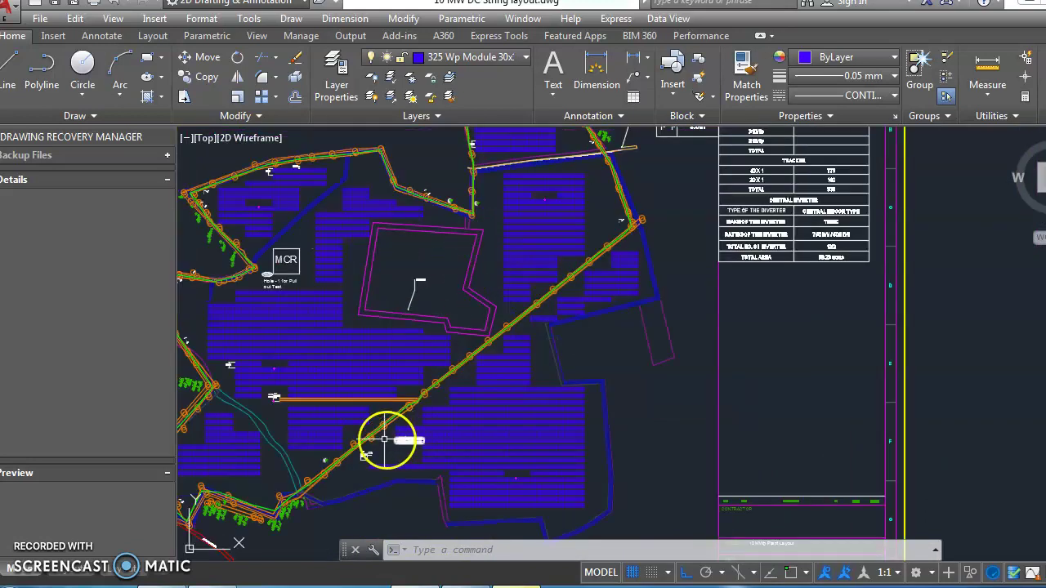
{"action": "scroll", "coordinate": [384, 466], "scroll_direction": "down", "scroll_amount": 3}
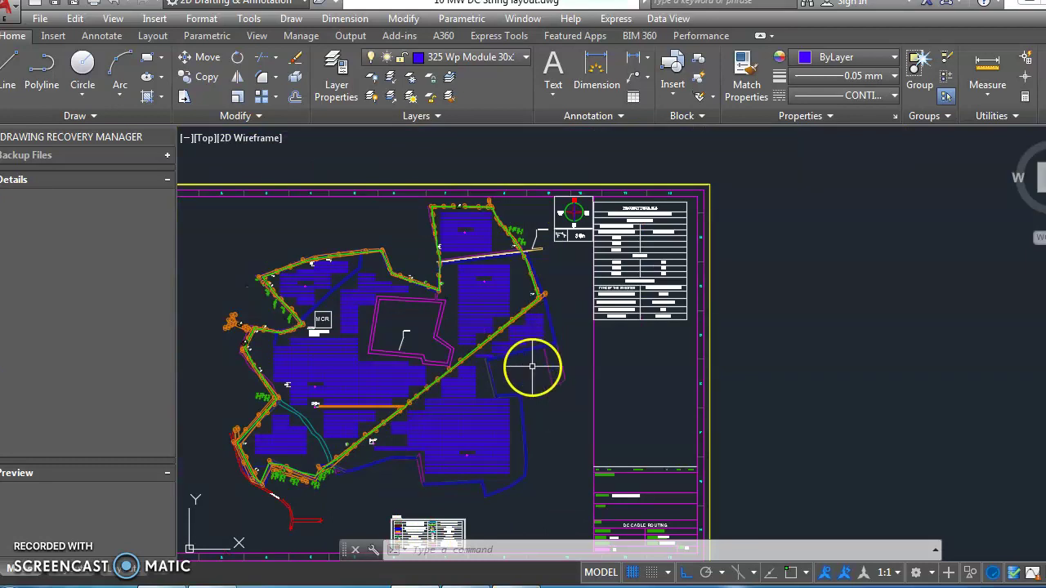
{"action": "scroll", "coordinate": [466, 408], "scroll_direction": "up", "scroll_amount": 3}
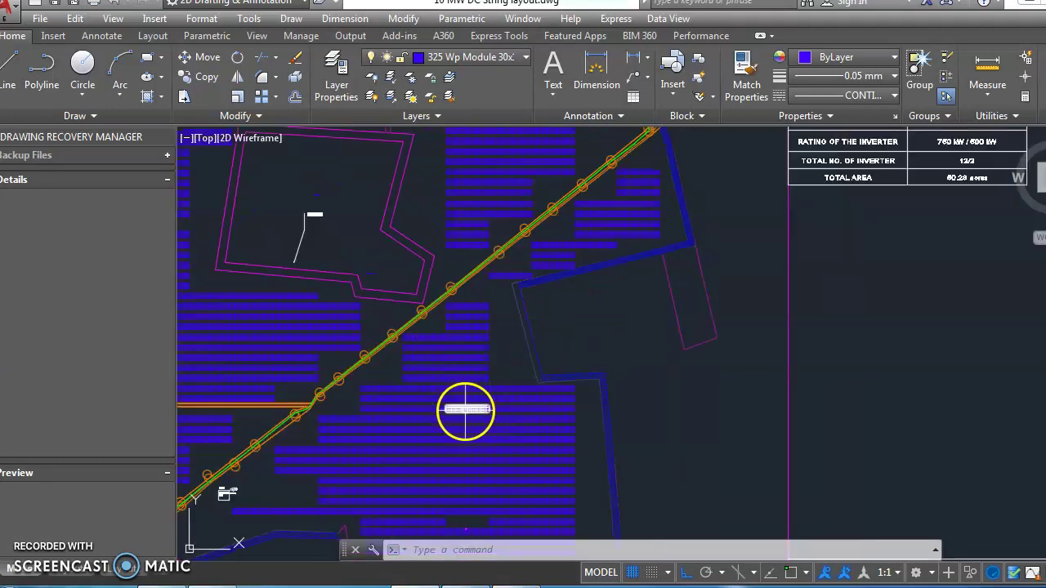
{"action": "scroll", "coordinate": [457, 427], "scroll_direction": "up", "scroll_amount": 3}
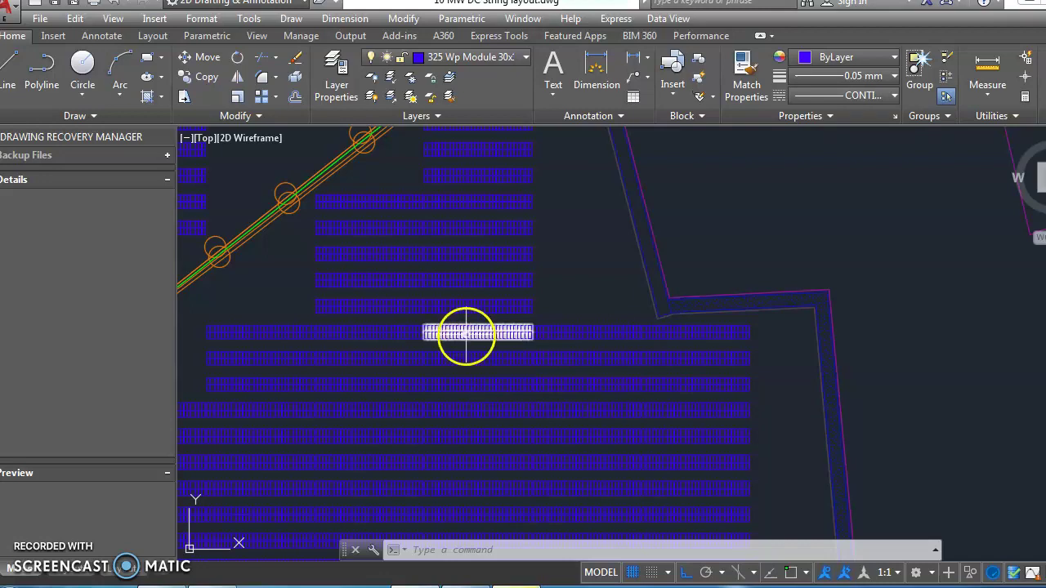
Examine the module tables in the large southeastern block, the MCR area and the west end of the horizontal cable run.
{"action": "mouse_move", "coordinate": [459, 331]}
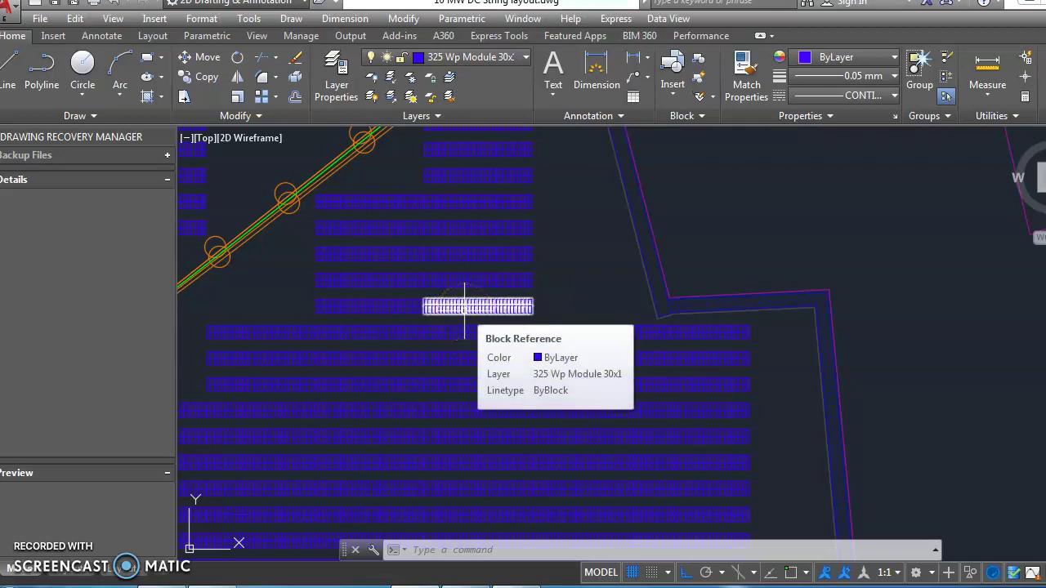
{"action": "left_click", "coordinate": [554, 306]}
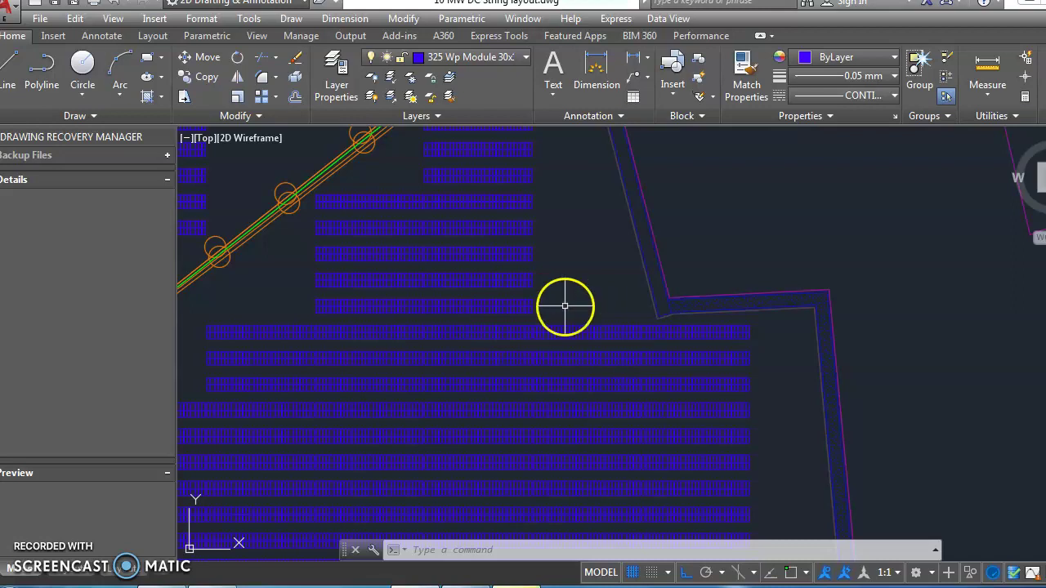
{"action": "scroll", "coordinate": [573, 297], "scroll_direction": "down", "scroll_amount": 5}
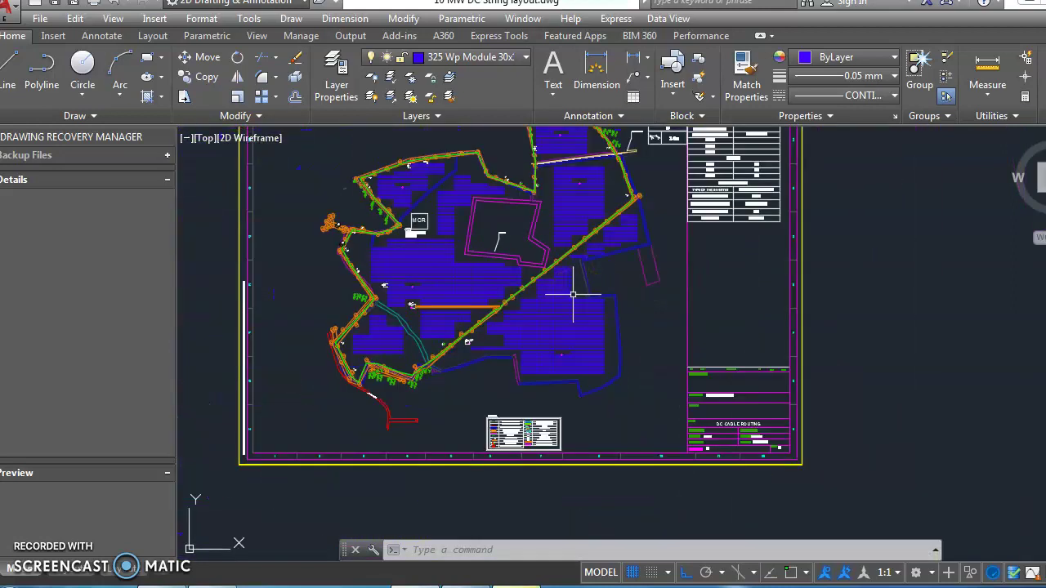
{"action": "scroll", "coordinate": [418, 220], "scroll_direction": "up", "scroll_amount": 7}
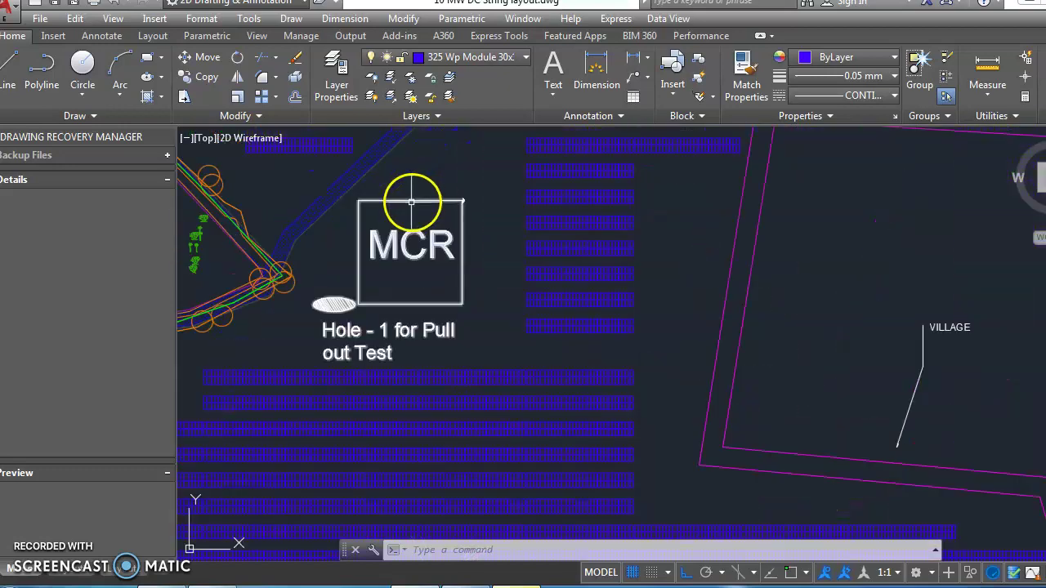
{"action": "scroll", "coordinate": [414, 216], "scroll_direction": "down", "scroll_amount": 6}
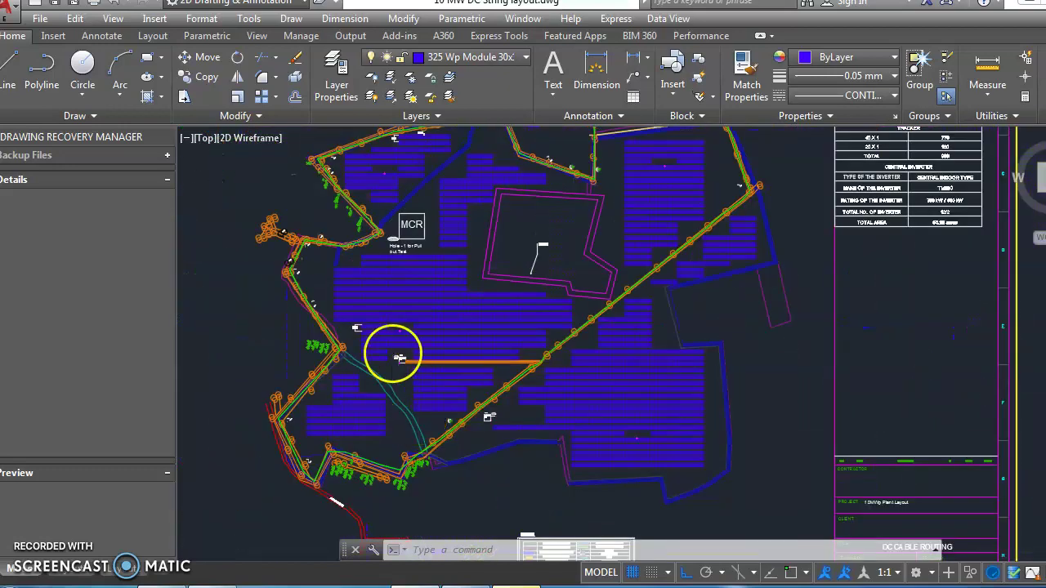
{"action": "scroll", "coordinate": [393, 353], "scroll_direction": "up", "scroll_amount": 6}
{"action": "scroll", "coordinate": [399, 306], "scroll_direction": "down", "scroll_amount": 5}
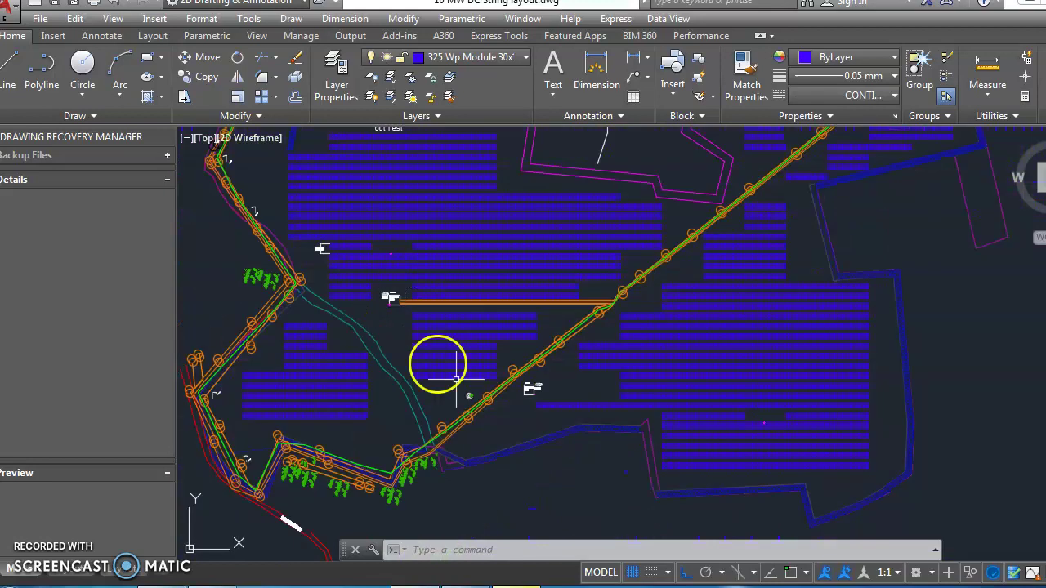
Examine the module blocks around the MCR and the village boundary in relation to the full plant layout.
{"action": "scroll", "coordinate": [525, 408], "scroll_direction": "up", "scroll_amount": 5}
{"action": "scroll", "coordinate": [526, 397], "scroll_direction": "down", "scroll_amount": 5}
{"action": "scroll", "coordinate": [456, 459], "scroll_direction": "down", "scroll_amount": 5}
{"action": "scroll", "coordinate": [509, 299], "scroll_direction": "up", "scroll_amount": 5}
{"action": "scroll", "coordinate": [642, 270], "scroll_direction": "down", "scroll_amount": 2}
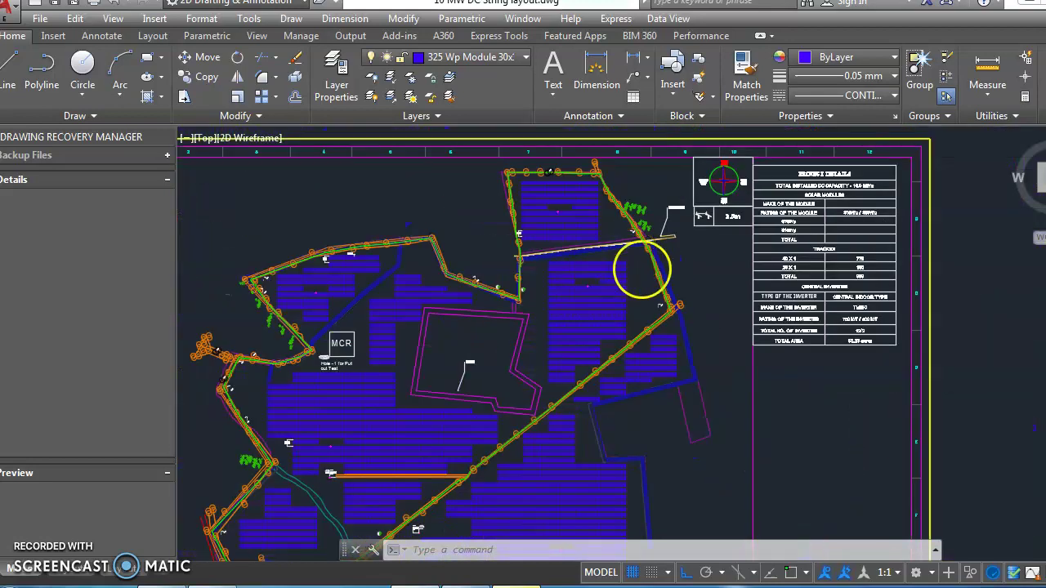
{"action": "scroll", "coordinate": [642, 269], "scroll_direction": "down", "scroll_amount": 2}
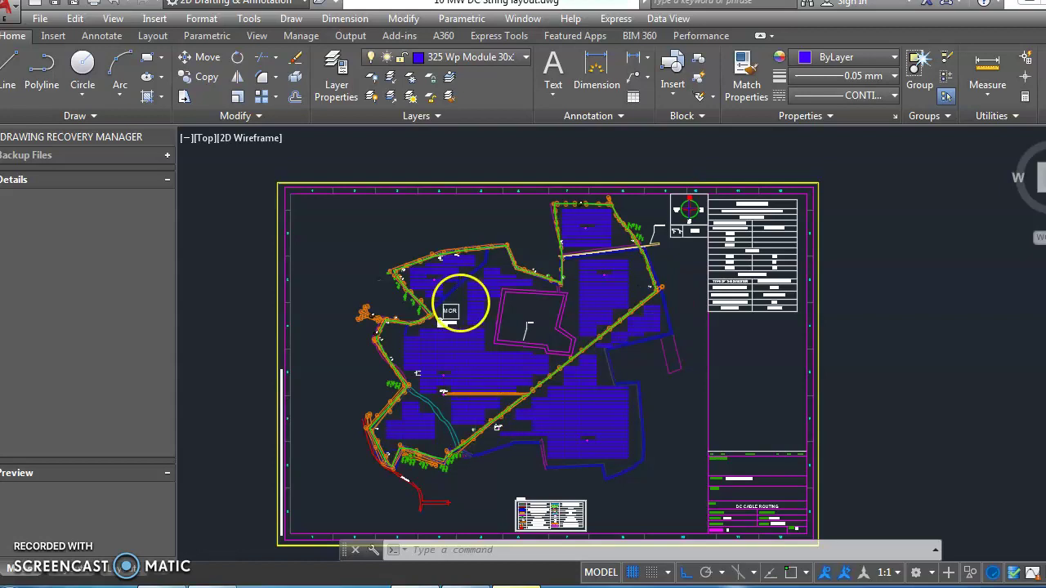
{"action": "scroll", "coordinate": [450, 312], "scroll_direction": "up", "scroll_amount": 4}
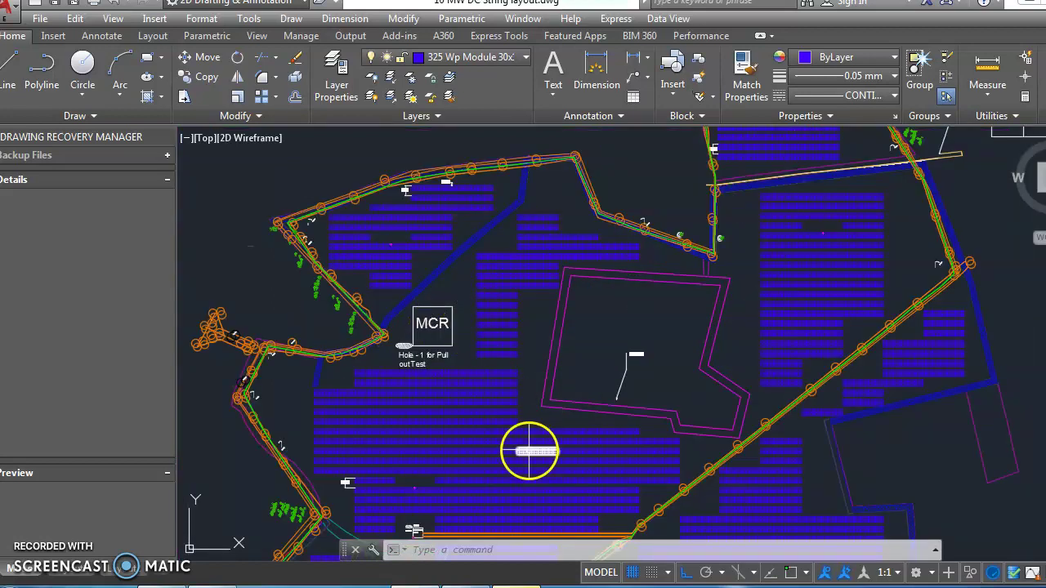
{"action": "scroll", "coordinate": [466, 415], "scroll_direction": "down", "scroll_amount": 4}
{"action": "scroll", "coordinate": [467, 443], "scroll_direction": "up", "scroll_amount": 5}
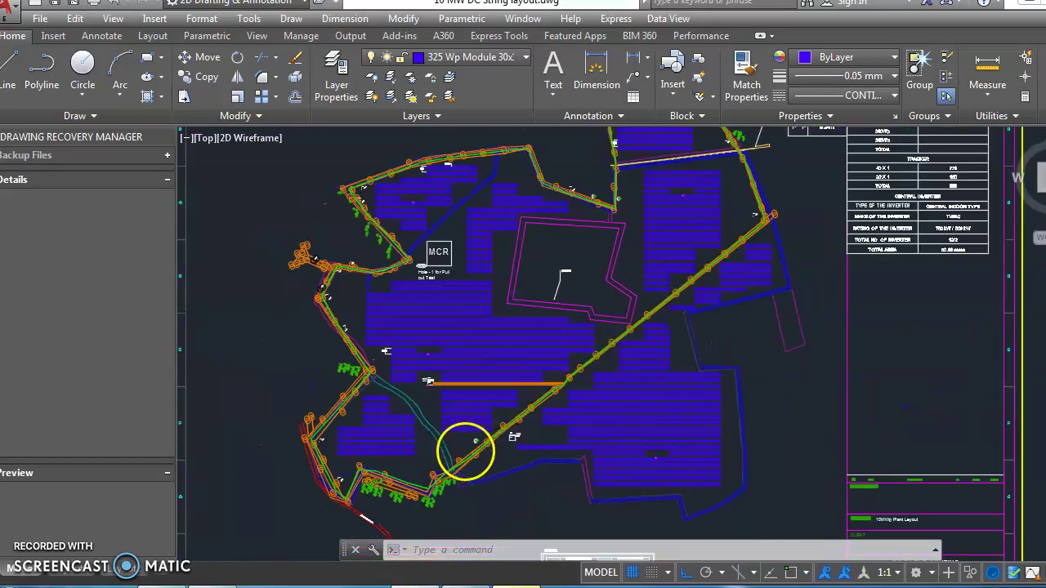
{"action": "scroll", "coordinate": [397, 434], "scroll_direction": "down", "scroll_amount": 4}
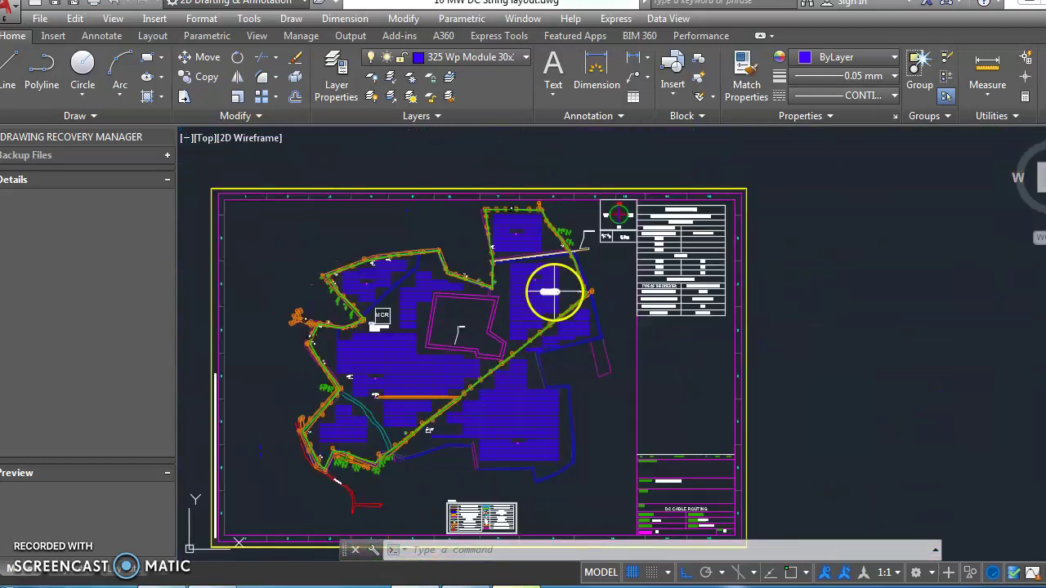
Examine the module rows of the block east of the village, between the site boundary and the diagonal cable route.
{"action": "scroll", "coordinate": [554, 291], "scroll_direction": "up", "scroll_amount": 4}
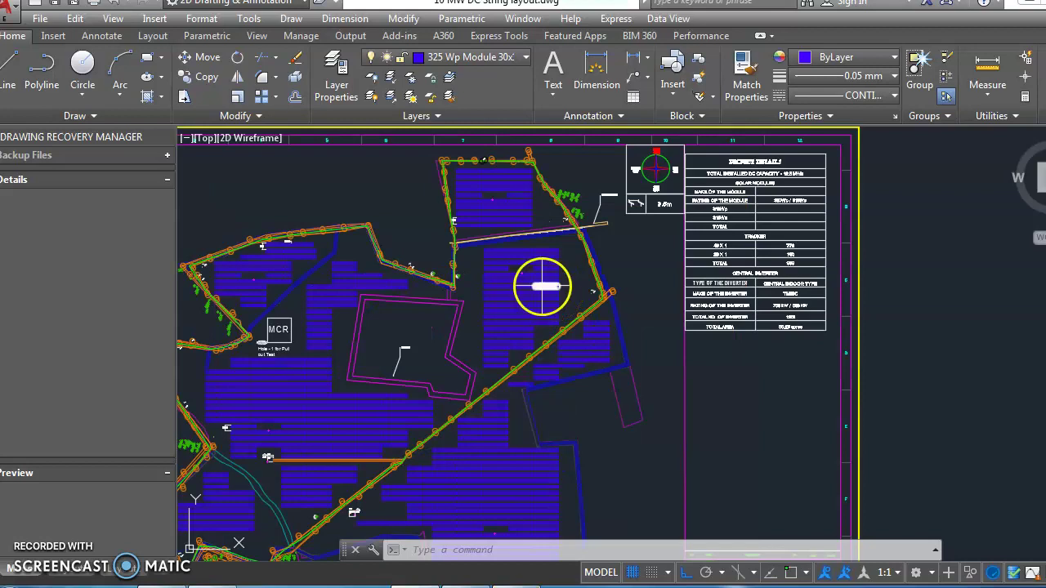
{"action": "scroll", "coordinate": [270, 441], "scroll_direction": "up", "scroll_amount": 6}
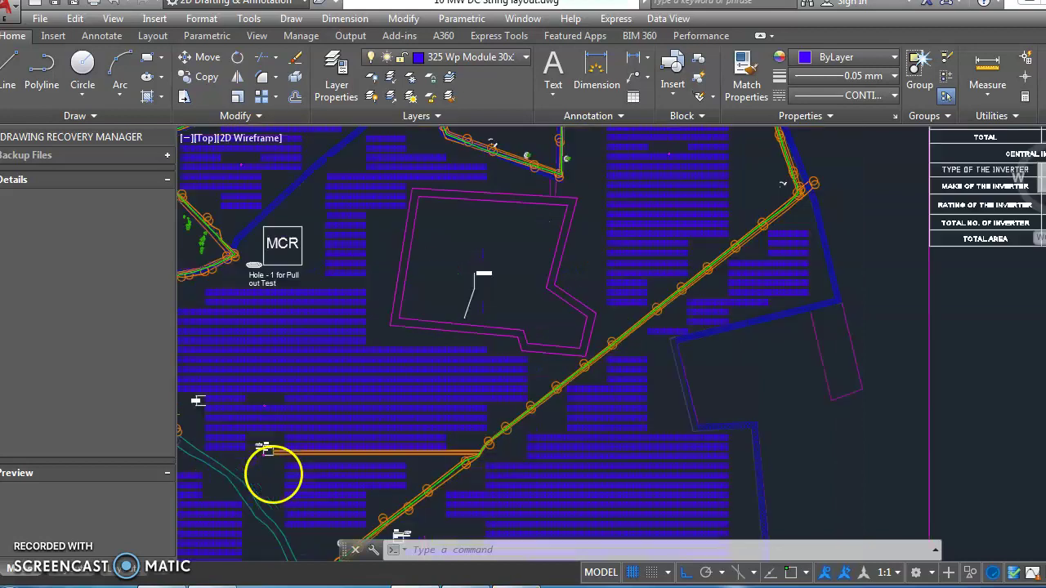
{"action": "scroll", "coordinate": [420, 439], "scroll_direction": "down", "scroll_amount": 5}
{"action": "scroll", "coordinate": [431, 450], "scroll_direction": "up", "scroll_amount": 4}
{"action": "scroll", "coordinate": [427, 496], "scroll_direction": "down", "scroll_amount": 5}
{"action": "scroll", "coordinate": [542, 227], "scroll_direction": "down", "scroll_amount": 3}
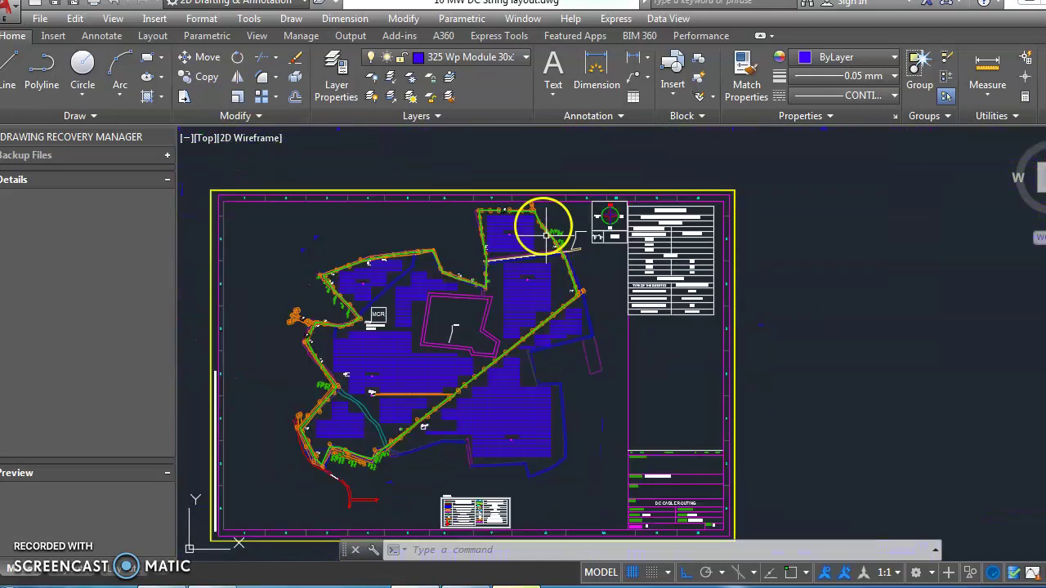
{"action": "scroll", "coordinate": [537, 273], "scroll_direction": "up", "scroll_amount": 5}
{"action": "scroll", "coordinate": [535, 281], "scroll_direction": "up", "scroll_amount": 3}
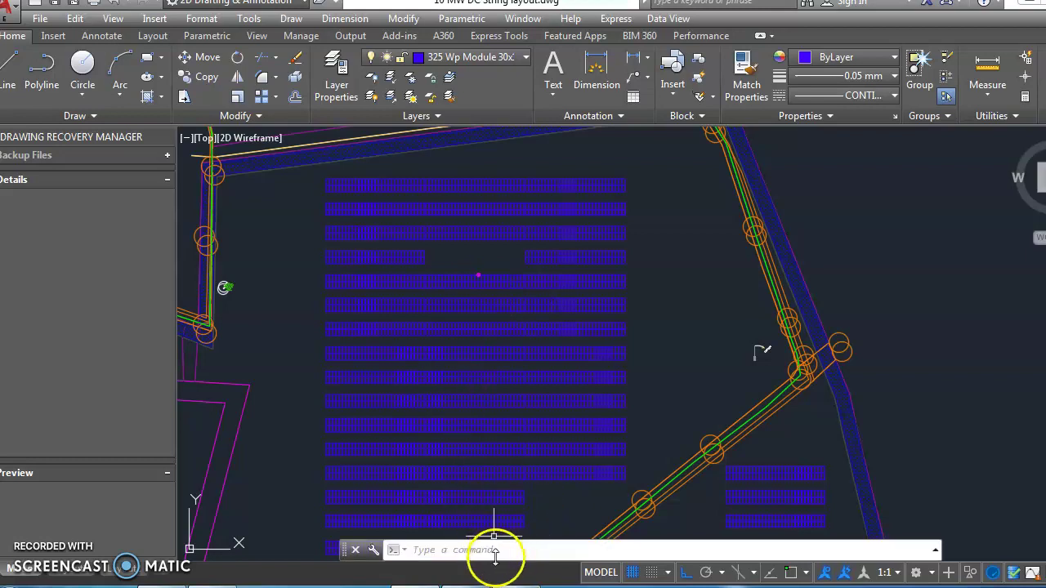
Switch to the Excel calculation workbook and review the 10.26 Mwp project summary, from number of modules to modules per string, plus the site coordinates.
{"action": "left_click", "coordinate": [466, 587]}
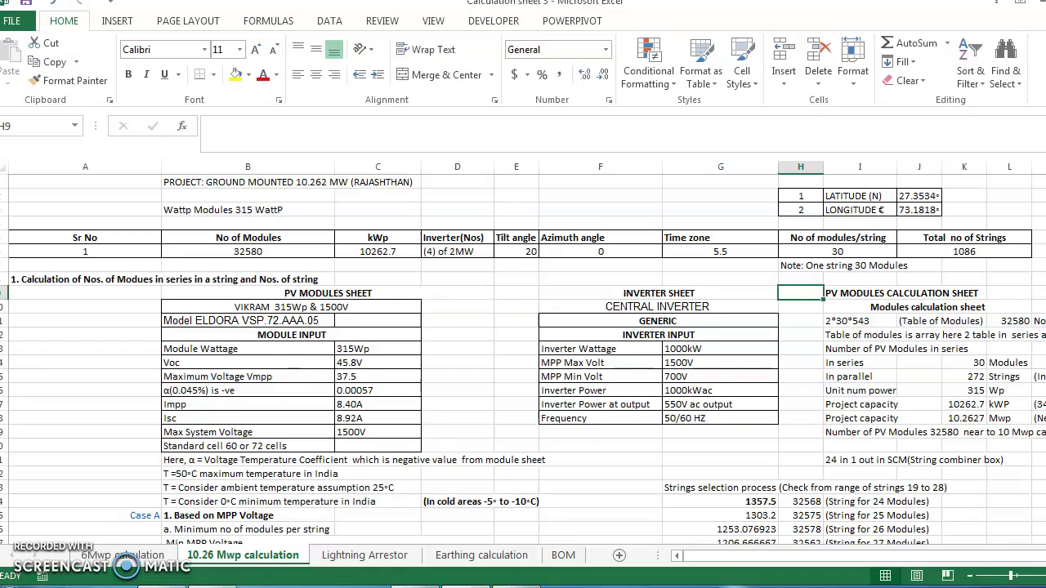
{"action": "left_click", "coordinate": [487, 304]}
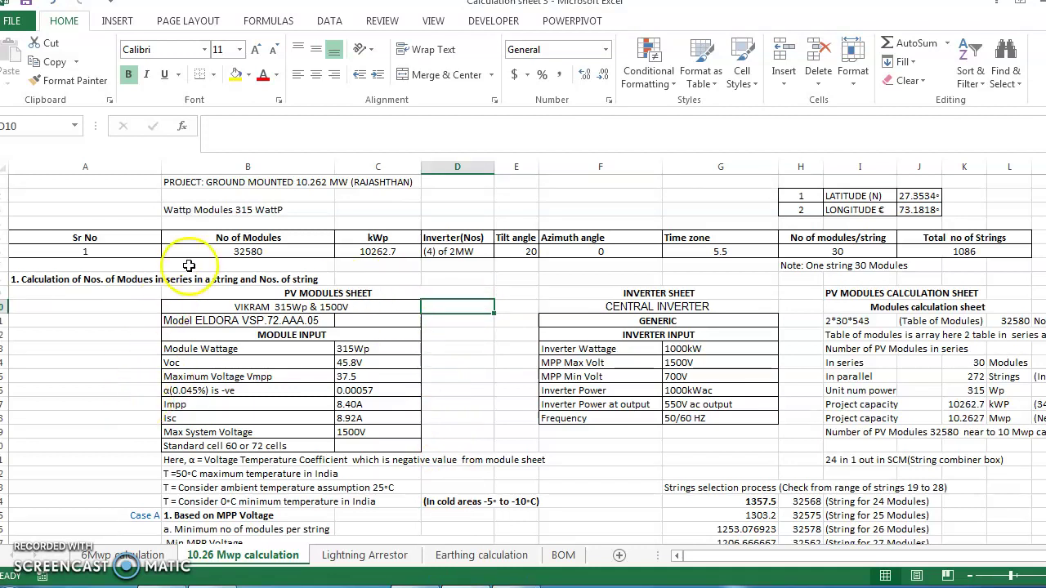
{"action": "left_click", "coordinate": [237, 252]}
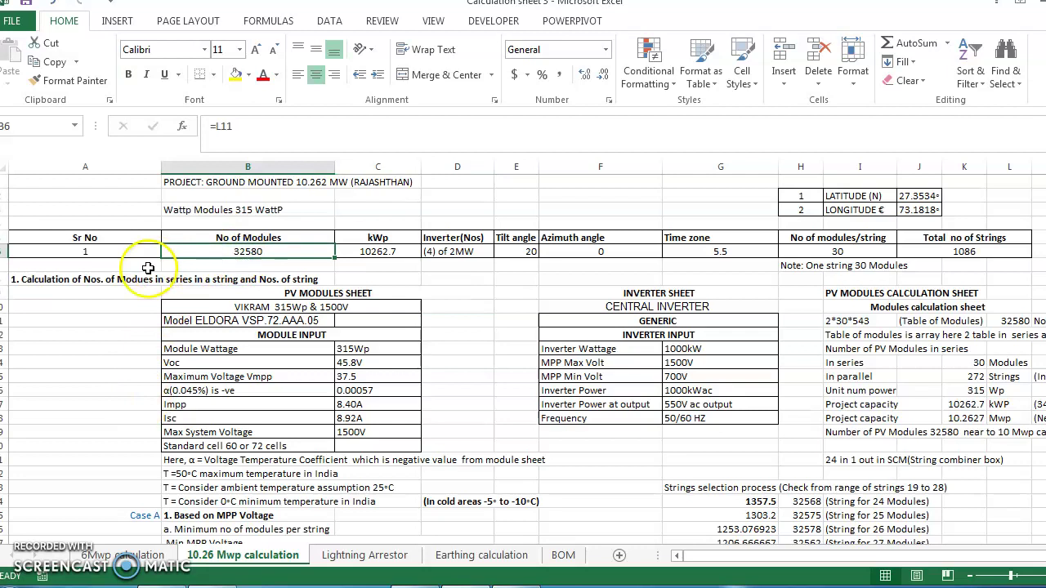
{"action": "left_click", "coordinate": [363, 247]}
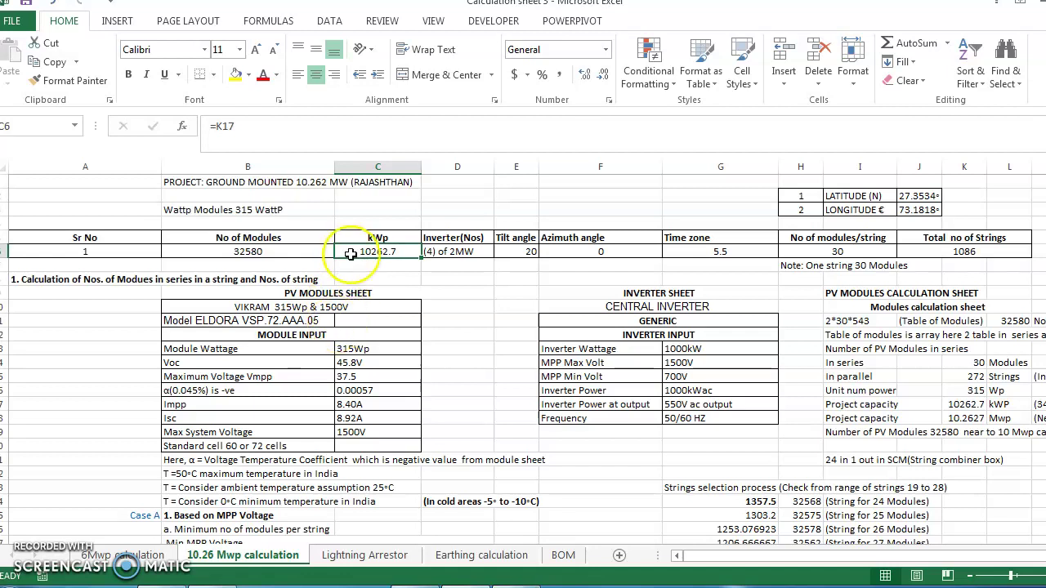
{"action": "left_click", "coordinate": [516, 252]}
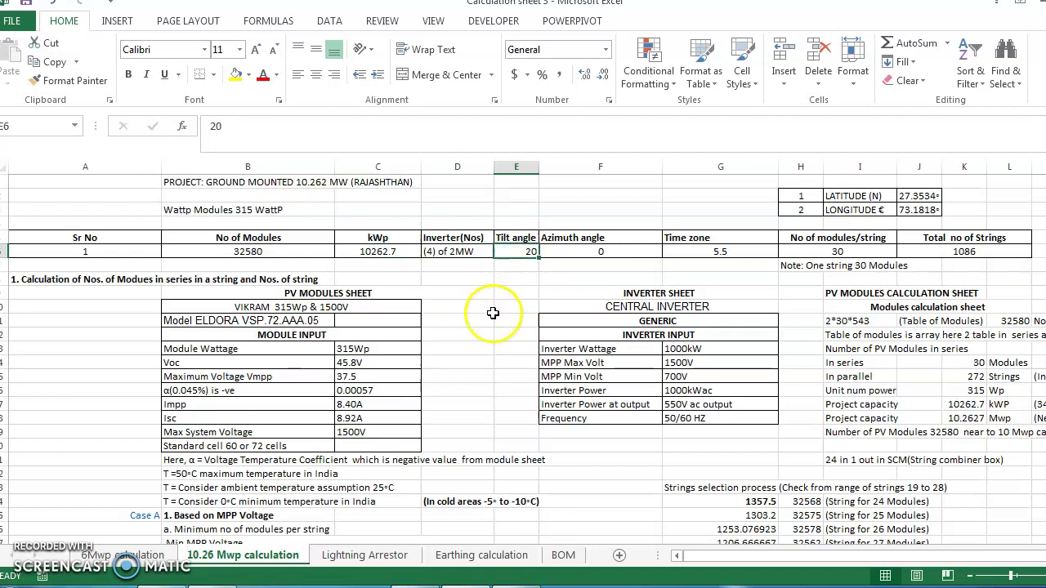
{"action": "left_click", "coordinate": [583, 252]}
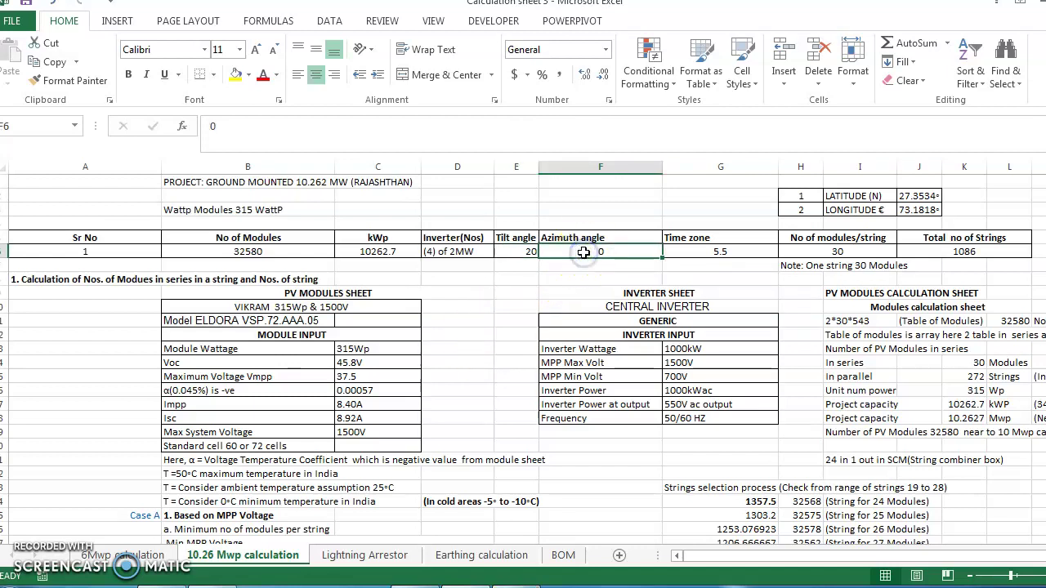
{"action": "left_click", "coordinate": [709, 248]}
{"action": "left_click", "coordinate": [794, 255]}
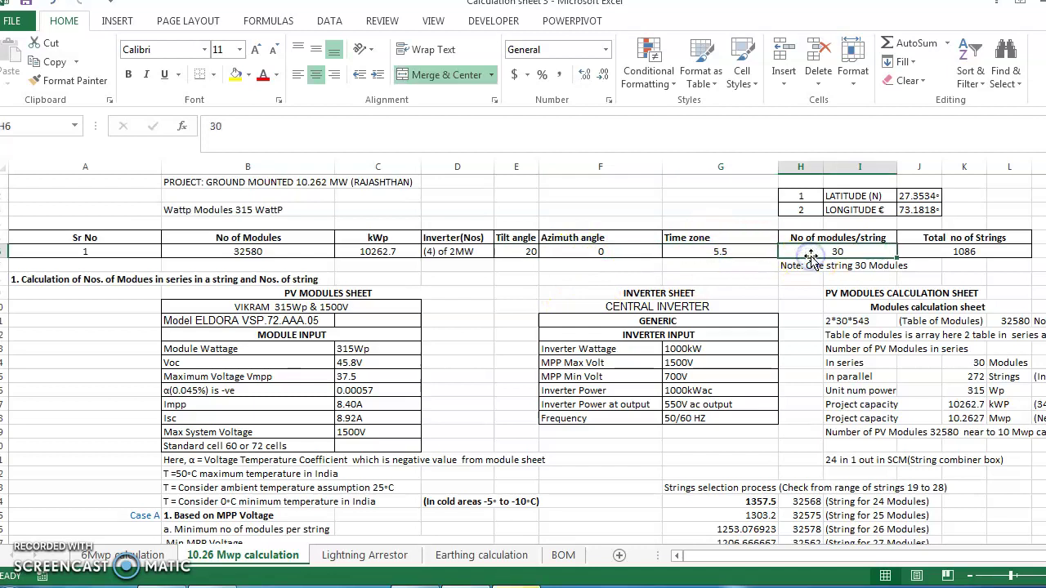
{"action": "left_click", "coordinate": [850, 194]}
{"action": "left_click", "coordinate": [843, 210]}
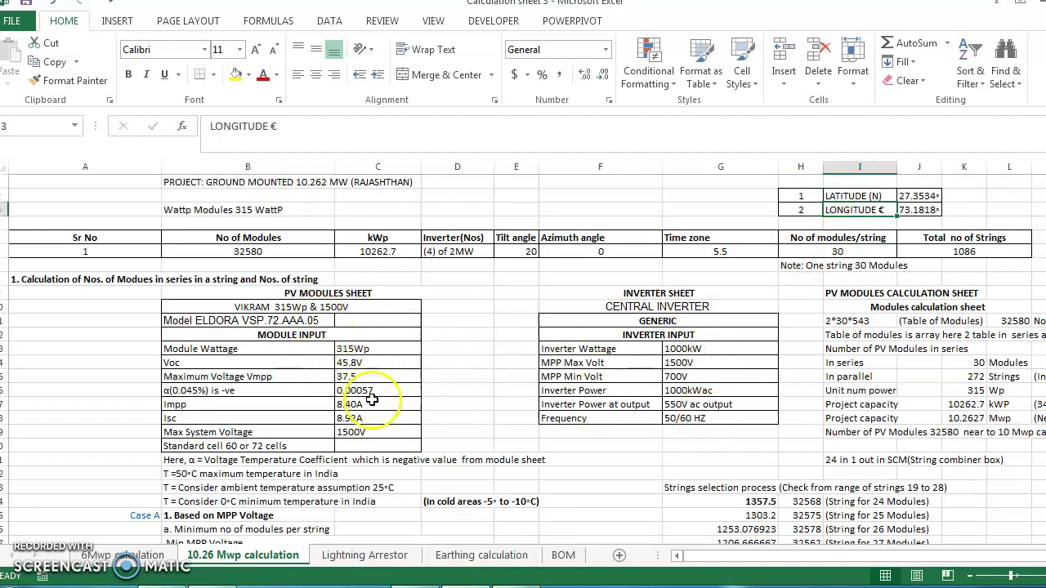
Review the electrical ratings in the module input table and the voltage, power and frequency entries in the inverter input table.
{"action": "left_click", "coordinate": [360, 336]}
{"action": "left_click", "coordinate": [359, 391]}
{"action": "left_click", "coordinate": [353, 418]}
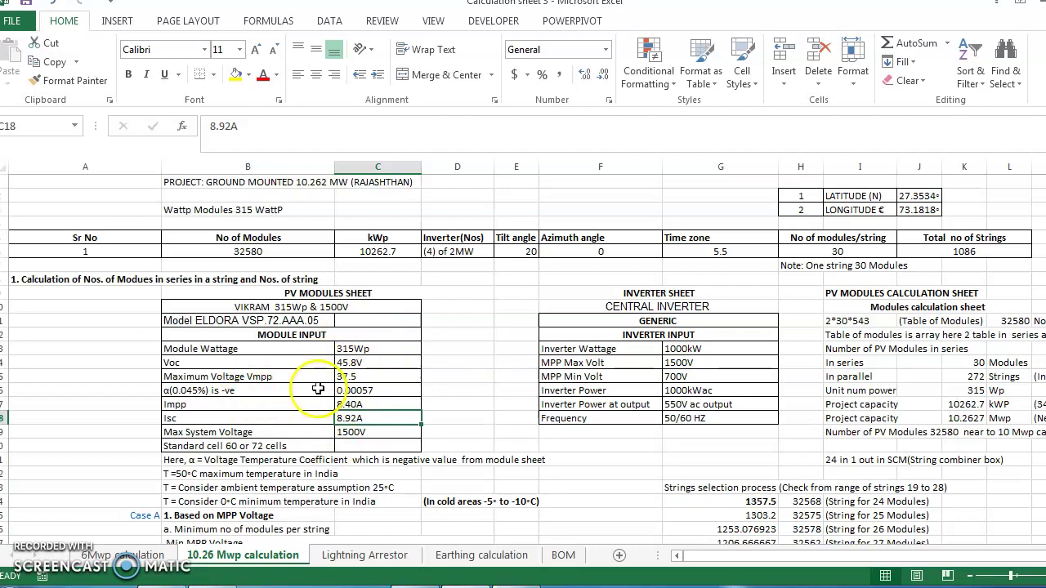
{"action": "left_click", "coordinate": [685, 347]}
{"action": "left_click", "coordinate": [690, 363]}
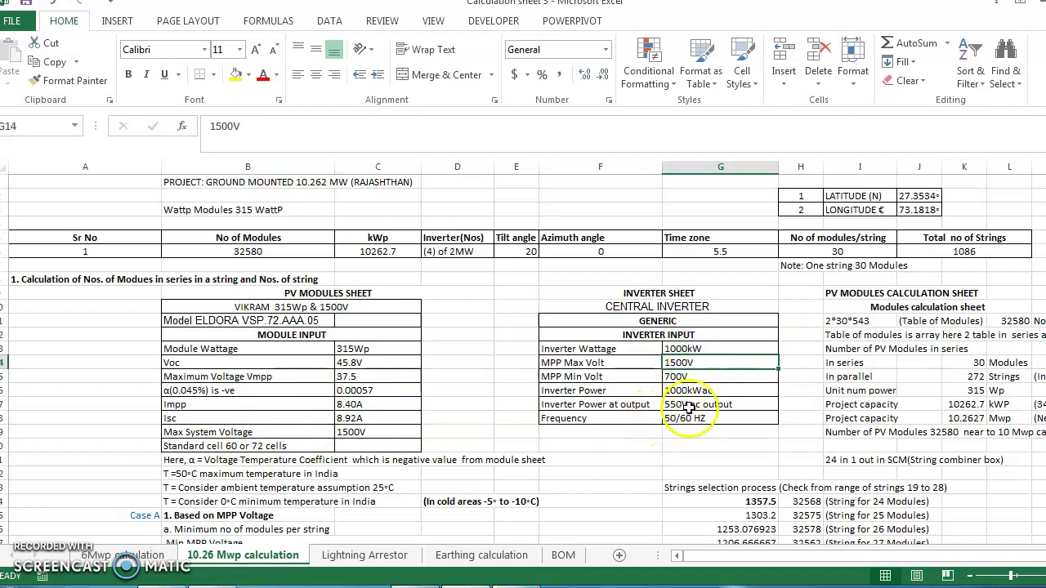
{"action": "left_click", "coordinate": [690, 407]}
{"action": "left_click", "coordinate": [718, 416]}
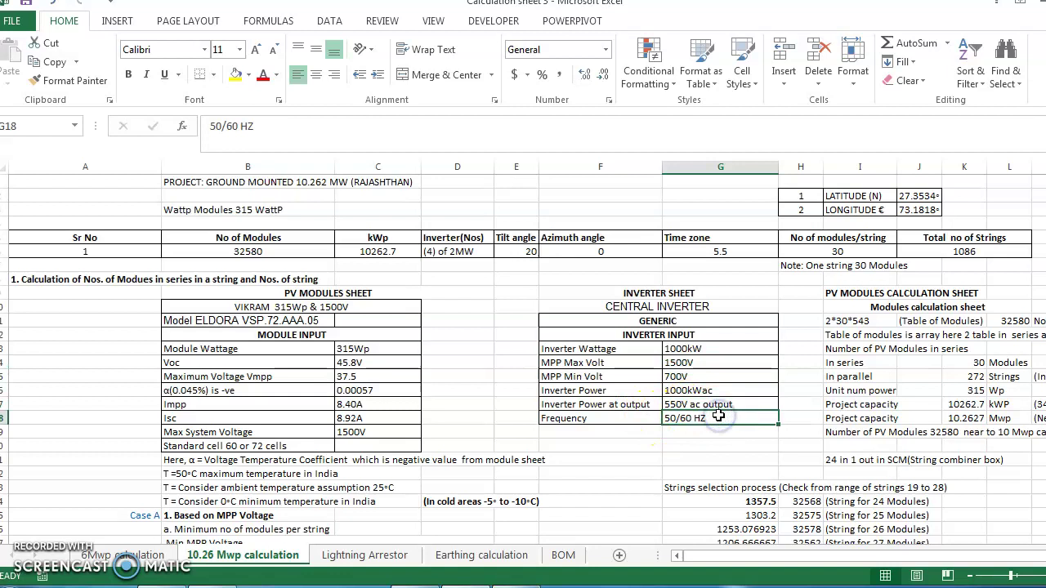
Check the Case A formulas for Vmp at 50°C and the minimum number of modules per string based on MPP voltage.
{"action": "left_click", "coordinate": [671, 444]}
{"action": "scroll", "coordinate": [370, 482], "scroll_direction": "down", "scroll_amount": 3}
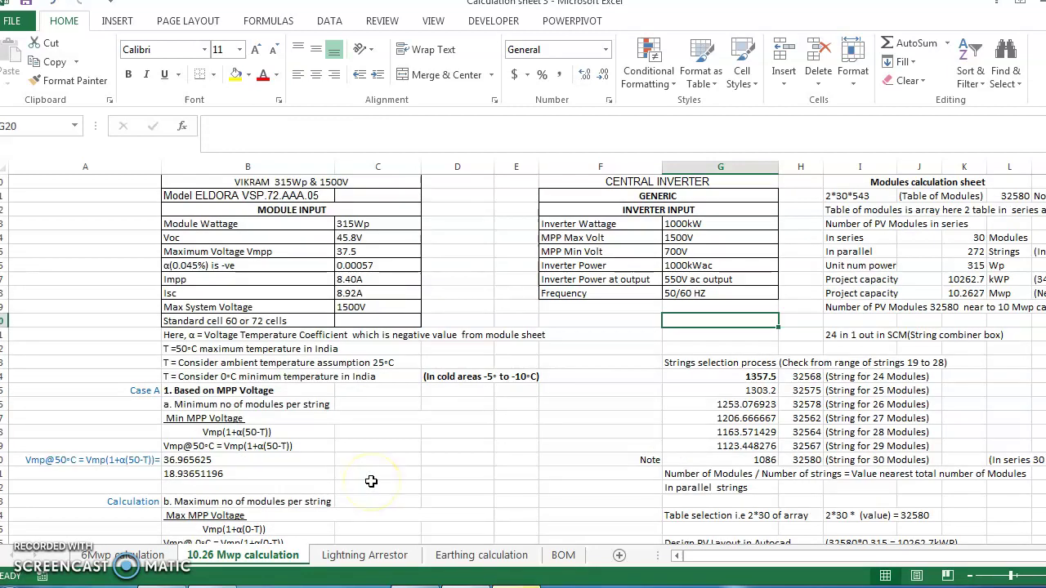
{"action": "scroll", "coordinate": [345, 457], "scroll_direction": "down", "scroll_amount": 2}
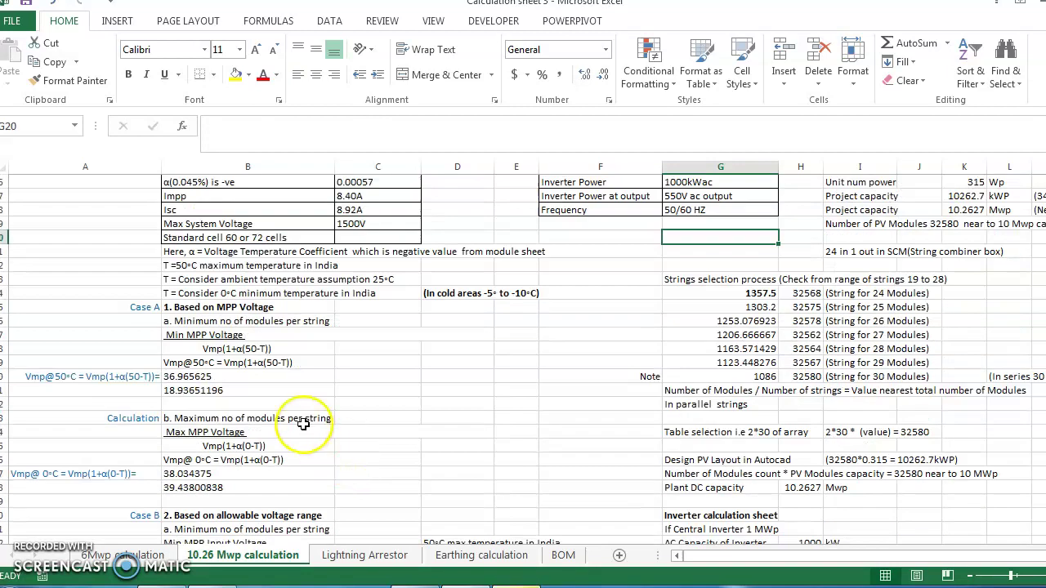
{"action": "left_click", "coordinate": [189, 310]}
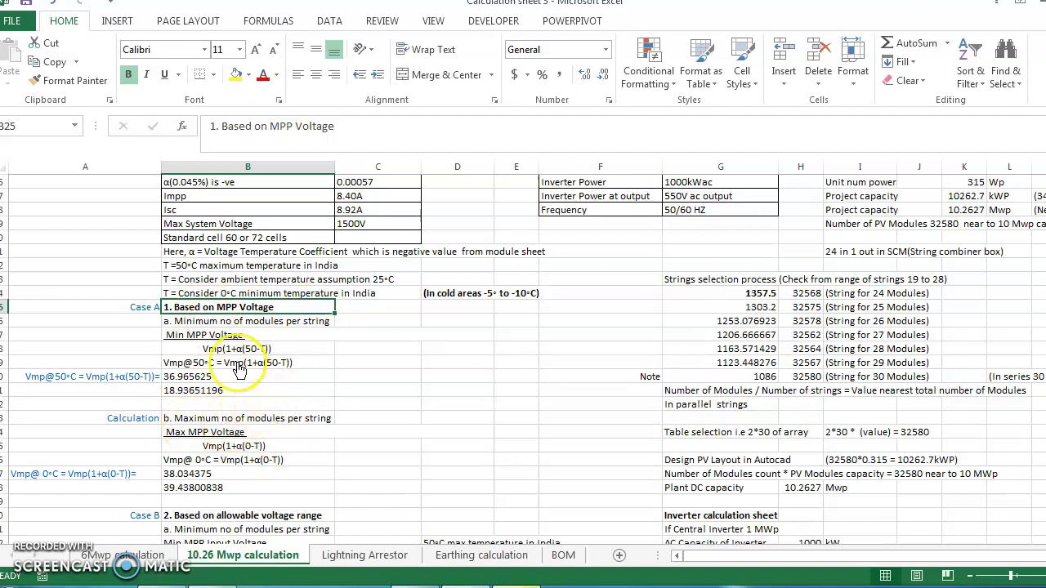
{"action": "left_click", "coordinate": [194, 340]}
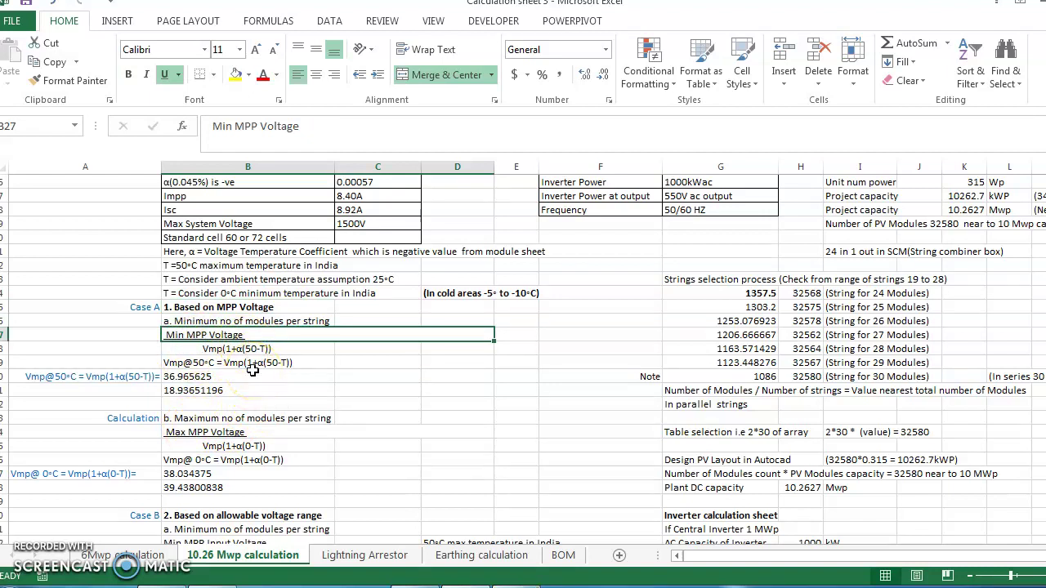
{"action": "left_click", "coordinate": [192, 375]}
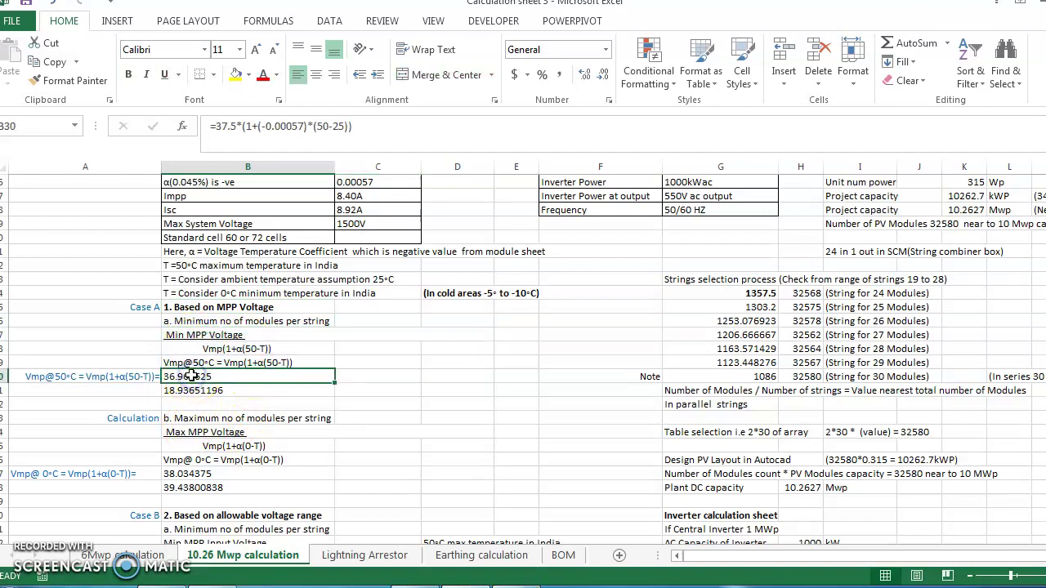
{"action": "scroll", "coordinate": [212, 354], "scroll_direction": "up", "scroll_amount": 2}
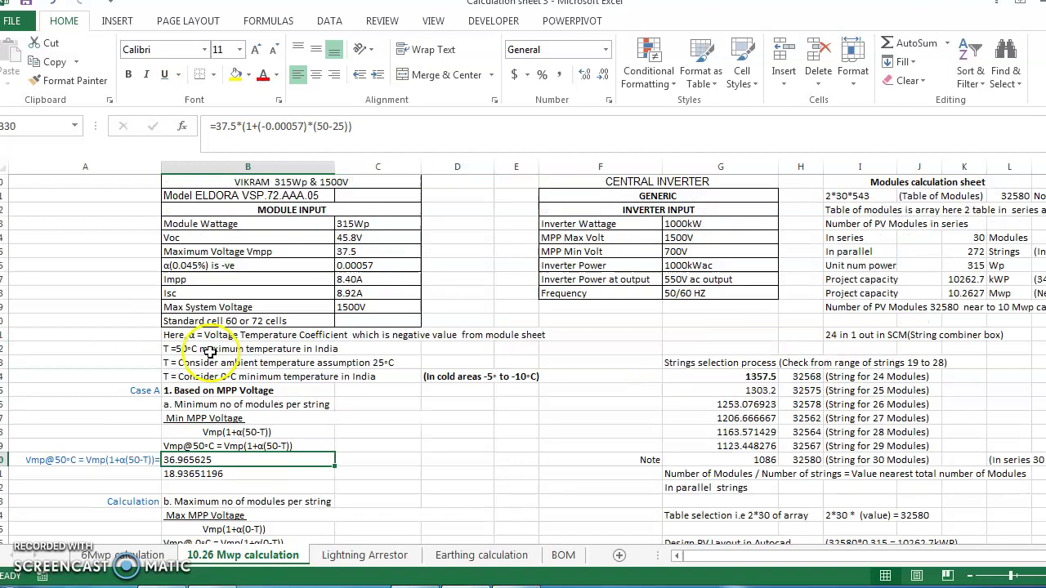
{"action": "left_click", "coordinate": [233, 472]}
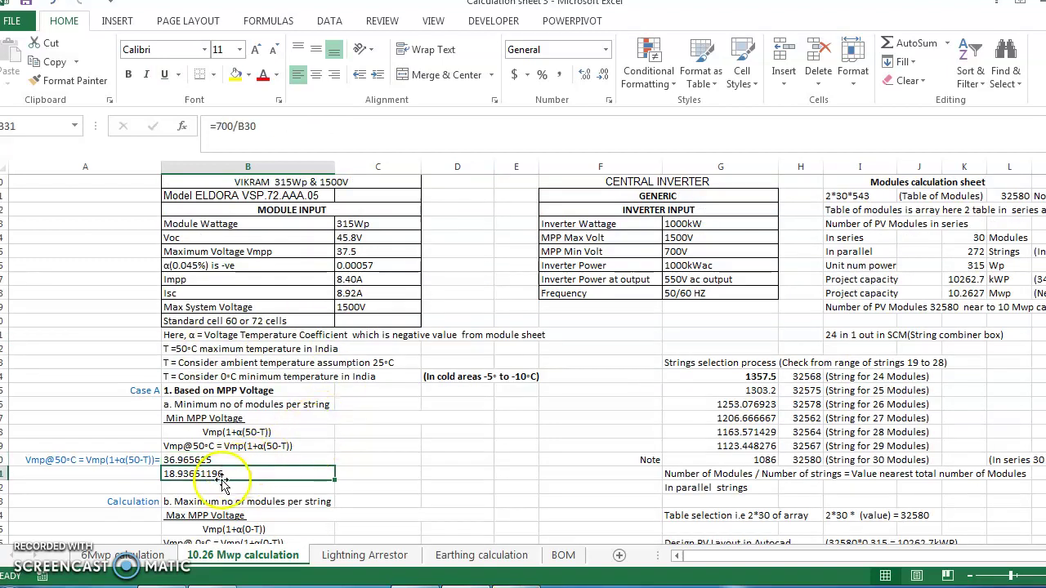
Check the Case A formula for the maximum number of modules per string, and select the Case B allowable voltage range heading.
{"action": "scroll", "coordinate": [222, 482], "scroll_direction": "down", "scroll_amount": 1}
{"action": "left_click", "coordinate": [201, 530]}
{"action": "scroll", "coordinate": [229, 458], "scroll_direction": "down", "scroll_amount": 4}
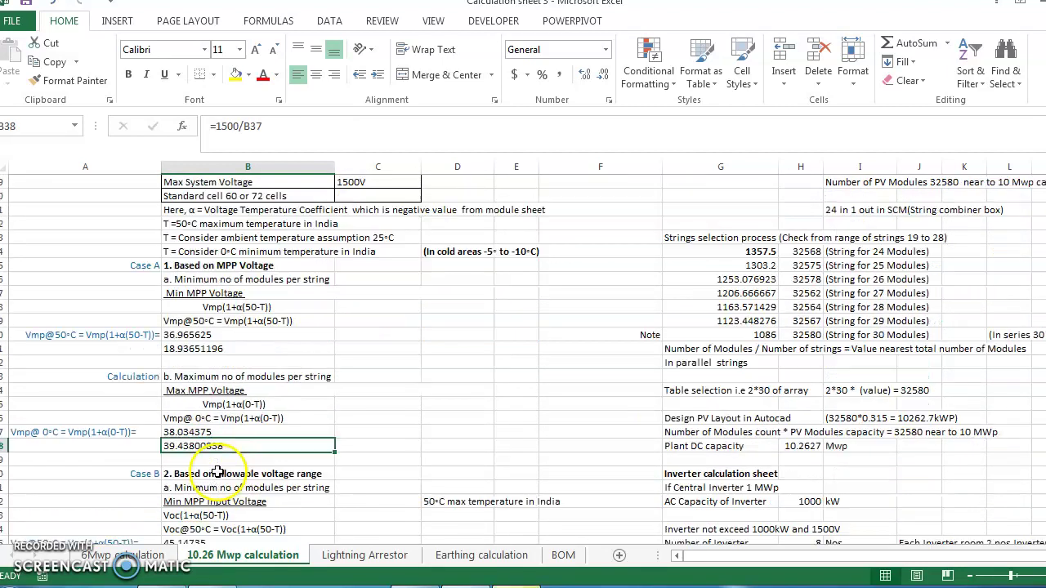
{"action": "left_click", "coordinate": [222, 393]}
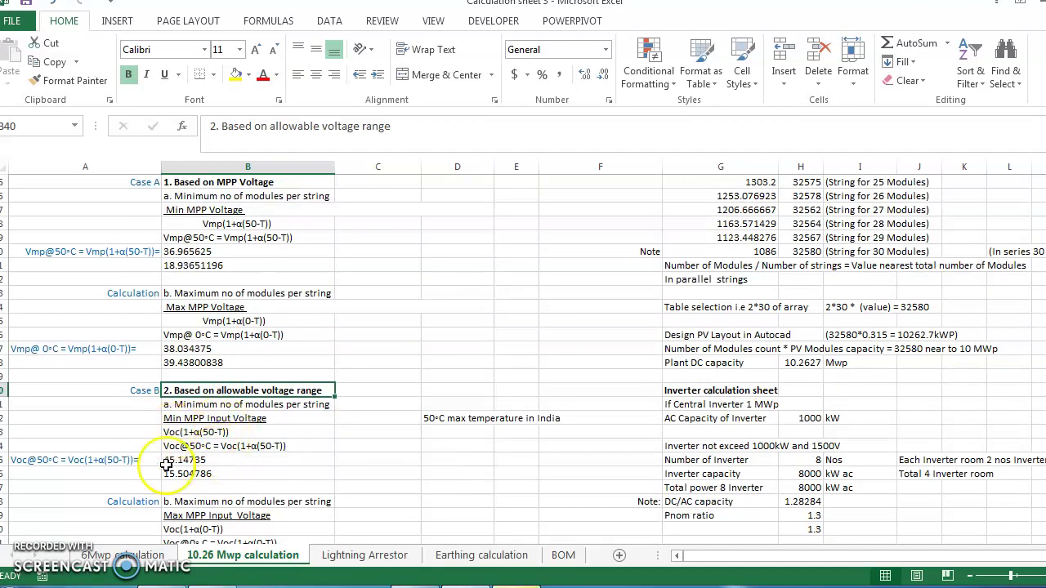
Check the Case B formulas for Voc at 50°C and for the minimum and maximum number of modules per string.
{"action": "left_click", "coordinate": [235, 462]}
{"action": "left_click", "coordinate": [232, 471]}
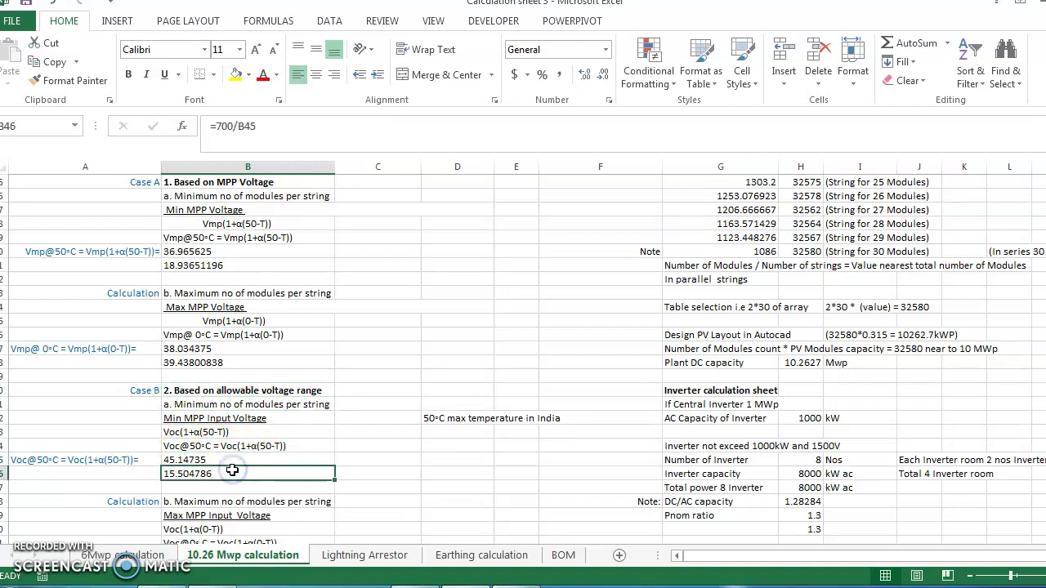
{"action": "scroll", "coordinate": [232, 470], "scroll_direction": "down", "scroll_amount": 3}
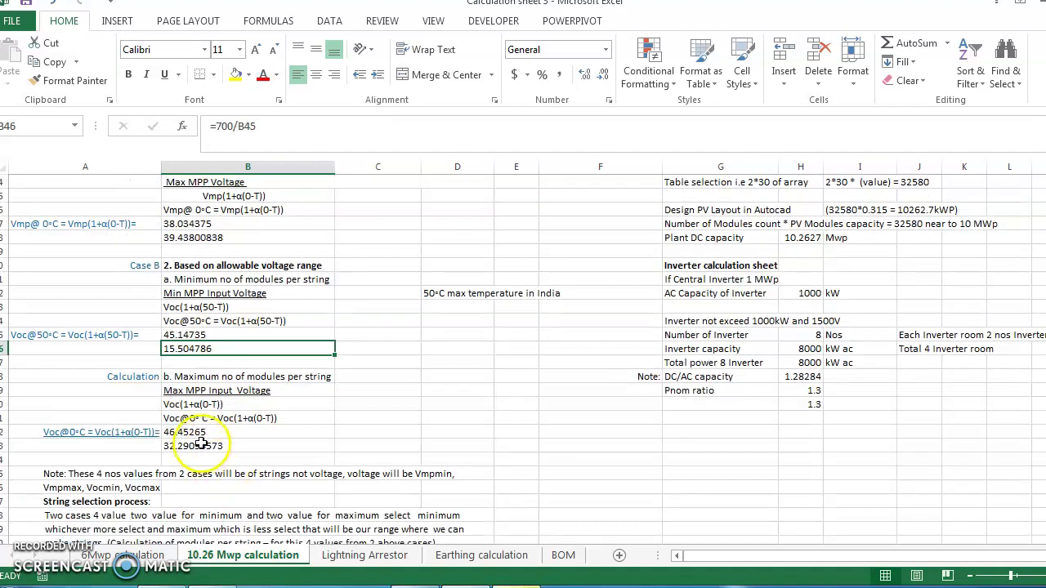
{"action": "left_click", "coordinate": [201, 446]}
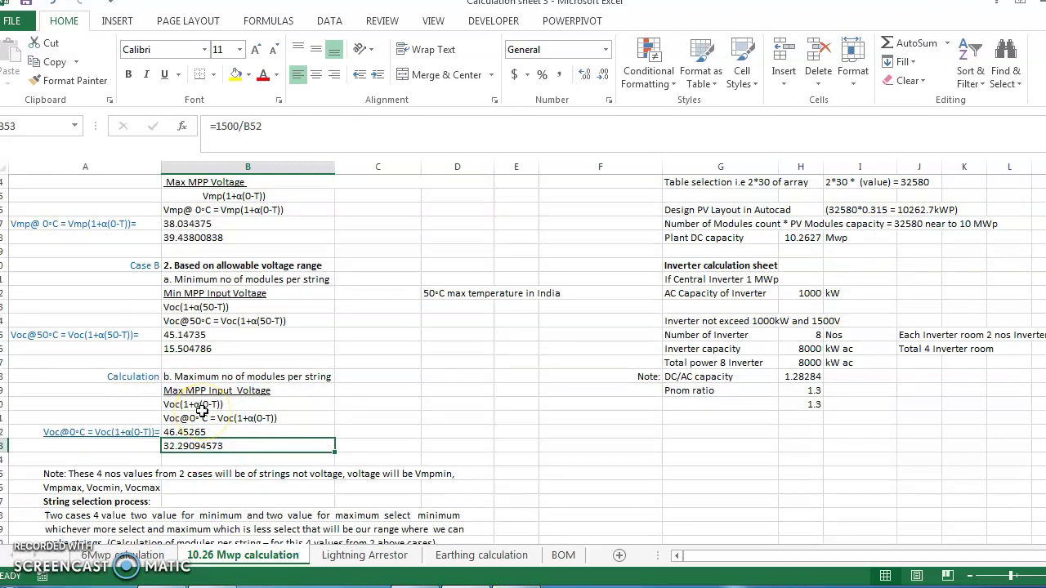
{"action": "left_click", "coordinate": [298, 405]}
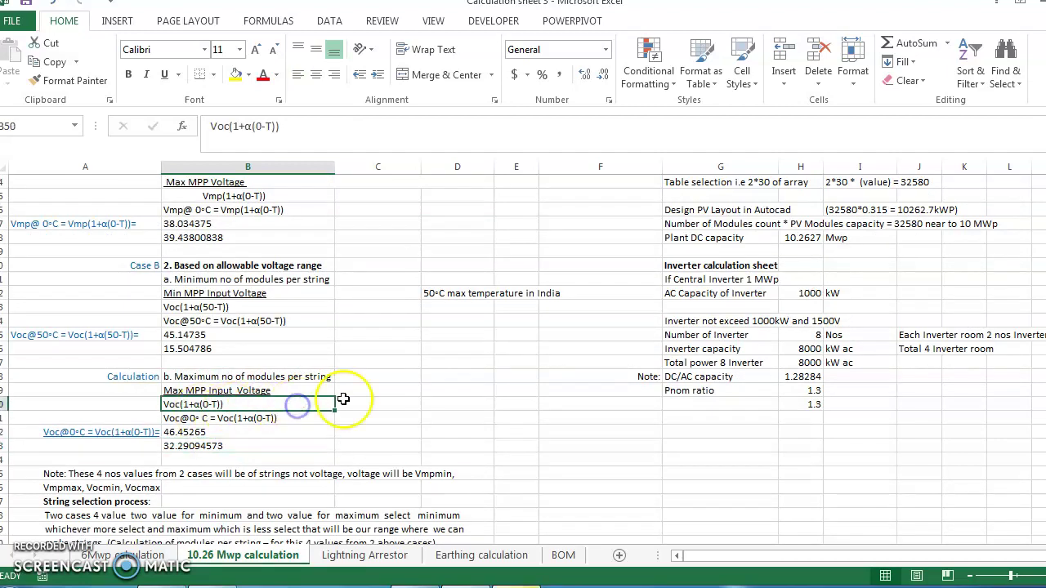
Review the module and inverter input tables again and recheck the Case B formula for the maximum number of modules per string.
{"action": "scroll", "coordinate": [346, 399], "scroll_direction": "up", "scroll_amount": 3}
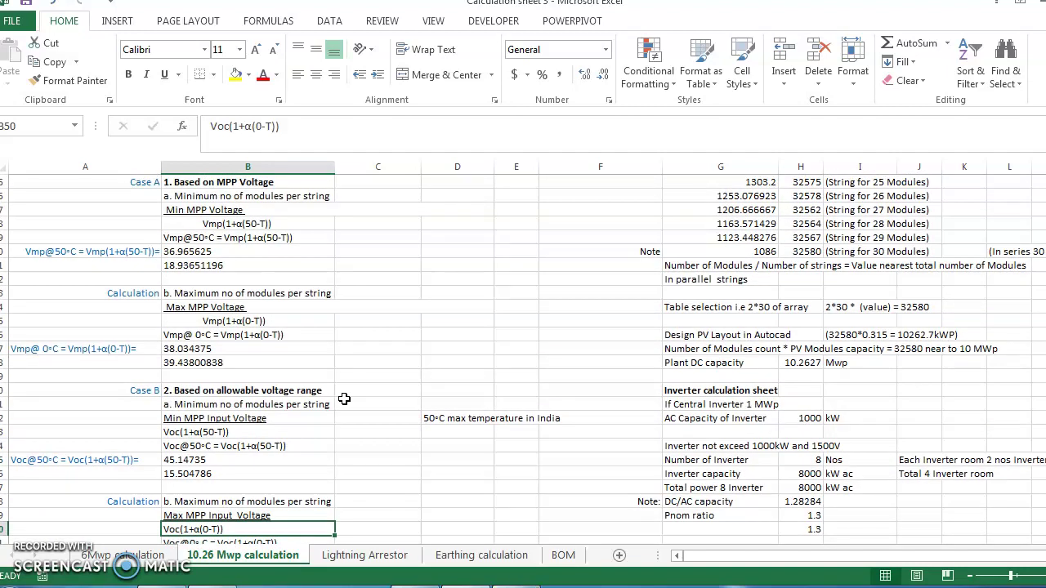
{"action": "scroll", "coordinate": [344, 398], "scroll_direction": "up", "scroll_amount": 2}
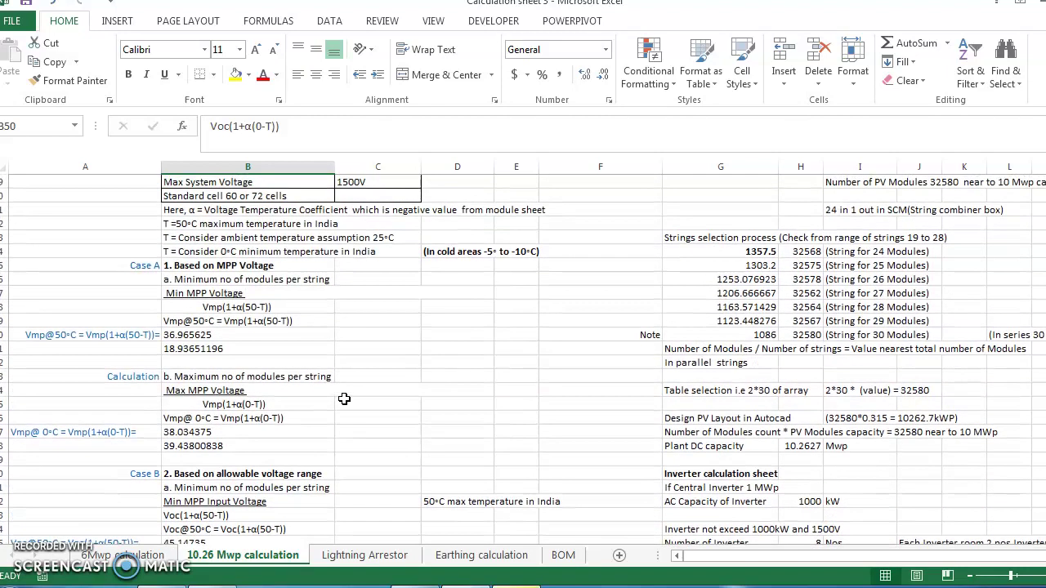
{"action": "scroll", "coordinate": [344, 399], "scroll_direction": "up", "scroll_amount": 2}
{"action": "scroll", "coordinate": [344, 399], "scroll_direction": "up", "scroll_amount": 3}
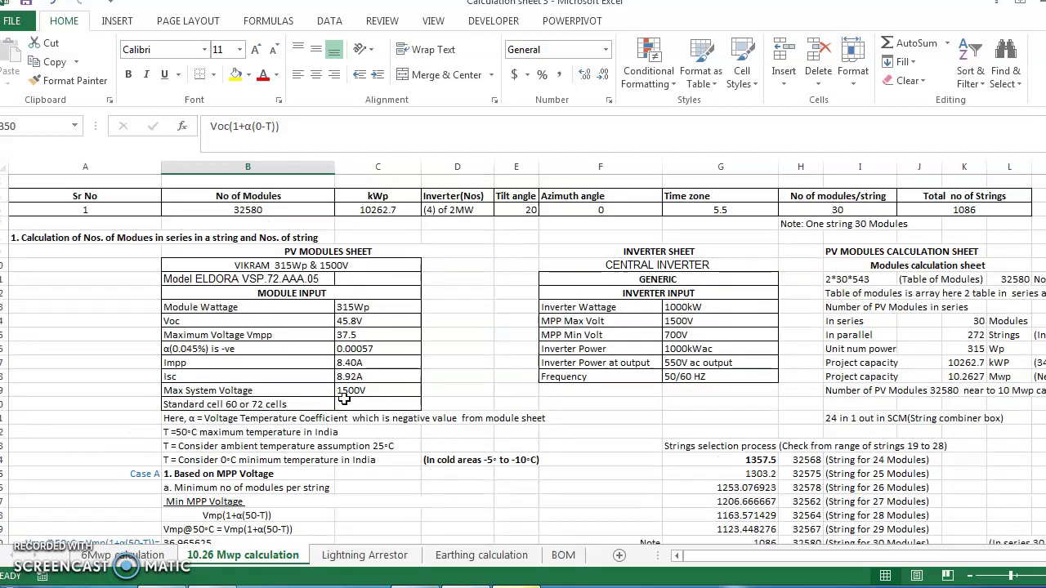
{"action": "scroll", "coordinate": [458, 391], "scroll_direction": "down", "scroll_amount": 9}
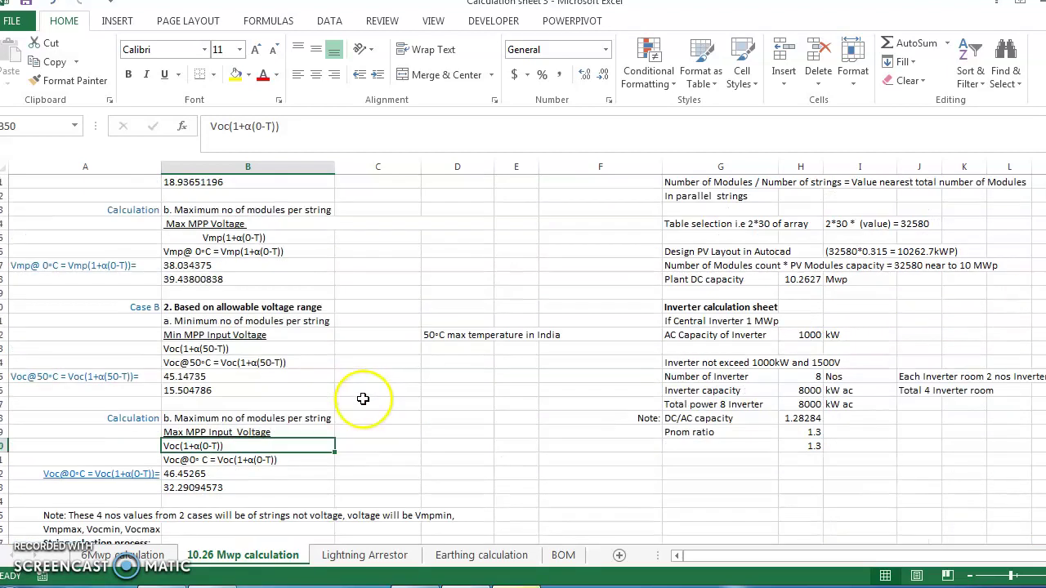
{"action": "scroll", "coordinate": [328, 384], "scroll_direction": "down", "scroll_amount": 2}
{"action": "left_click", "coordinate": [199, 404]}
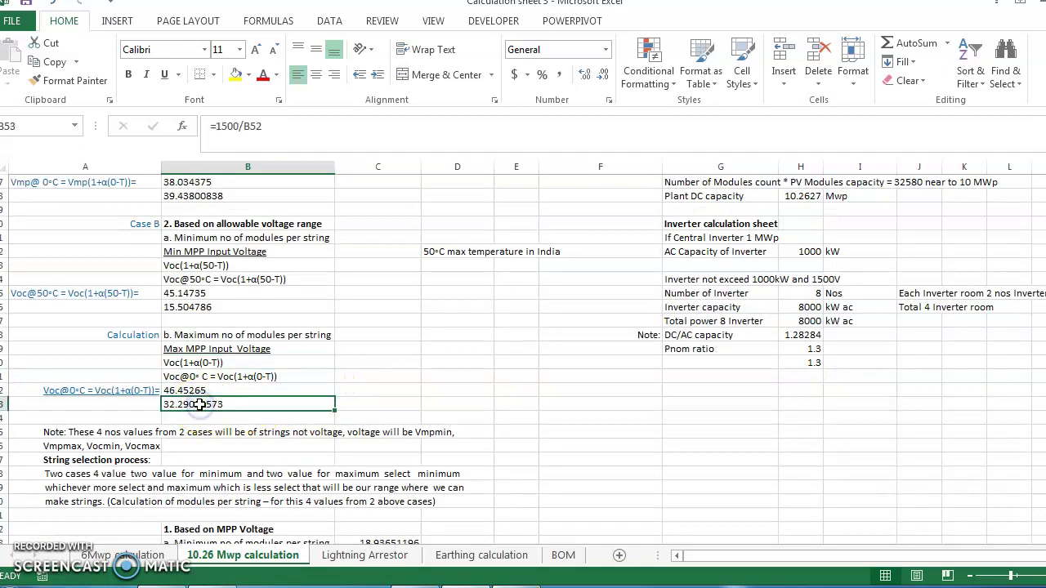
Read the note about the four values from the two cases and the string selection process below it.
{"action": "left_click", "coordinate": [143, 433]}
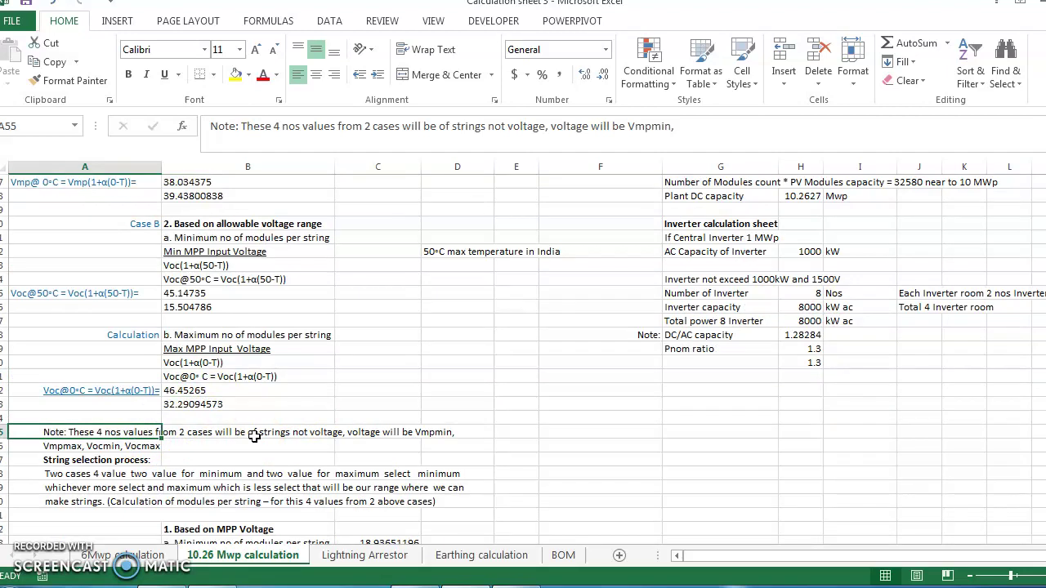
{"action": "scroll", "coordinate": [254, 436], "scroll_direction": "down", "scroll_amount": 1}
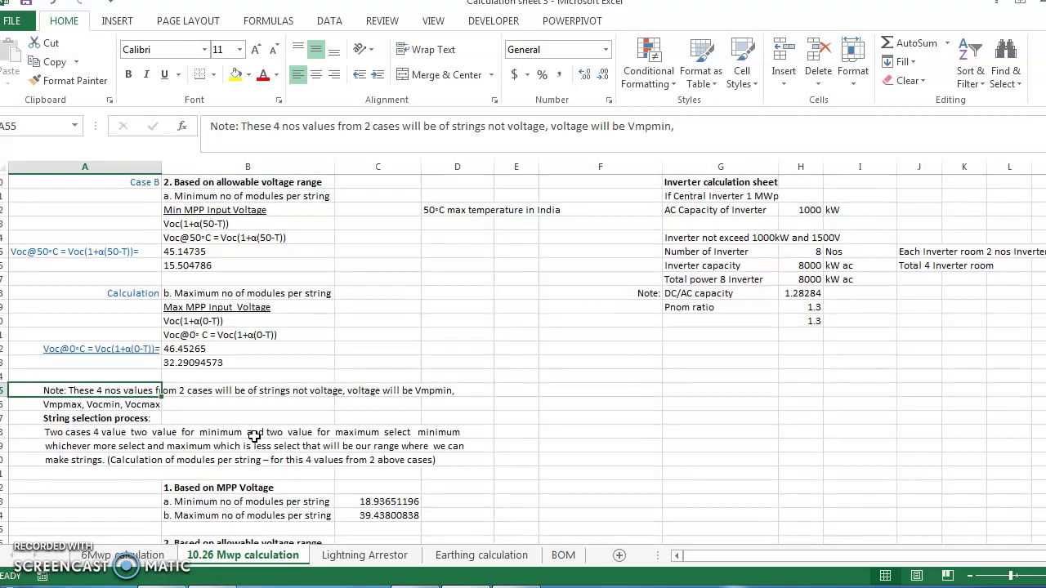
{"action": "scroll", "coordinate": [254, 436], "scroll_direction": "down", "scroll_amount": 2}
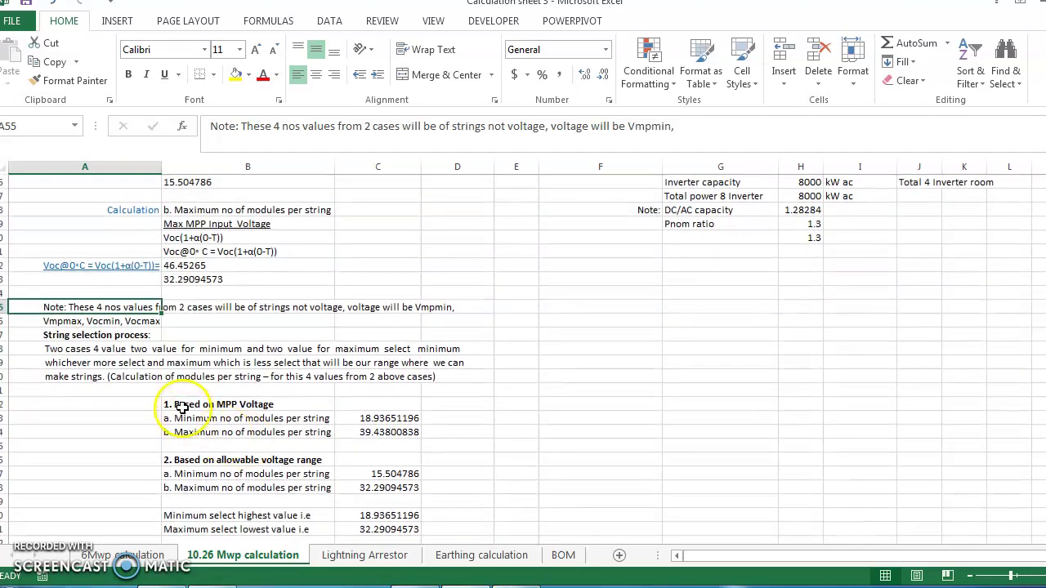
Check the linked minimum and maximum modules per string in the string selection summary for MPP voltage and allowable voltage range.
{"action": "left_click", "coordinate": [183, 406]}
{"action": "left_click", "coordinate": [360, 418]}
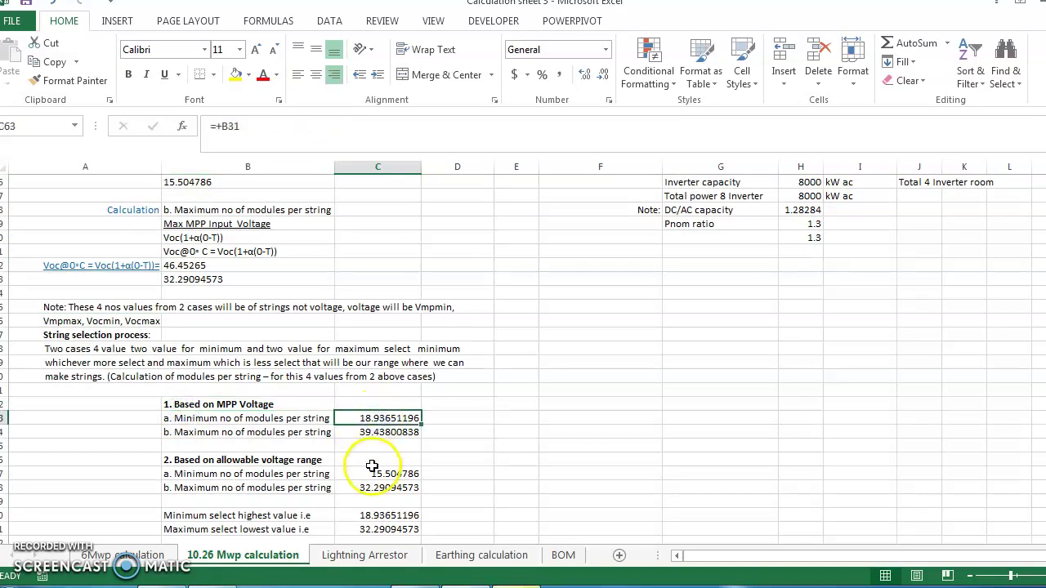
{"action": "left_click", "coordinate": [394, 432]}
{"action": "left_click", "coordinate": [214, 462]}
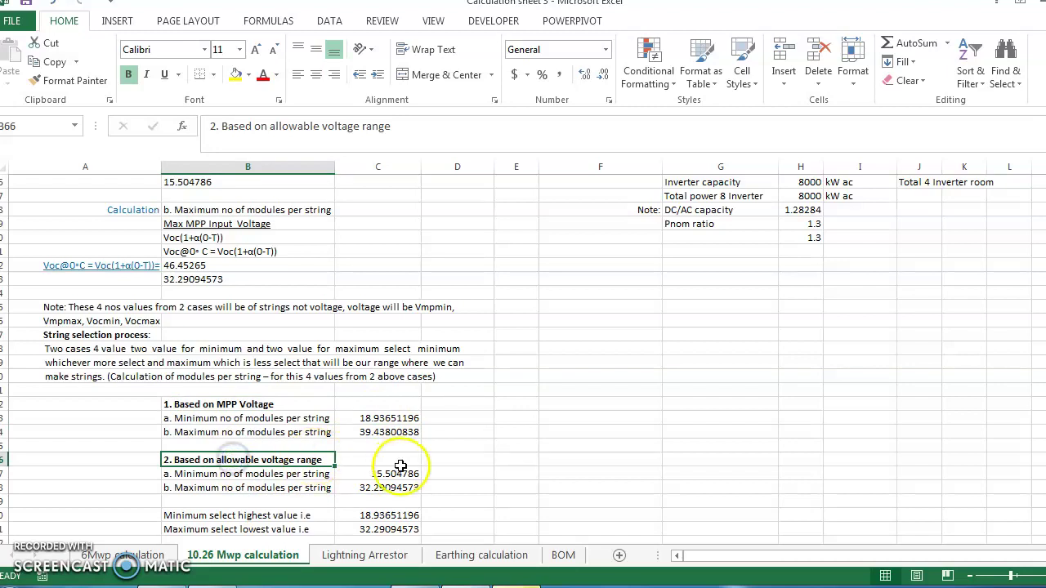
{"action": "left_click", "coordinate": [396, 474]}
{"action": "left_click", "coordinate": [393, 488]}
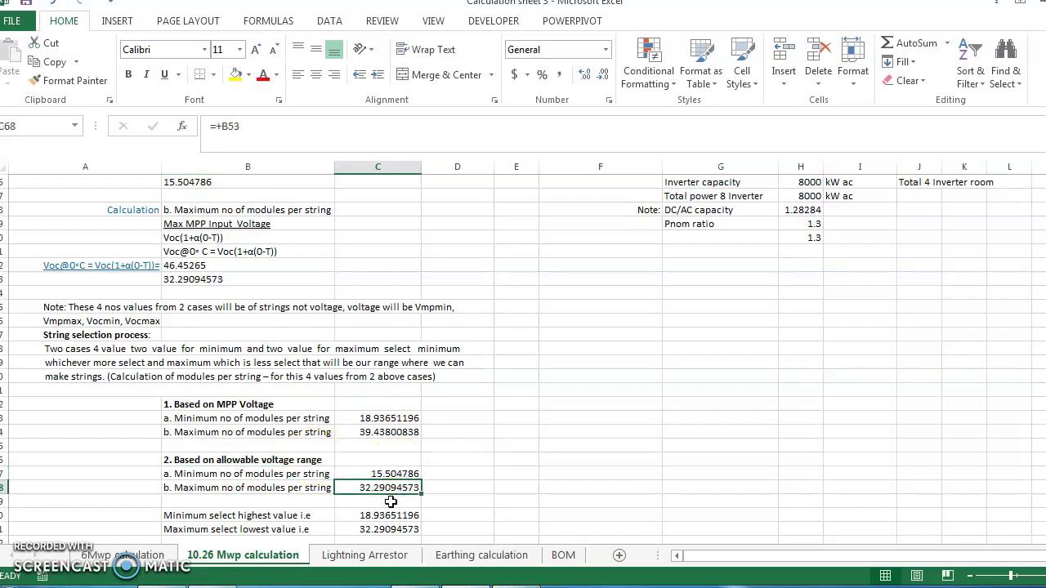
Compare the minimum number of modules per string based on MPP voltage with the one based on allowable voltage range.
{"action": "left_click", "coordinate": [274, 418]}
{"action": "left_click", "coordinate": [364, 418]}
{"action": "left_click", "coordinate": [287, 474]}
{"action": "left_click", "coordinate": [287, 475]}
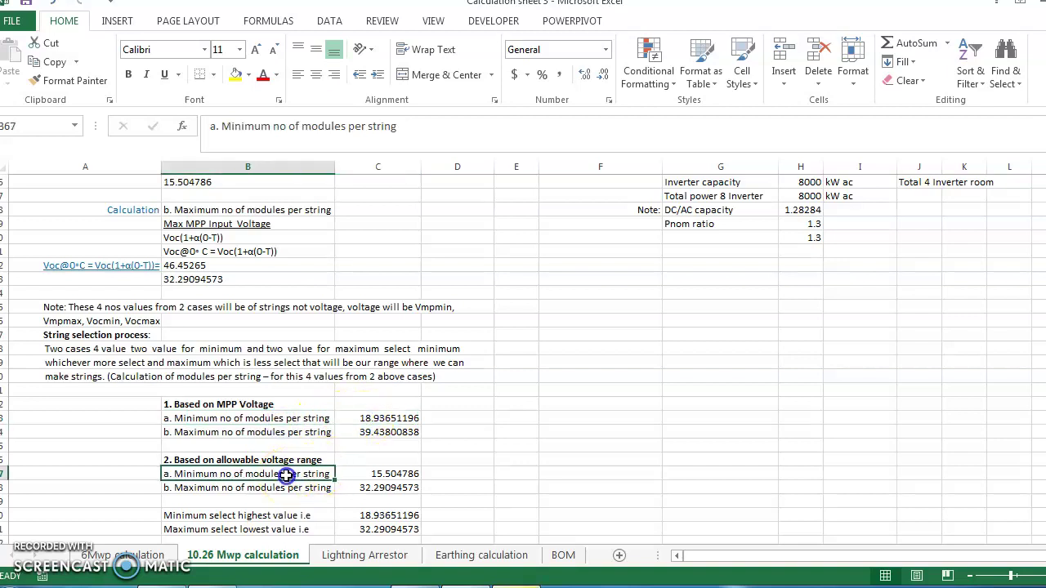
{"action": "left_click", "coordinate": [377, 474]}
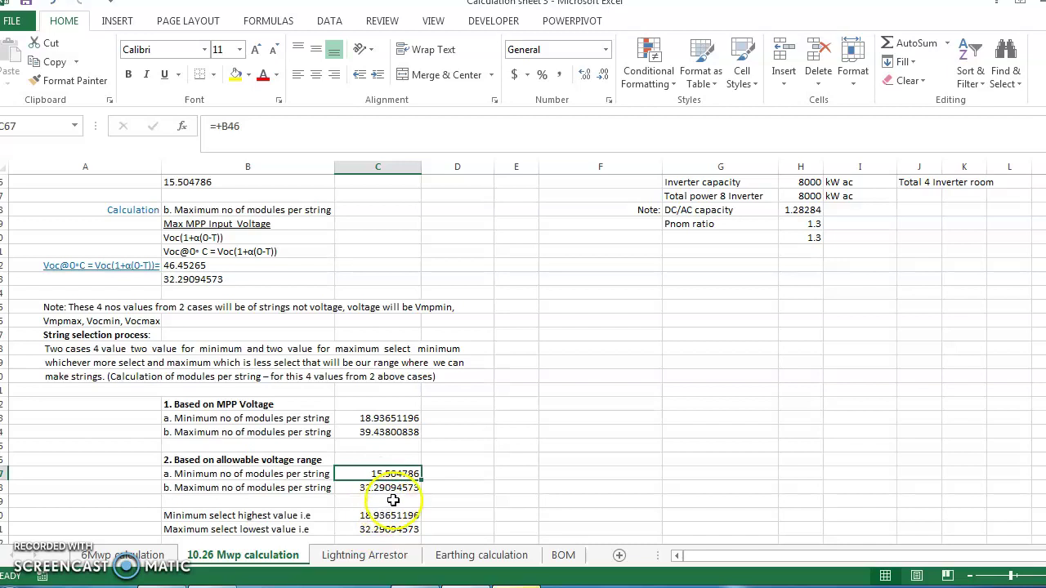
Check the formulas selecting the highest minimum and lowest maximum modules per string, and review the selectable string range beneath them.
{"action": "left_click", "coordinate": [283, 516]}
{"action": "left_click", "coordinate": [356, 512]}
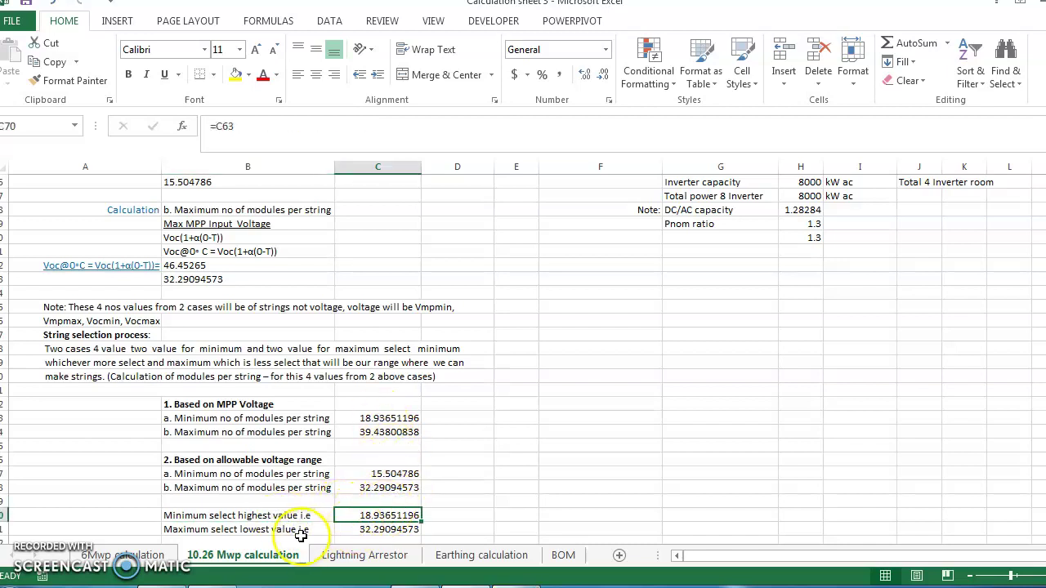
{"action": "left_click", "coordinate": [384, 529]}
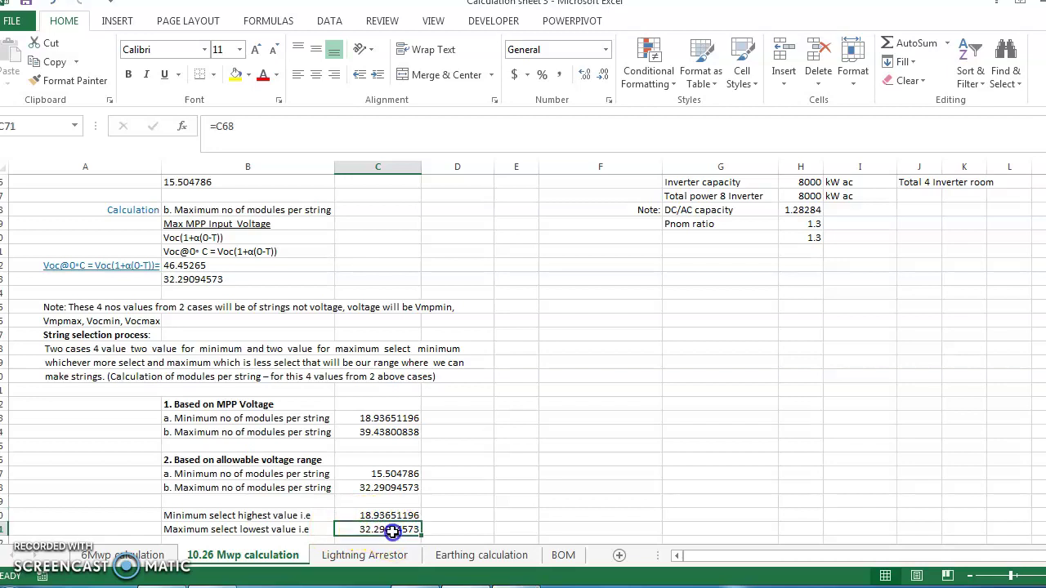
{"action": "scroll", "coordinate": [392, 490], "scroll_direction": "down", "scroll_amount": 2}
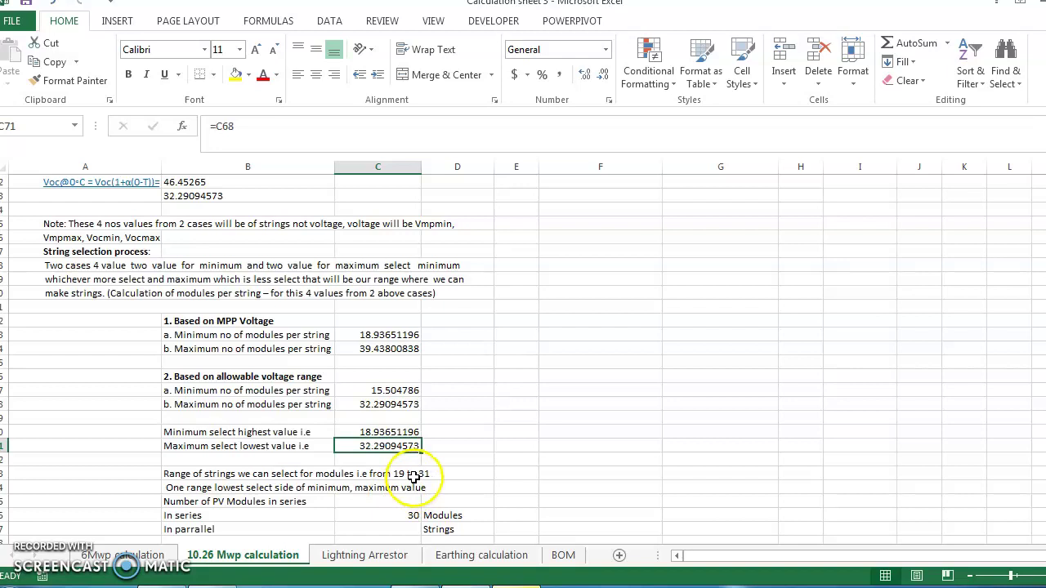
{"action": "left_click", "coordinate": [403, 431]}
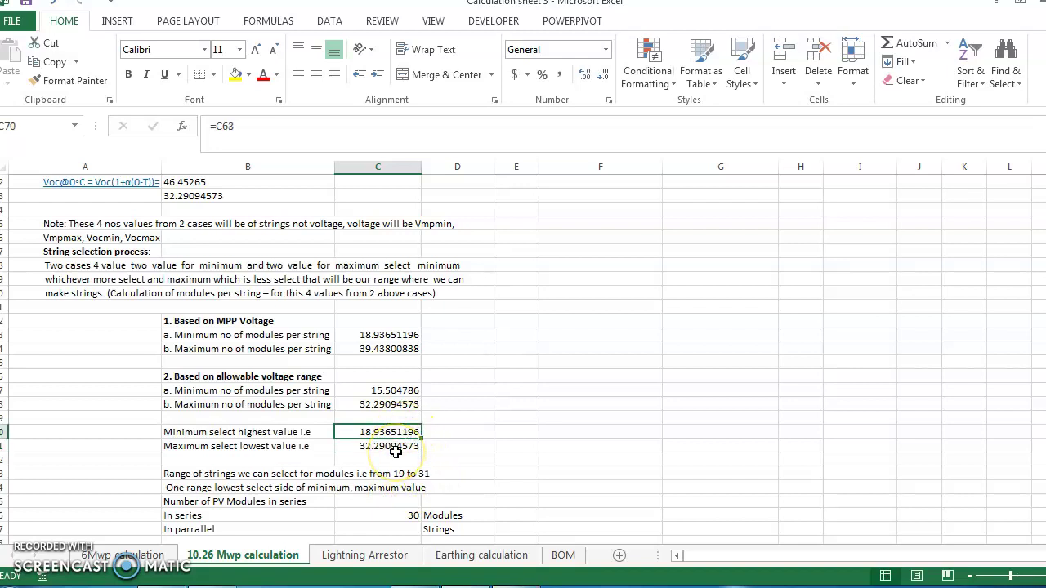
{"action": "left_click", "coordinate": [392, 448]}
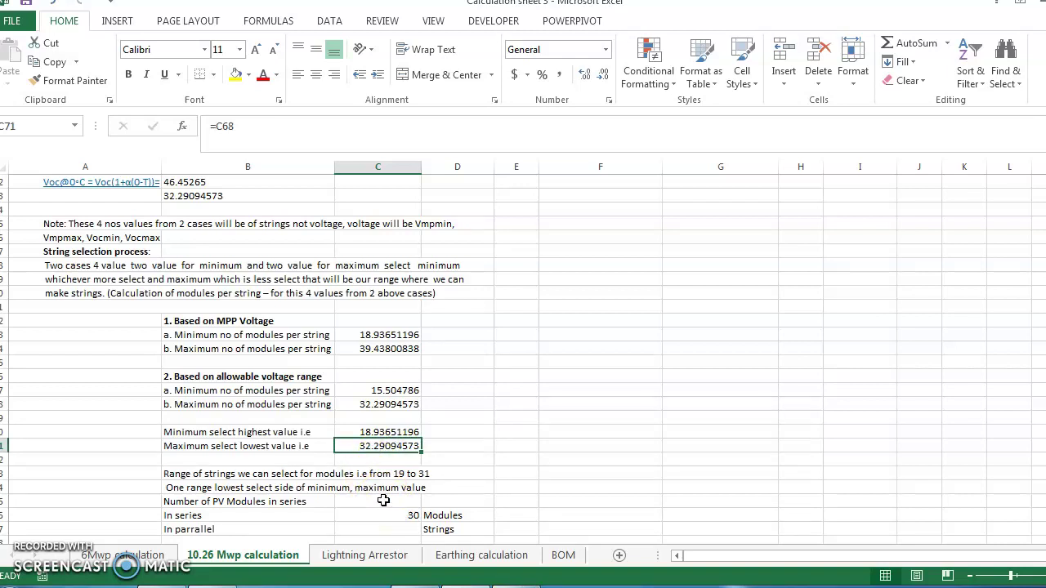
Check the number of modules formula in the project summary and the 30-module string formulas in the strings selection process.
{"action": "scroll", "coordinate": [277, 447], "scroll_direction": "up", "scroll_amount": 6}
{"action": "scroll", "coordinate": [277, 447], "scroll_direction": "up", "scroll_amount": 6}
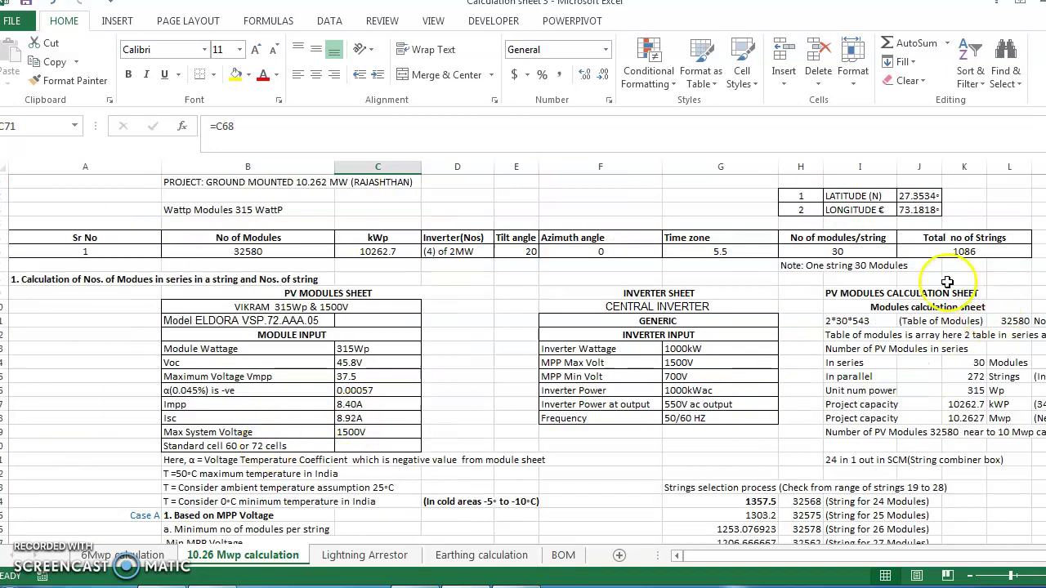
{"action": "left_click", "coordinate": [243, 252]}
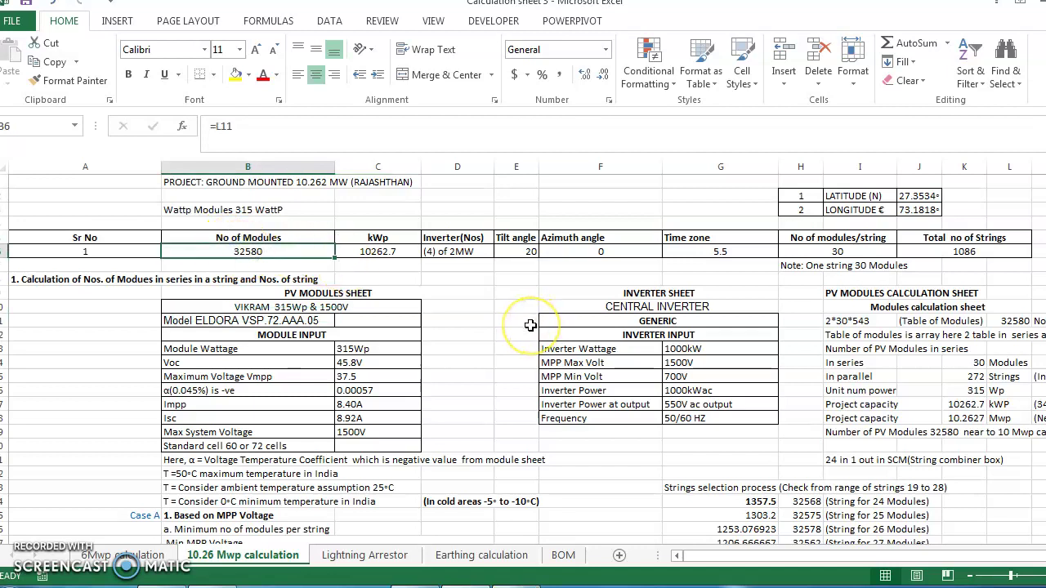
{"action": "scroll", "coordinate": [531, 326], "scroll_direction": "down", "scroll_amount": 1}
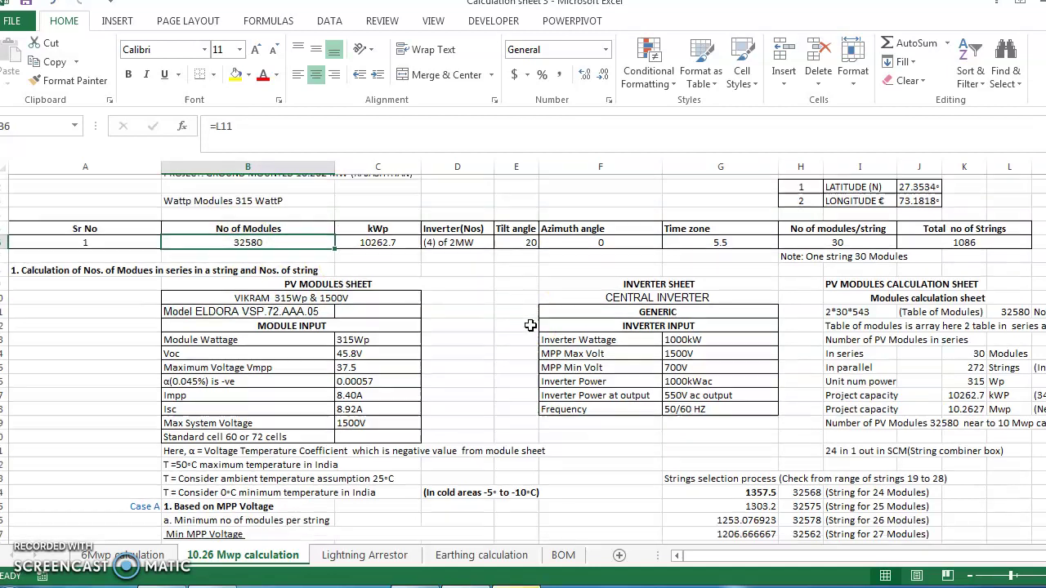
{"action": "scroll", "coordinate": [771, 474], "scroll_direction": "down", "scroll_amount": 2}
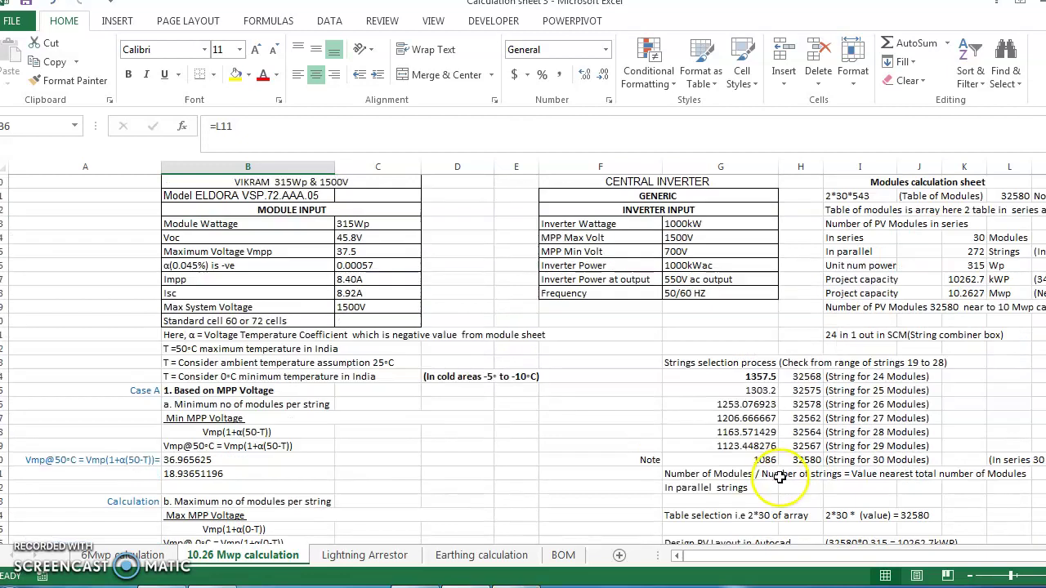
{"action": "left_click", "coordinate": [803, 459]}
{"action": "left_click", "coordinate": [768, 460]}
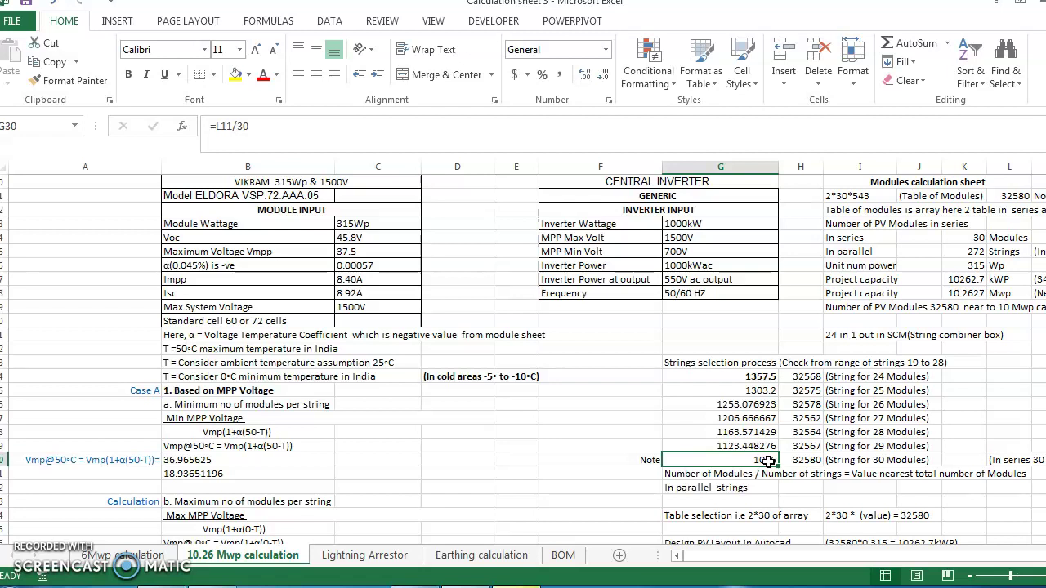
Review the range of modules selectable per string and check the total-modules formula for the 30-module string option.
{"action": "scroll", "coordinate": [542, 462], "scroll_direction": "down", "scroll_amount": 10}
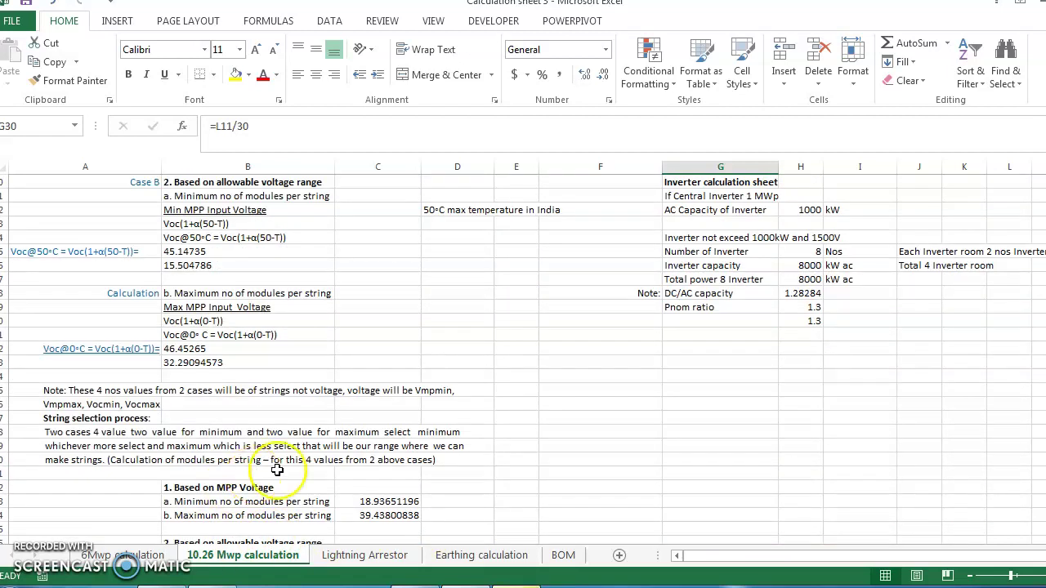
{"action": "scroll", "coordinate": [294, 474], "scroll_direction": "down", "scroll_amount": 2}
{"action": "scroll", "coordinate": [385, 522], "scroll_direction": "down", "scroll_amount": 2}
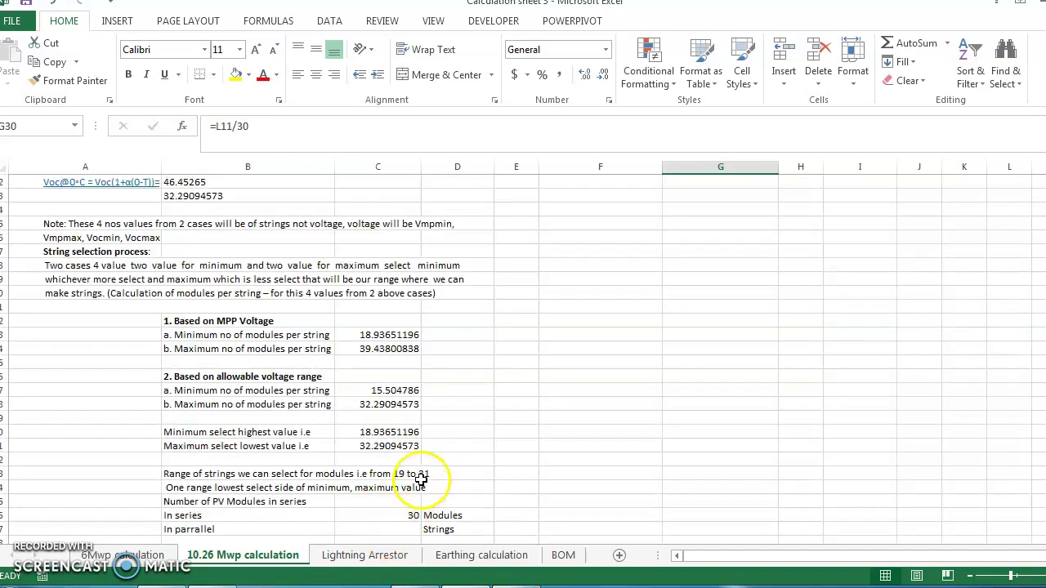
{"action": "scroll", "coordinate": [572, 441], "scroll_direction": "up", "scroll_amount": 10}
{"action": "left_click", "coordinate": [802, 294]}
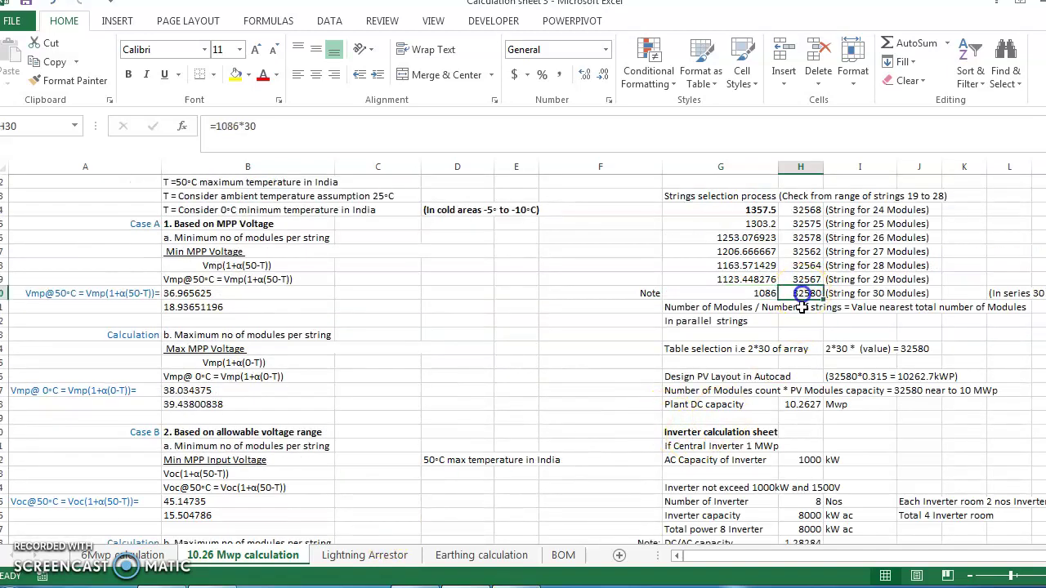
Check the string count, total-modules formula and label of the 24-module option in the strings selection process.
{"action": "scroll", "coordinate": [801, 316], "scroll_direction": "up", "scroll_amount": 2}
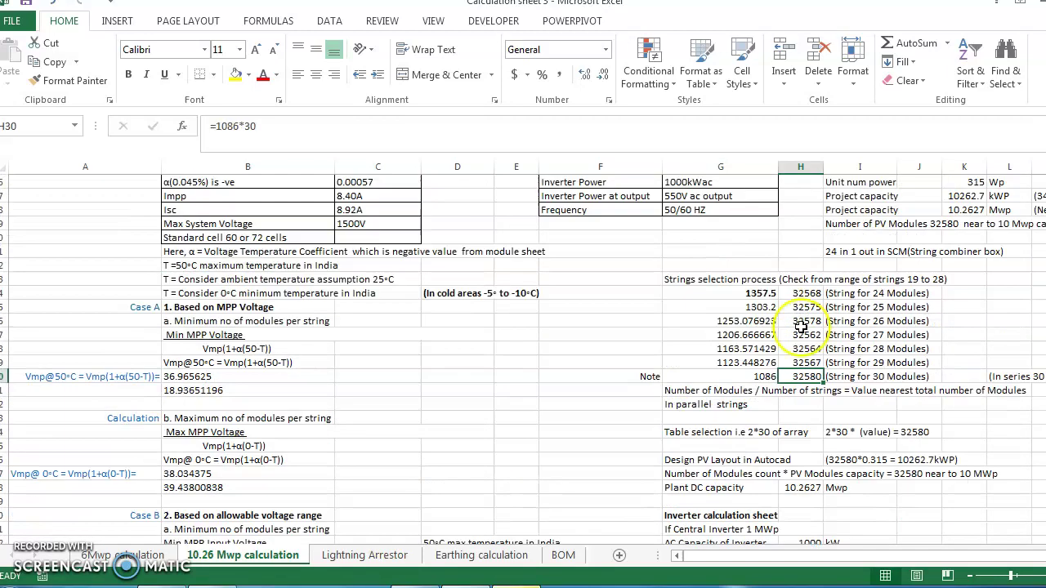
{"action": "left_click", "coordinate": [758, 295]}
{"action": "left_click", "coordinate": [792, 292]}
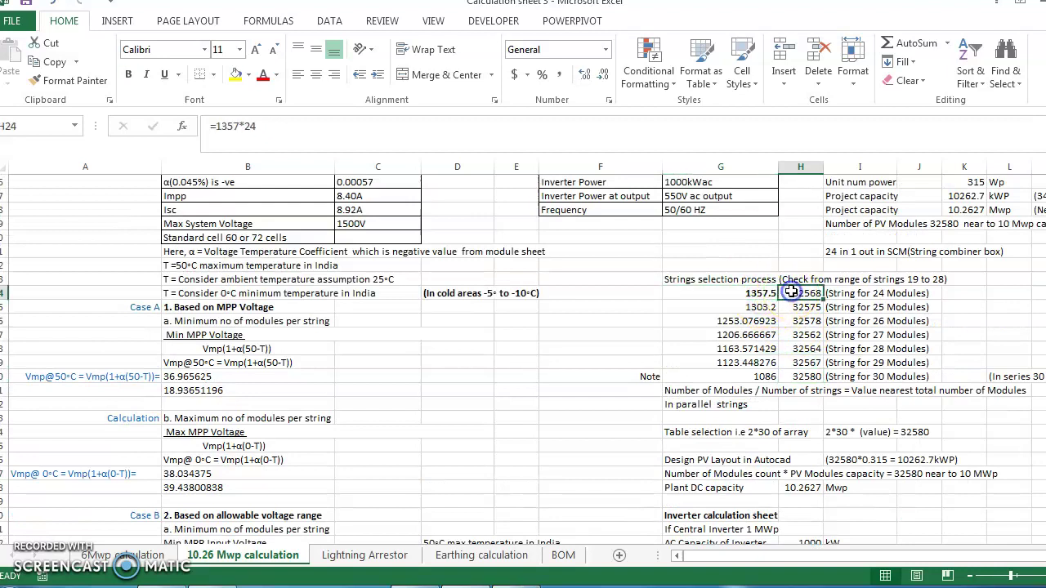
{"action": "left_click", "coordinate": [781, 295]}
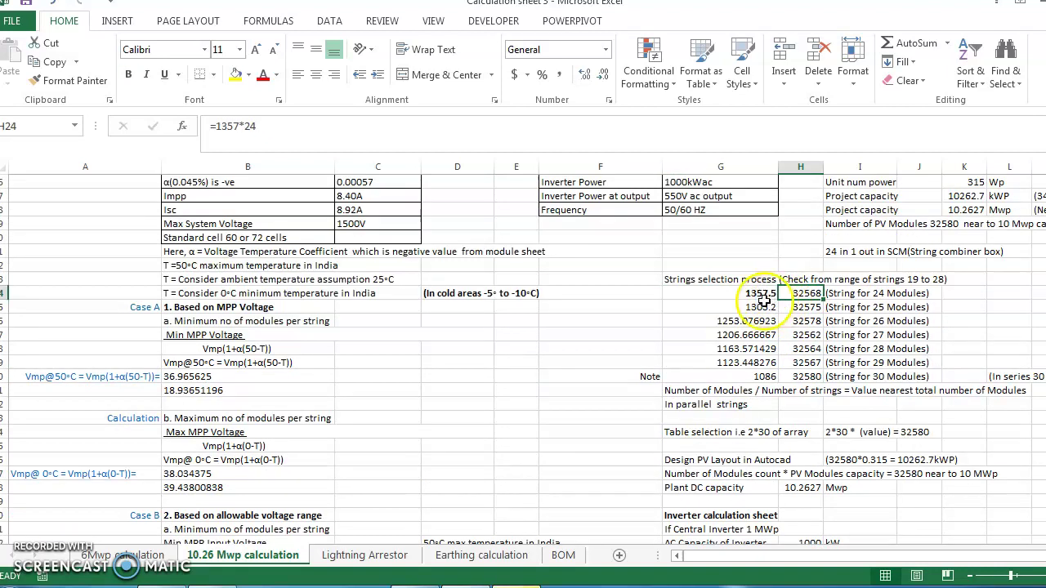
{"action": "left_click", "coordinate": [939, 293]}
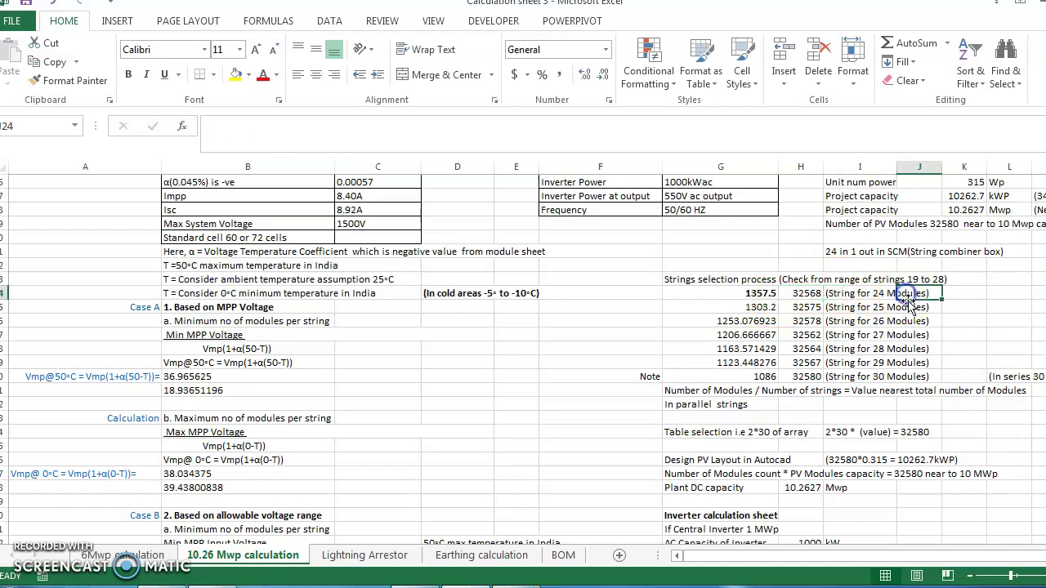
{"action": "left_click", "coordinate": [868, 296]}
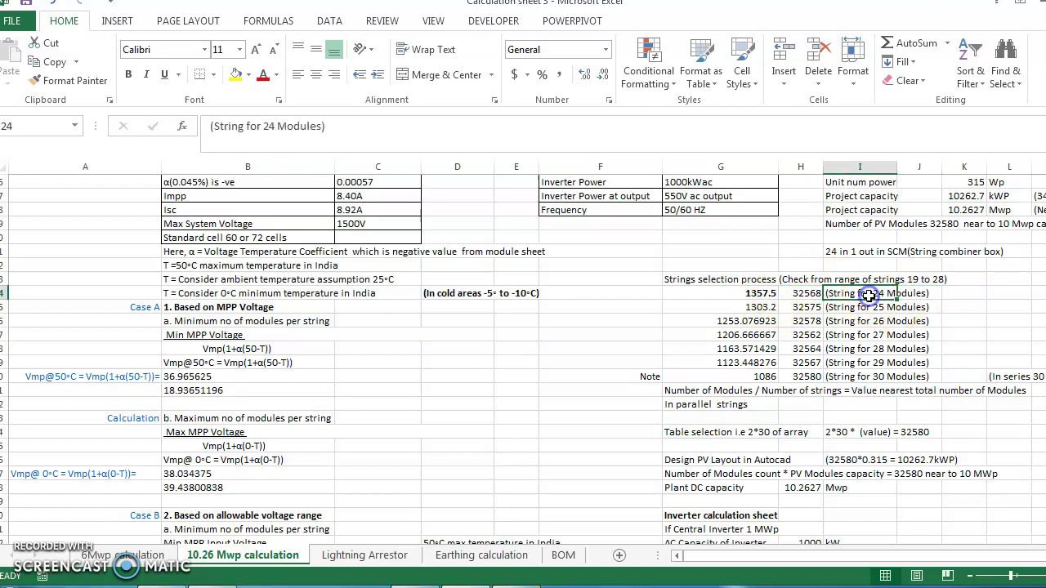
Compare the total-modules formulas of the 24-module and 30-module string options, including the 30-module label.
{"action": "left_click", "coordinate": [795, 292]}
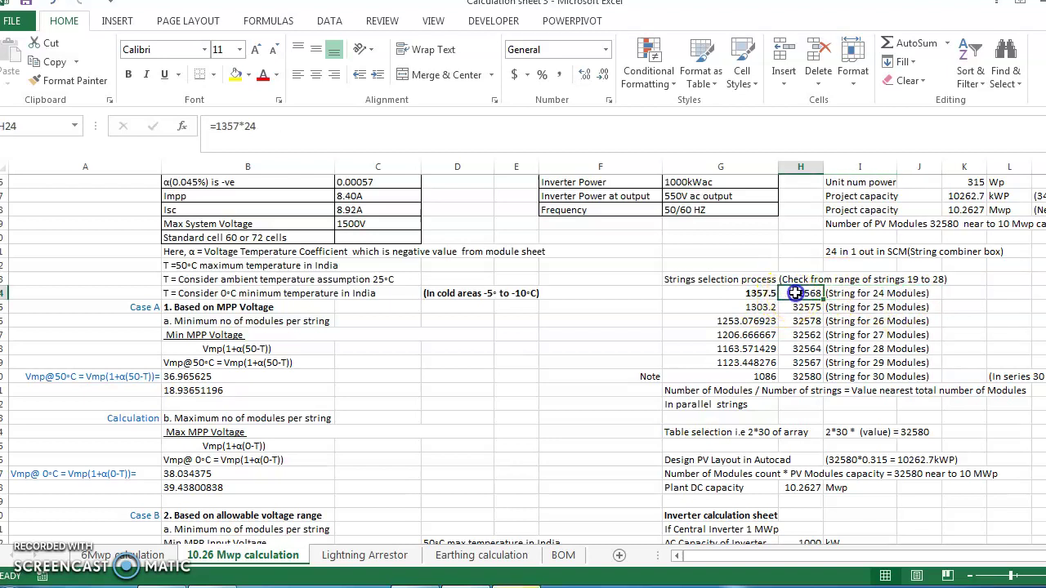
{"action": "left_click", "coordinate": [805, 376]}
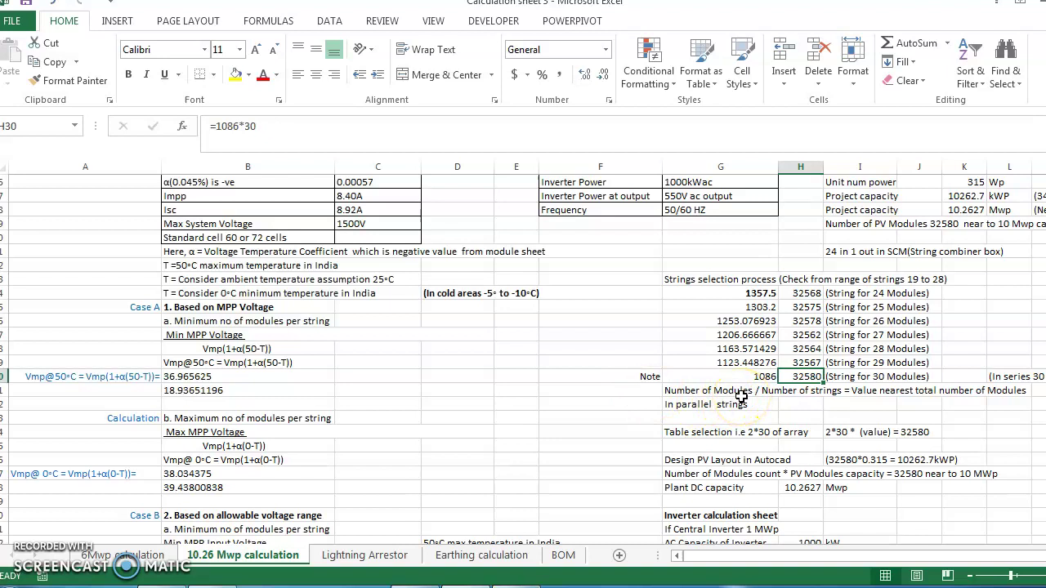
{"action": "left_click", "coordinate": [865, 374]}
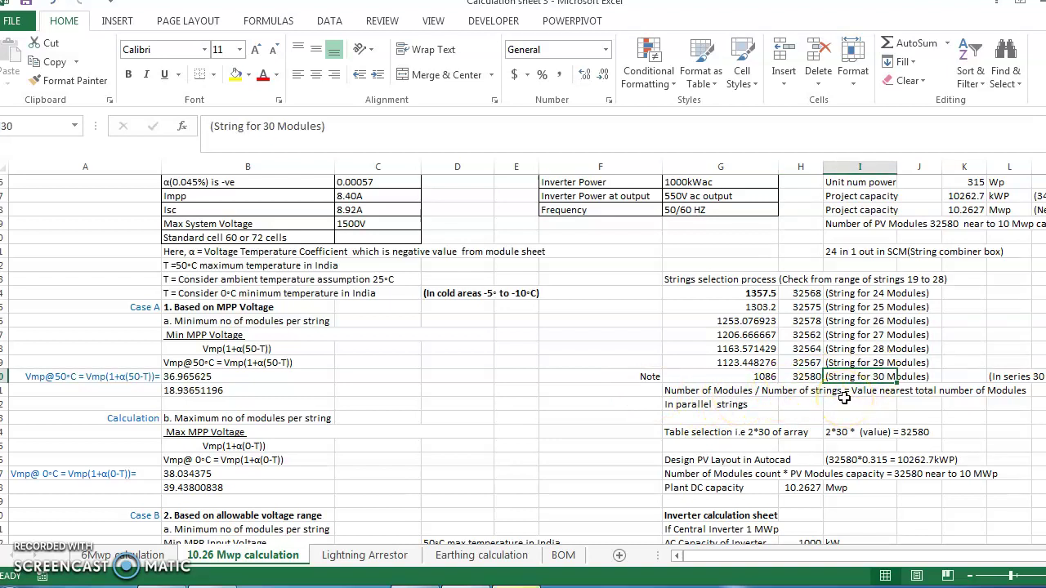
{"action": "left_click", "coordinate": [804, 376]}
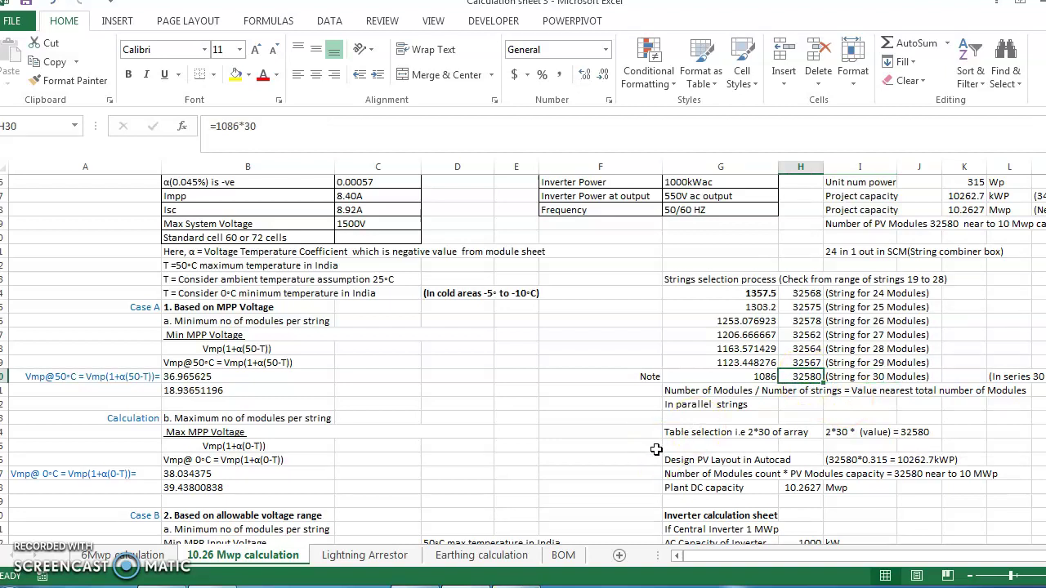
Compare the total modules of the 24- to 29-module string options with those of the 30-module option.
{"action": "left_click_drag", "start_coordinate": [801, 293], "coordinate": [798, 365]}
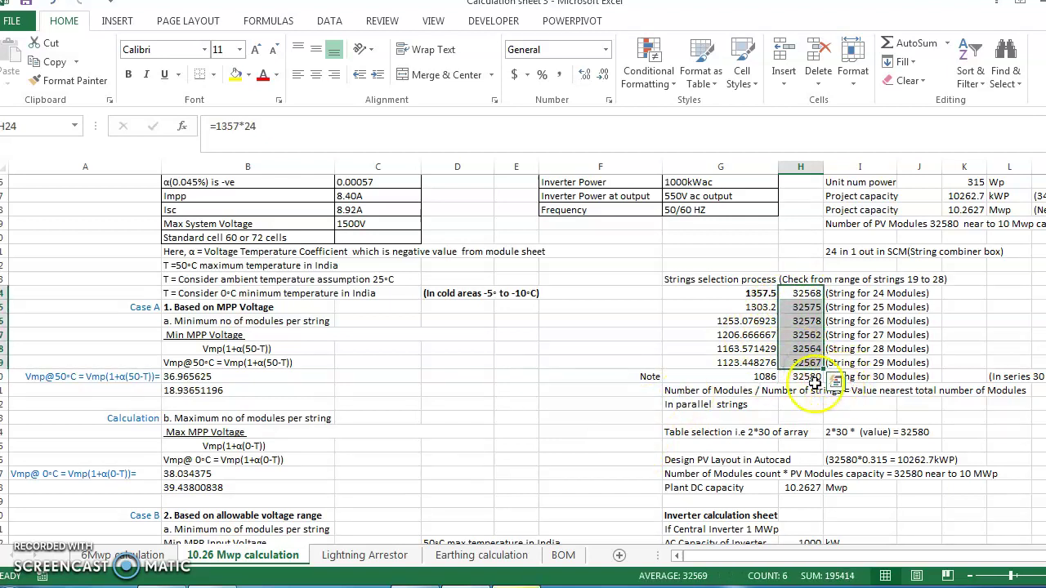
{"action": "left_click", "coordinate": [628, 343]}
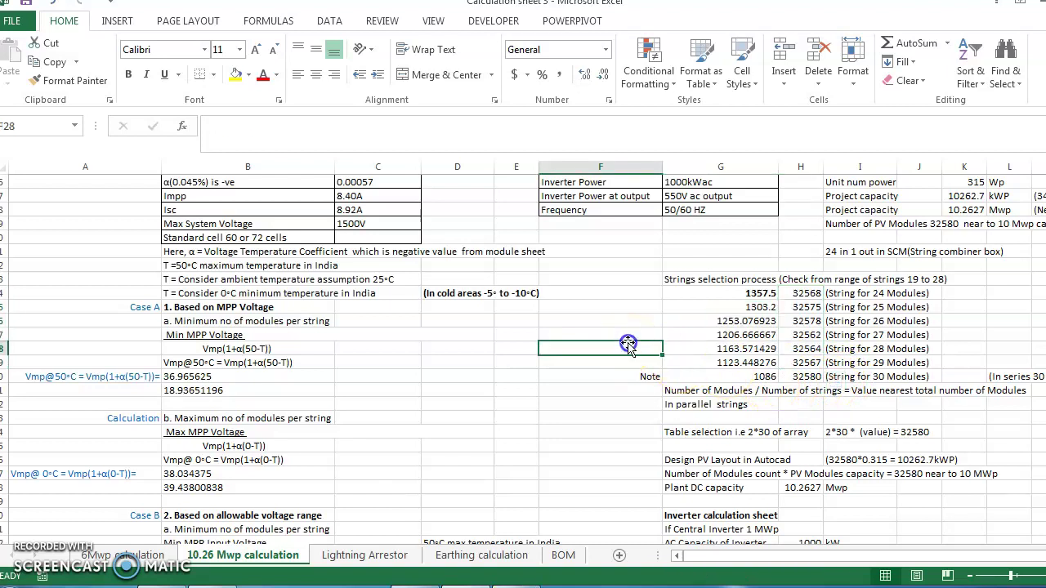
{"action": "left_click", "coordinate": [814, 377]}
{"action": "left_click", "coordinate": [879, 379]}
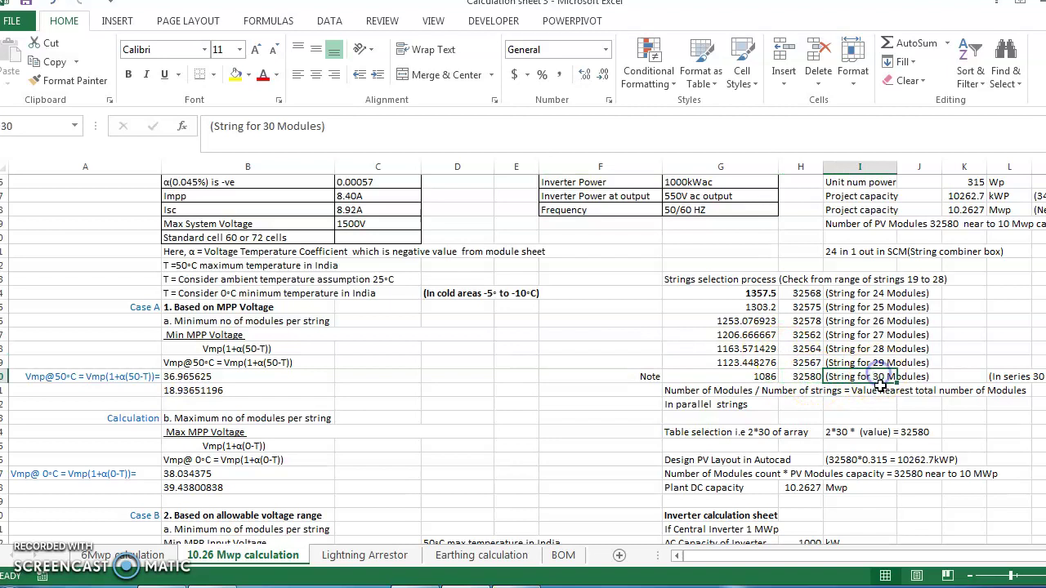
{"action": "left_click", "coordinate": [912, 414]}
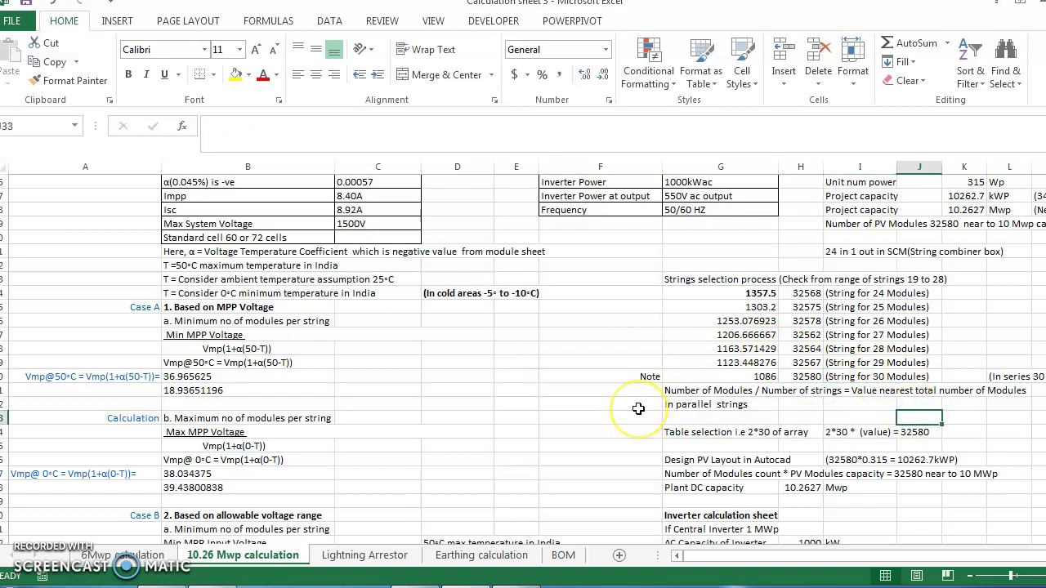
{"action": "left_click", "coordinate": [869, 378]}
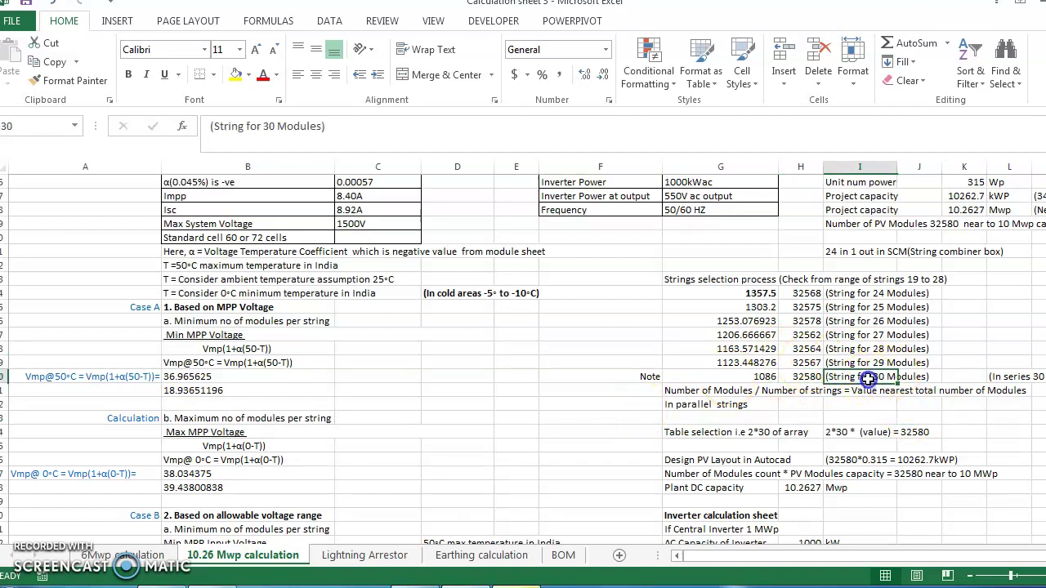
Check the 2*30 table selection and PV layout capacity calculations, and the kWp formula in the project summary.
{"action": "left_click", "coordinate": [841, 433]}
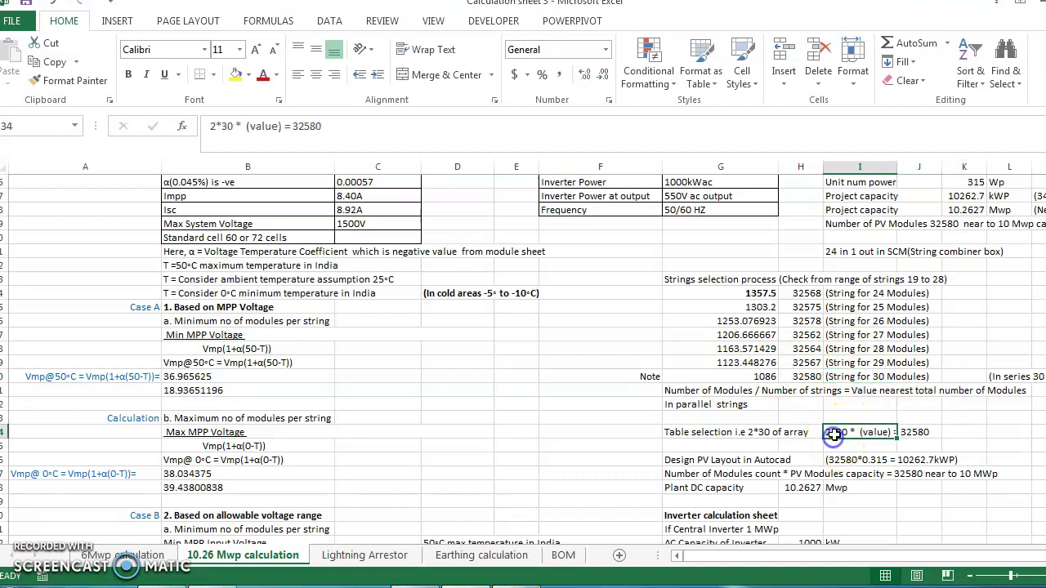
{"action": "left_click", "coordinate": [913, 430]}
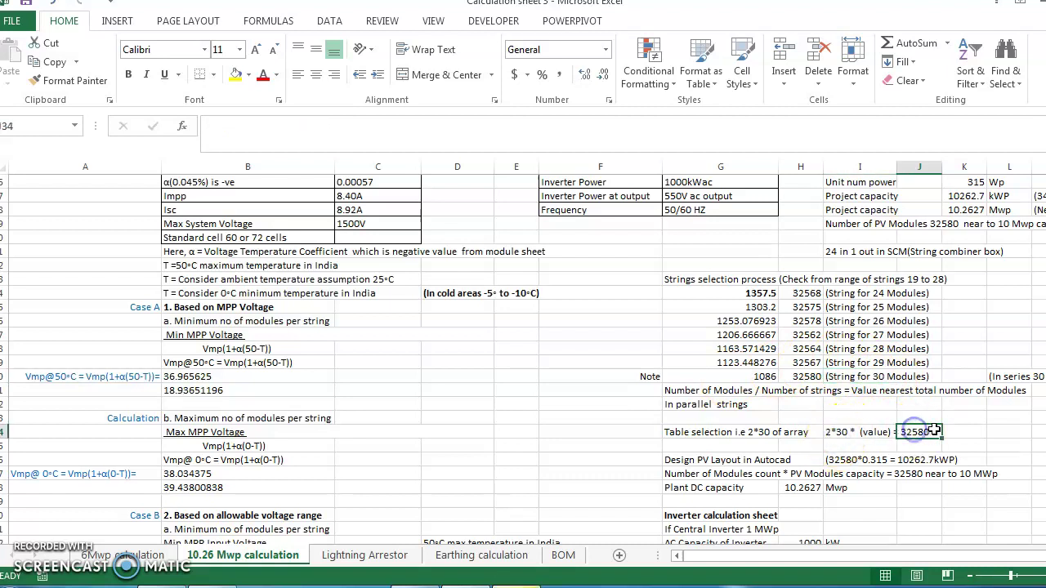
{"action": "left_click", "coordinate": [850, 460]}
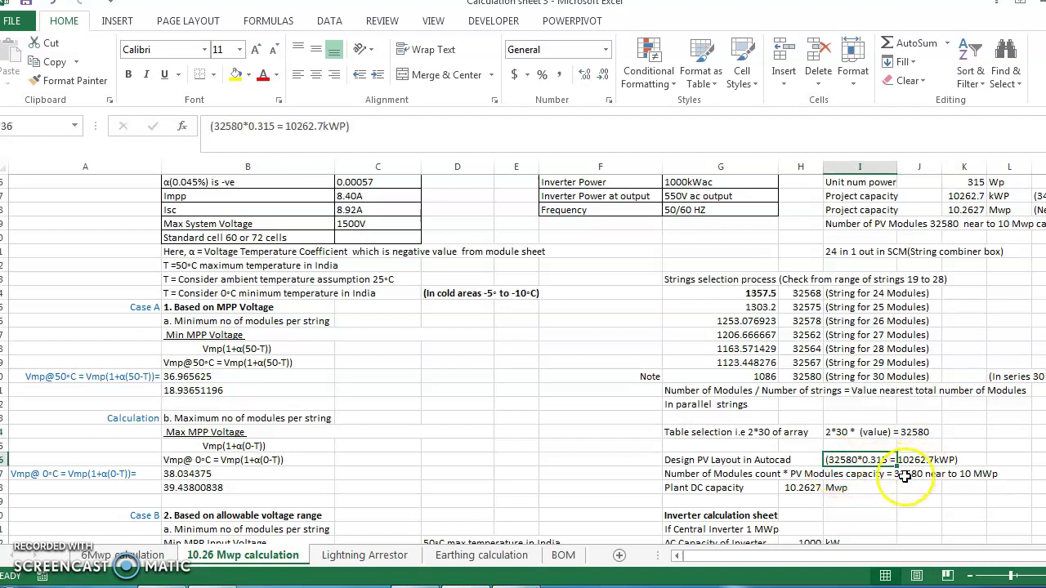
{"action": "scroll", "coordinate": [497, 303], "scroll_direction": "up", "scroll_amount": 5}
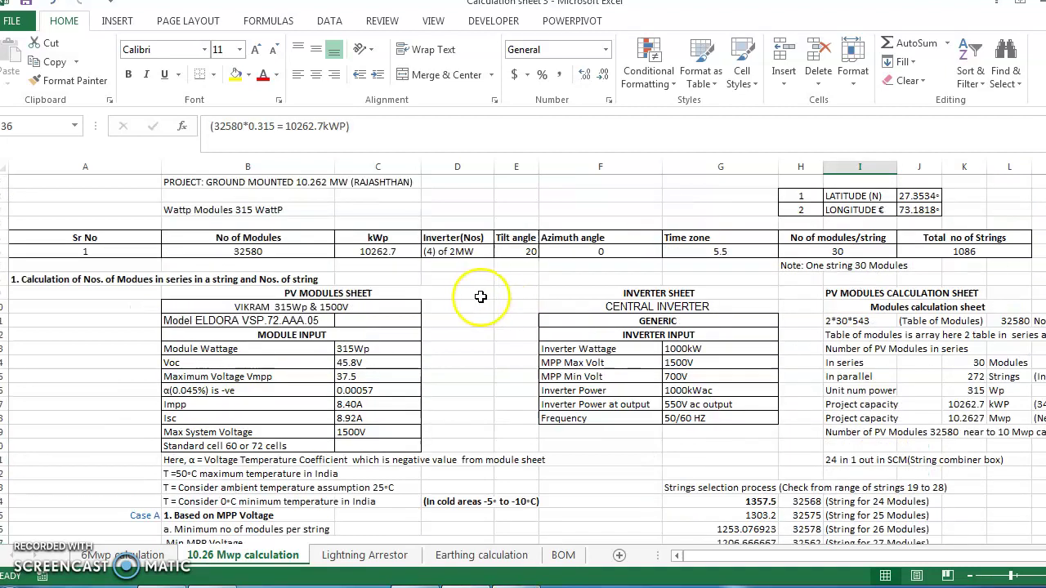
{"action": "left_click", "coordinate": [370, 253]}
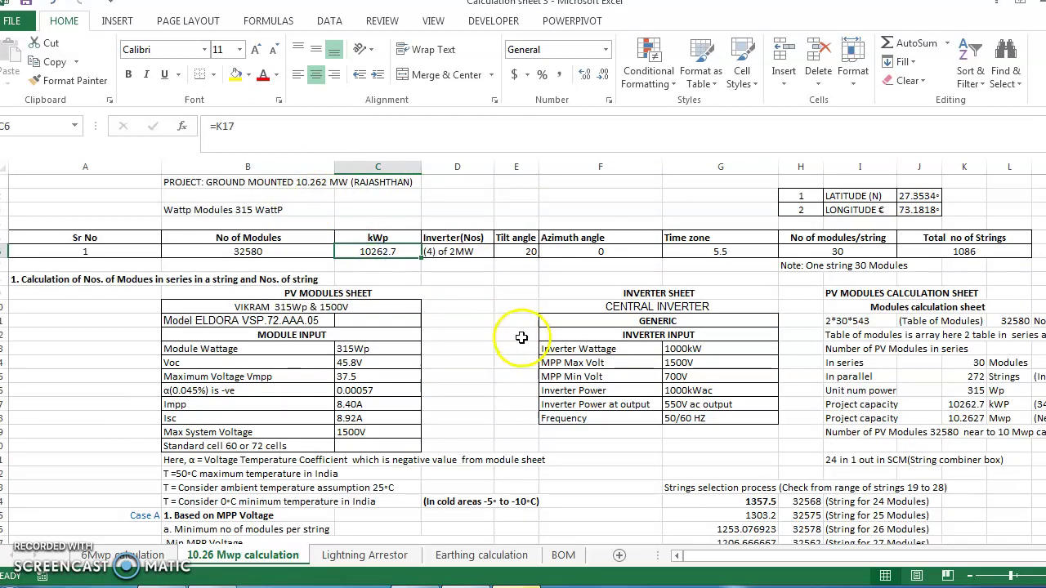
Check the plant DC capacity formula and the inverter calculation's AC capacity, DC/AC capacity, Pnom ratio and inverter room note.
{"action": "scroll", "coordinate": [519, 340], "scroll_direction": "down", "scroll_amount": 5}
{"action": "scroll", "coordinate": [518, 340], "scroll_direction": "down", "scroll_amount": 3}
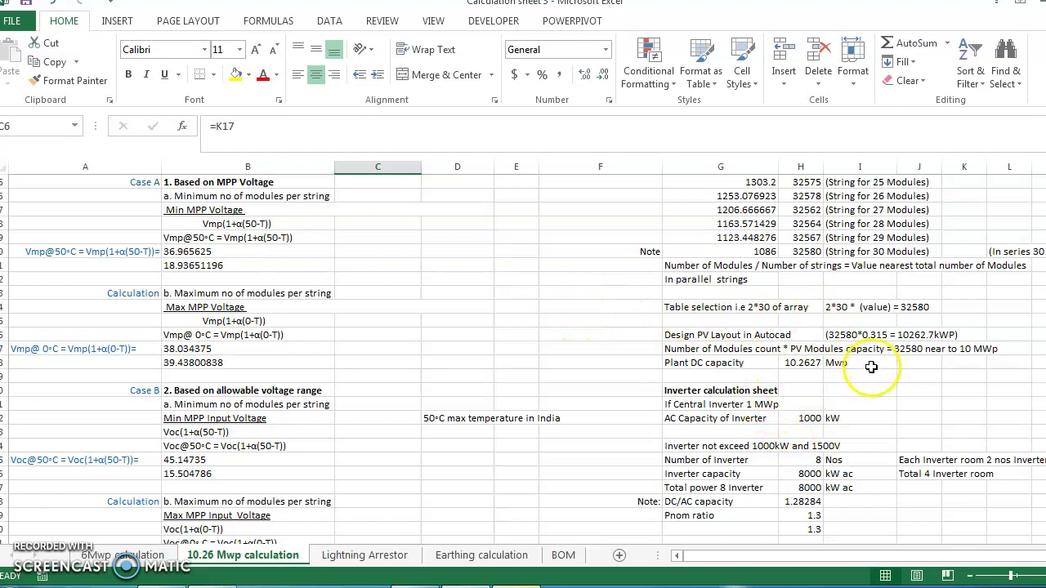
{"action": "left_click", "coordinate": [798, 363]}
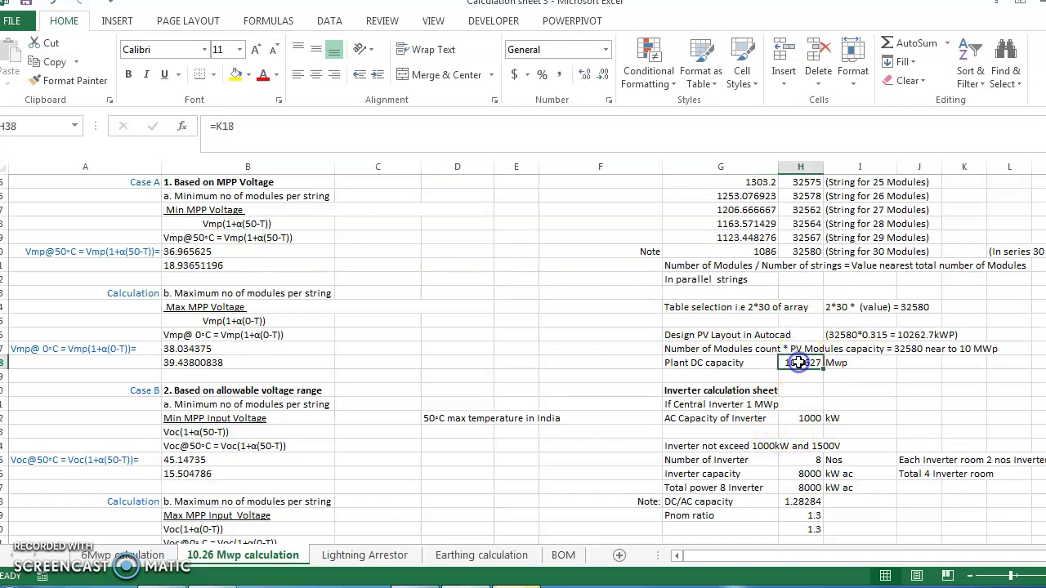
{"action": "left_click", "coordinate": [806, 418]}
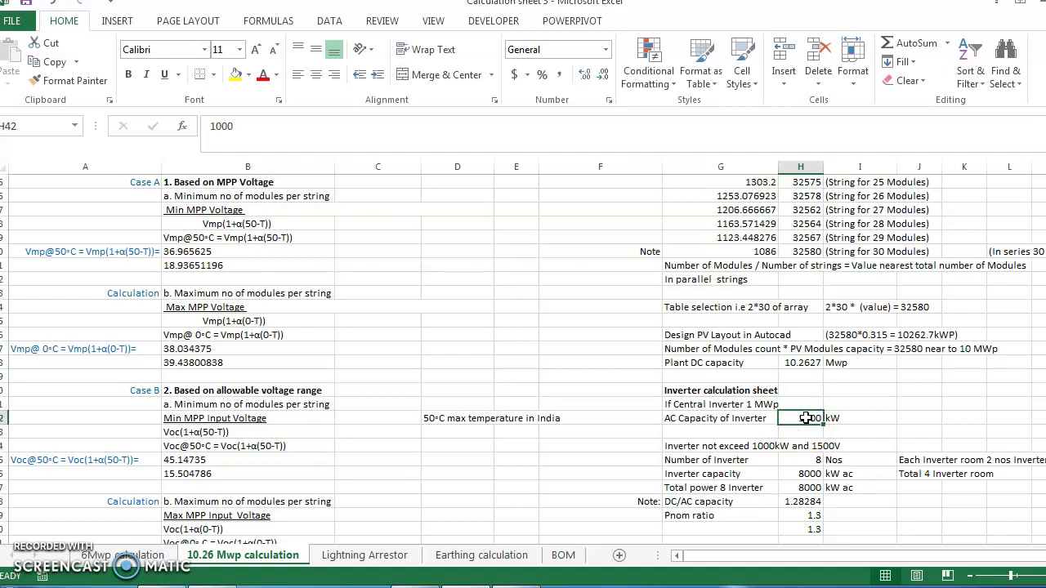
{"action": "left_click", "coordinate": [802, 500]}
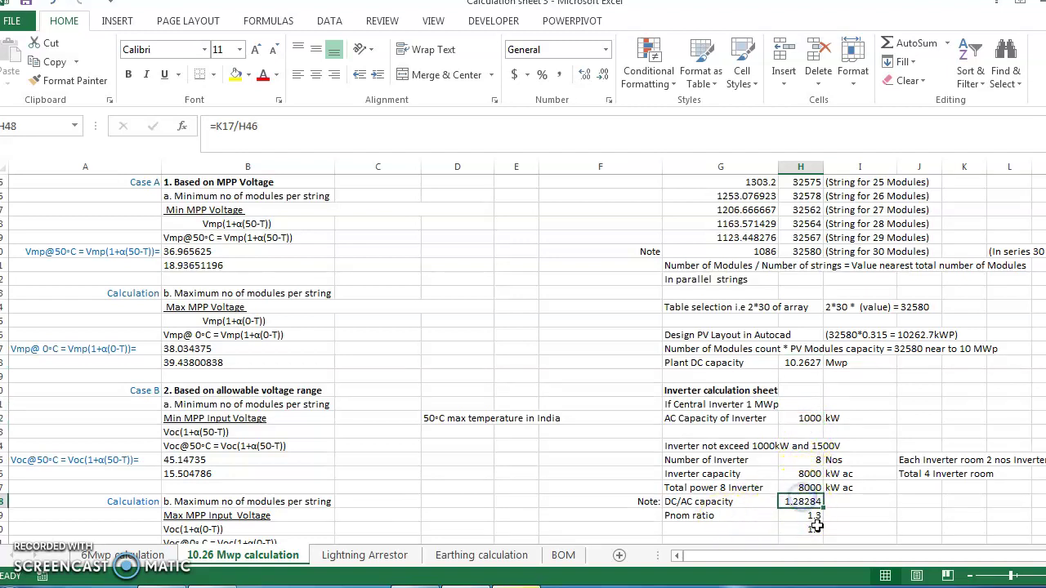
{"action": "left_click", "coordinate": [812, 528]}
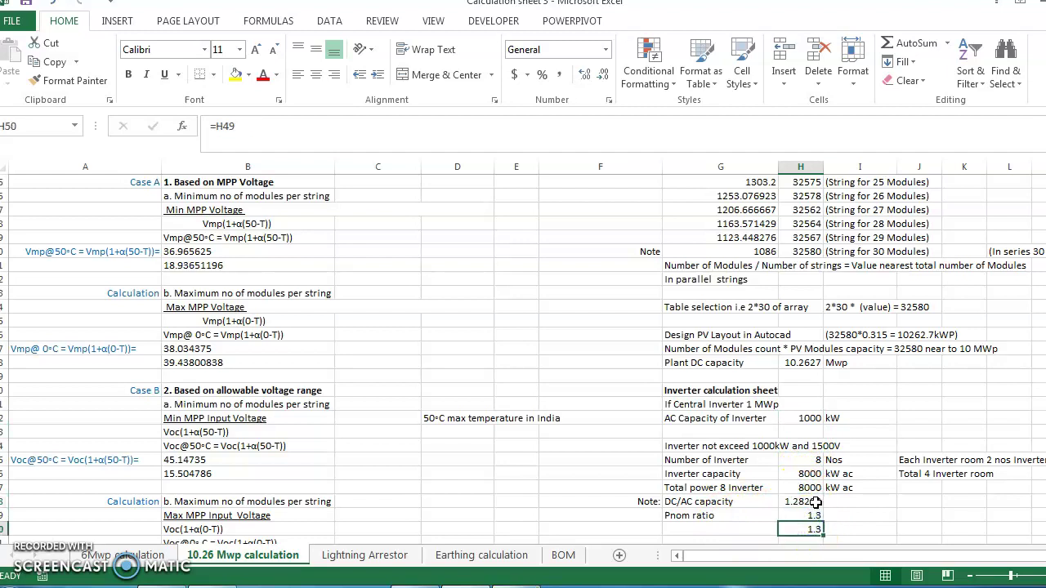
{"action": "left_click", "coordinate": [923, 472]}
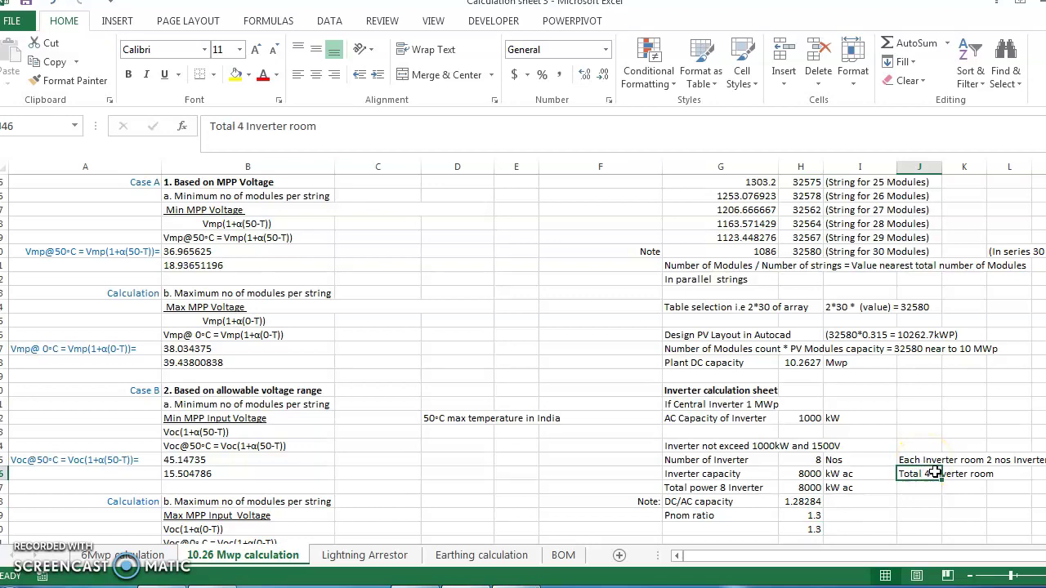
Switch to the 10 MW DC String layout drawing in AutoCAD and keep the 325 Wp Module layer current.
{"action": "scroll", "coordinate": [945, 397], "scroll_direction": "down", "scroll_amount": 8}
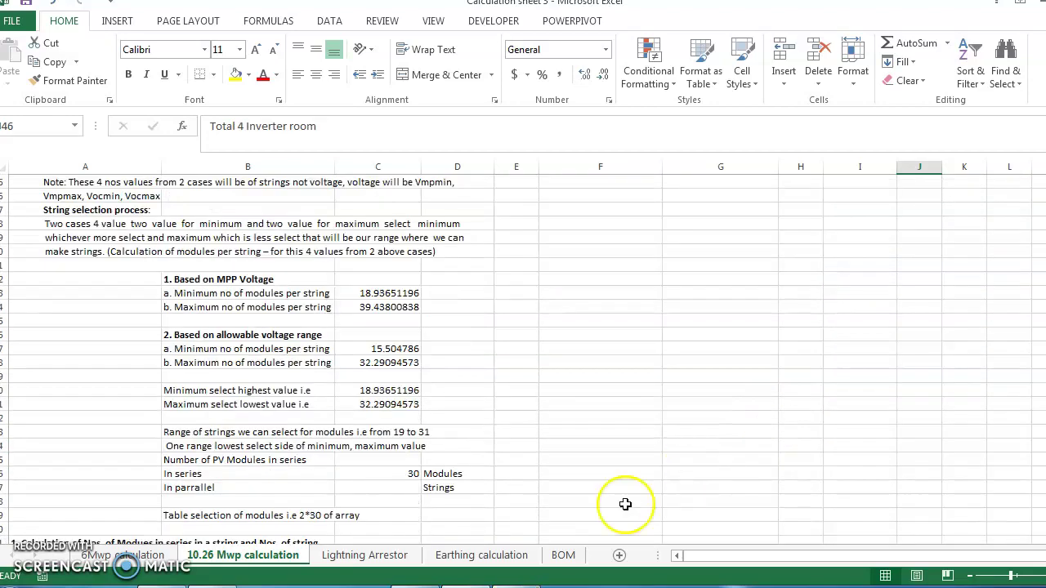
{"action": "left_click", "coordinate": [516, 587]}
{"action": "scroll", "coordinate": [483, 212], "scroll_direction": "up", "scroll_amount": 2}
{"action": "scroll", "coordinate": [483, 213], "scroll_direction": "up", "scroll_amount": 2}
{"action": "scroll", "coordinate": [314, 310], "scroll_direction": "down", "scroll_amount": 3}
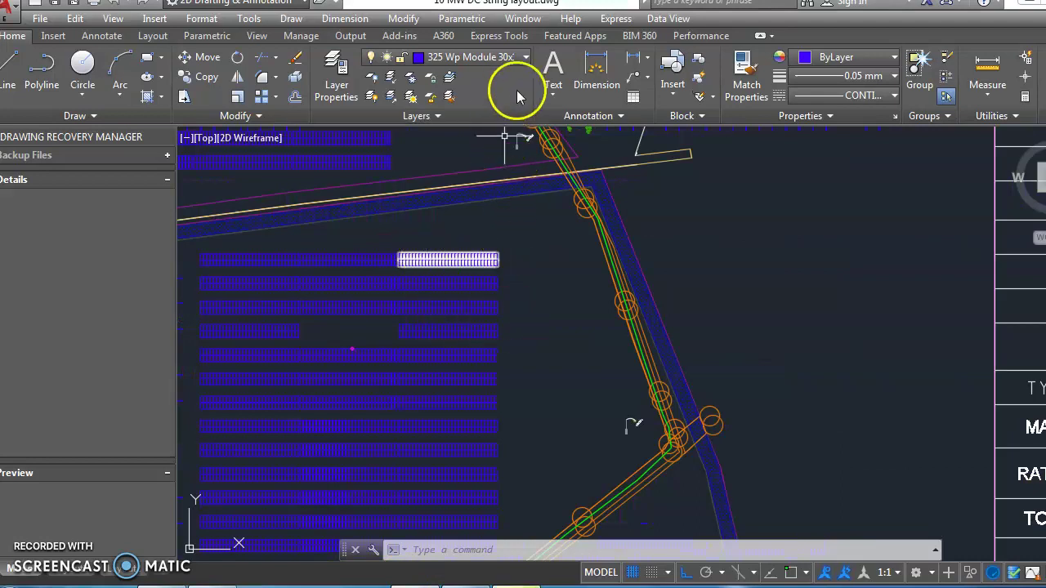
{"action": "left_click", "coordinate": [525, 57]}
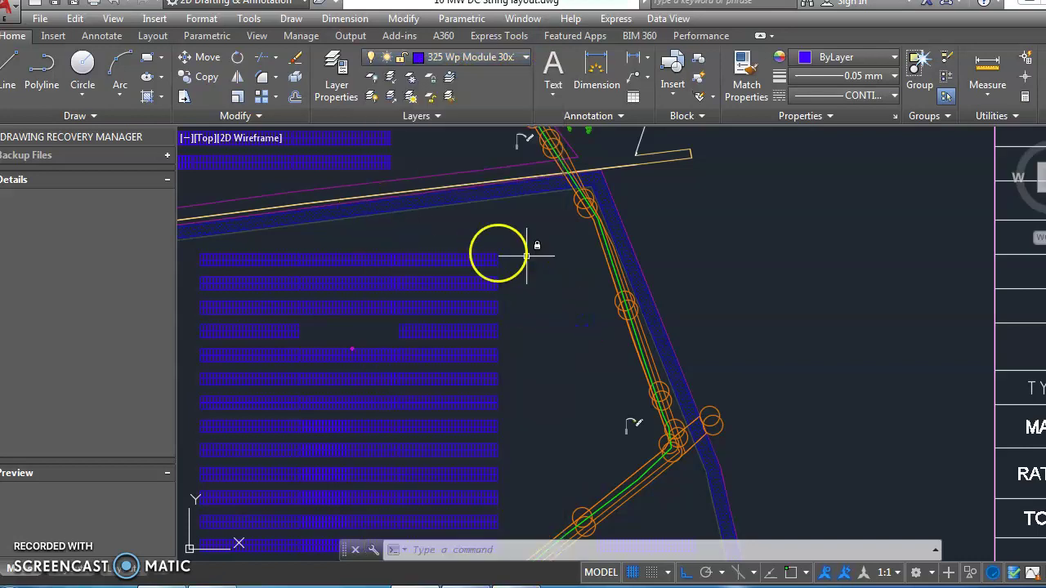
Try drawing a module rectangle beside the table rows with 1.956 as the other-corner entry, and erase it.
{"action": "type", "text": "rec"}
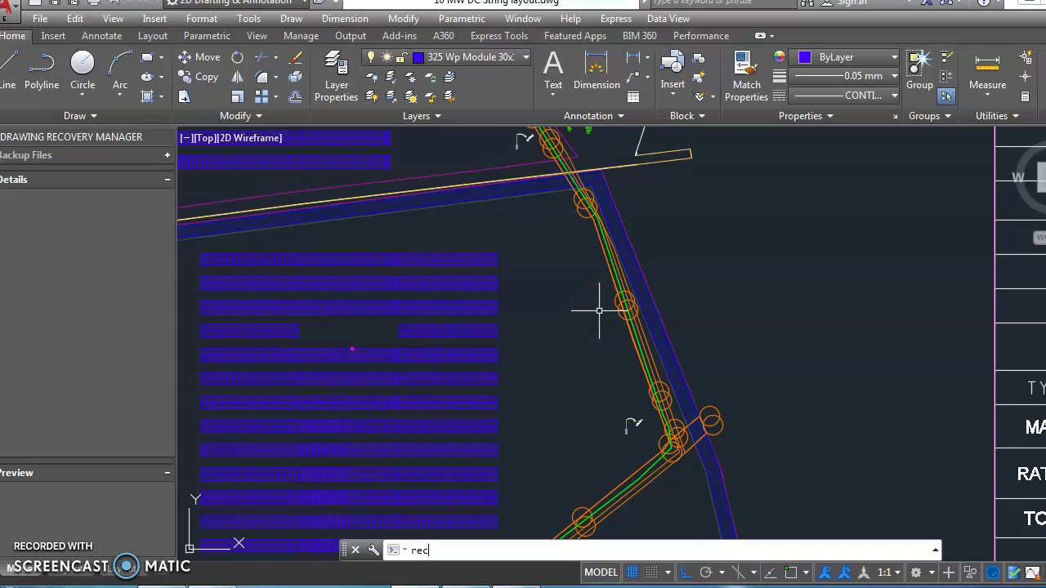
{"action": "key", "text": "Return"}
{"action": "scroll", "coordinate": [536, 373], "scroll_direction": "up", "scroll_amount": 3}
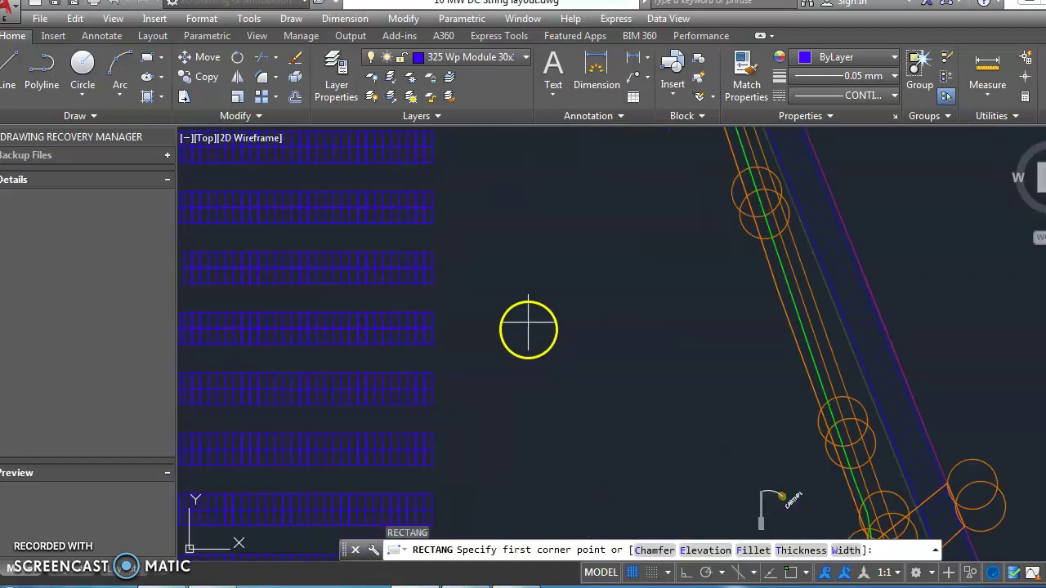
{"action": "left_click", "coordinate": [483, 249]}
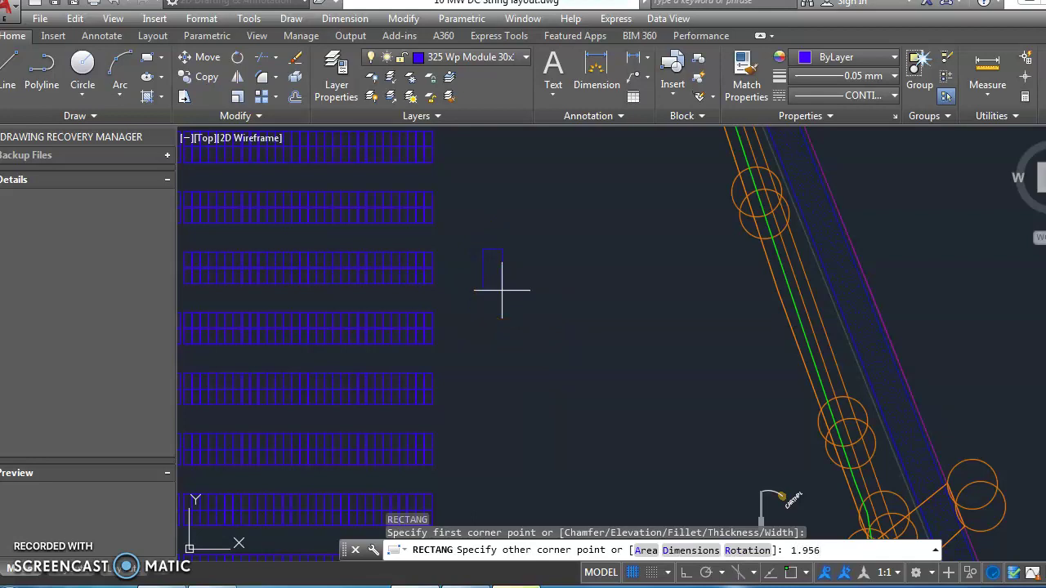
{"action": "type", "text": "1.956"}
{"action": "key", "text": "Return"}
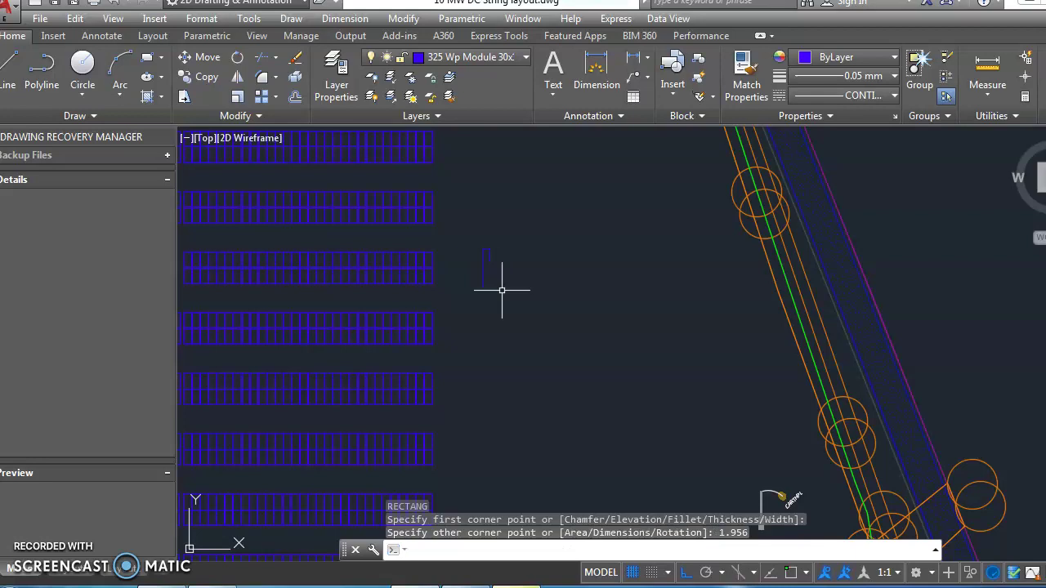
{"action": "scroll", "coordinate": [486, 252], "scroll_direction": "up", "scroll_amount": 4}
{"action": "scroll", "coordinate": [484, 245], "scroll_direction": "up", "scroll_amount": 3}
{"action": "left_click", "coordinate": [465, 258]}
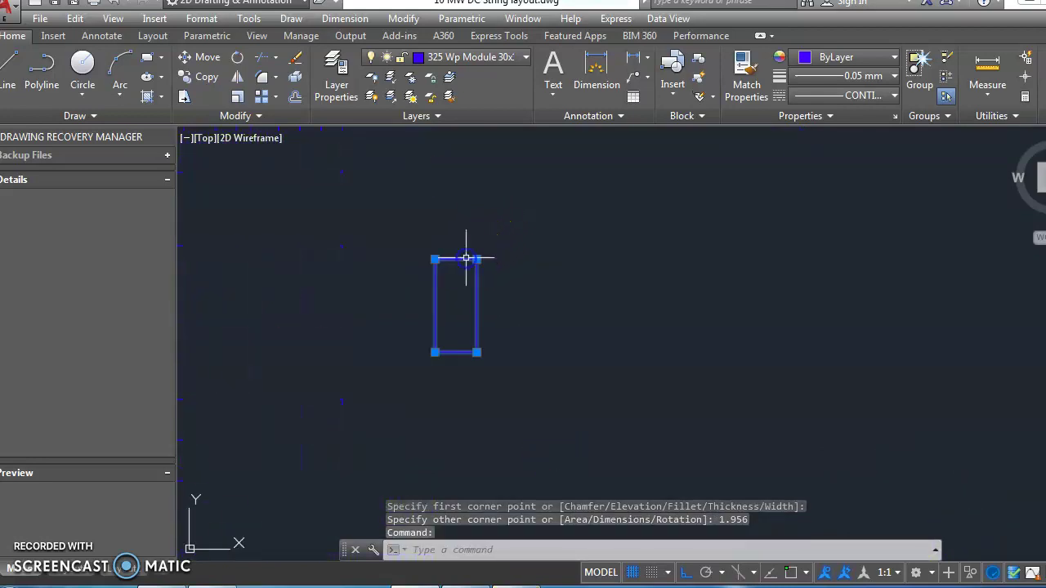
{"action": "scroll", "coordinate": [478, 290], "scroll_direction": "down", "scroll_amount": 4}
{"action": "key", "text": "Delete"}
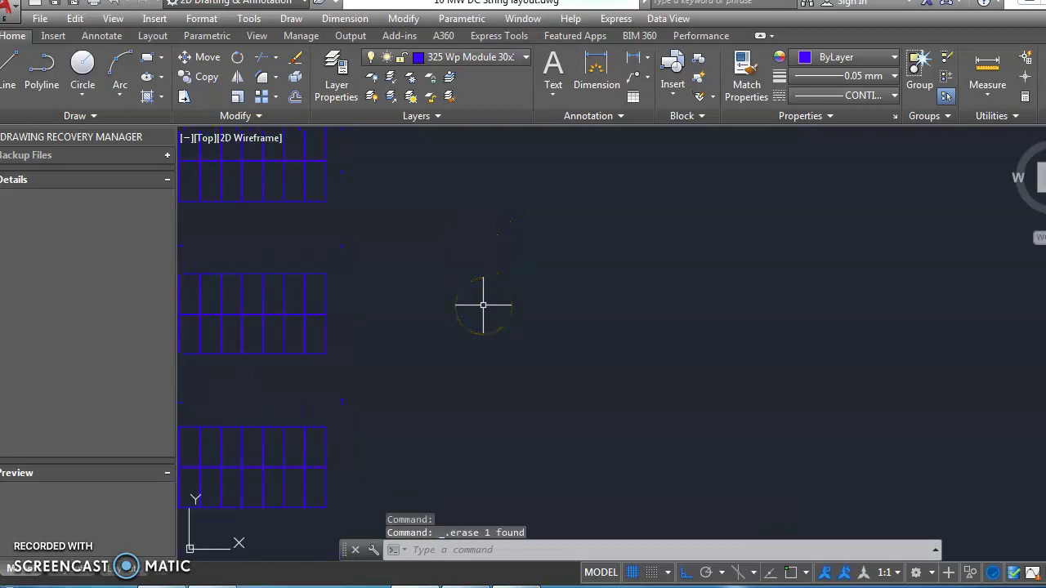
Draw a PV module rectangle by dimensions, 1.956 long and 0.992 wide, in the empty area beside the module rows.
{"action": "type", "text": "rec"}
{"action": "key", "text": "Return"}
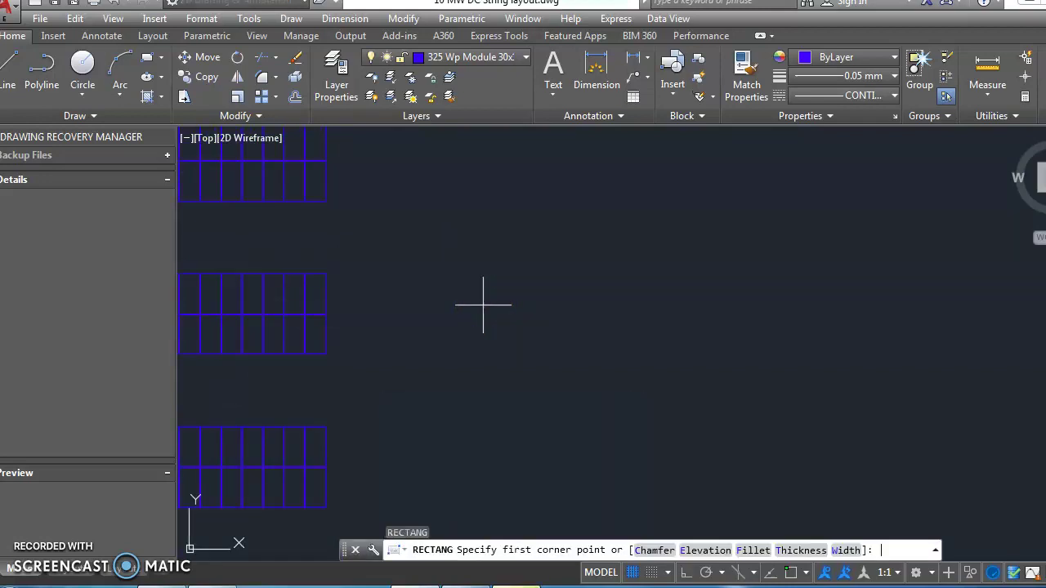
{"action": "left_click", "coordinate": [501, 244]}
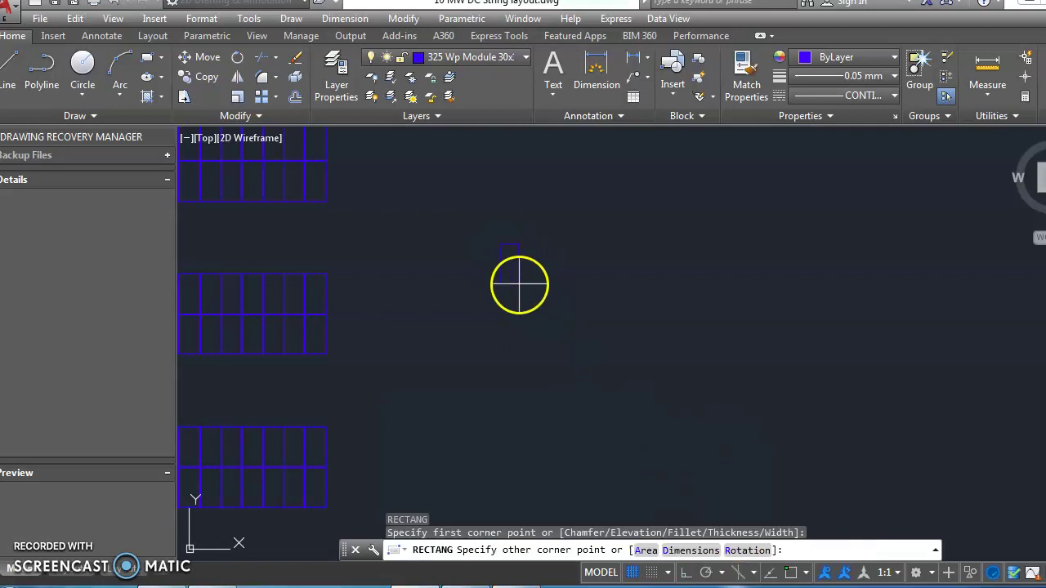
{"action": "left_click", "coordinate": [693, 550]}
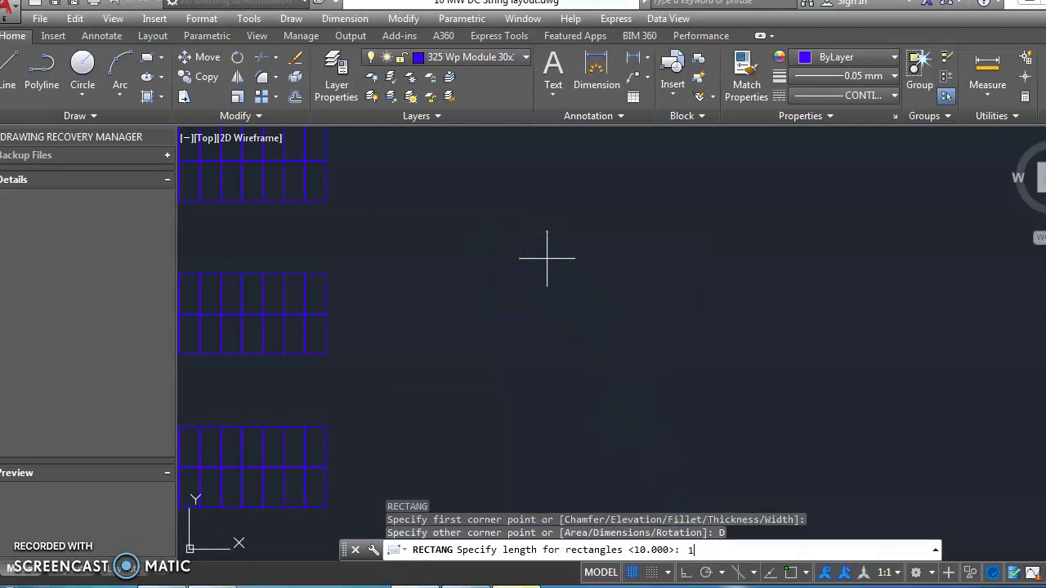
{"action": "type", "text": "1.956"}
{"action": "key", "text": "Return"}
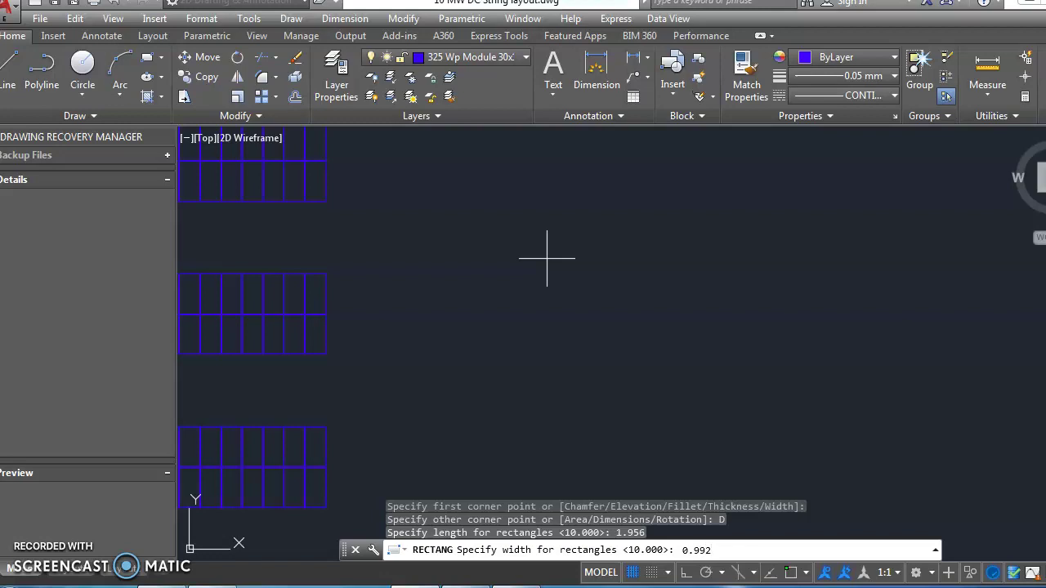
{"action": "key", "text": "Return"}
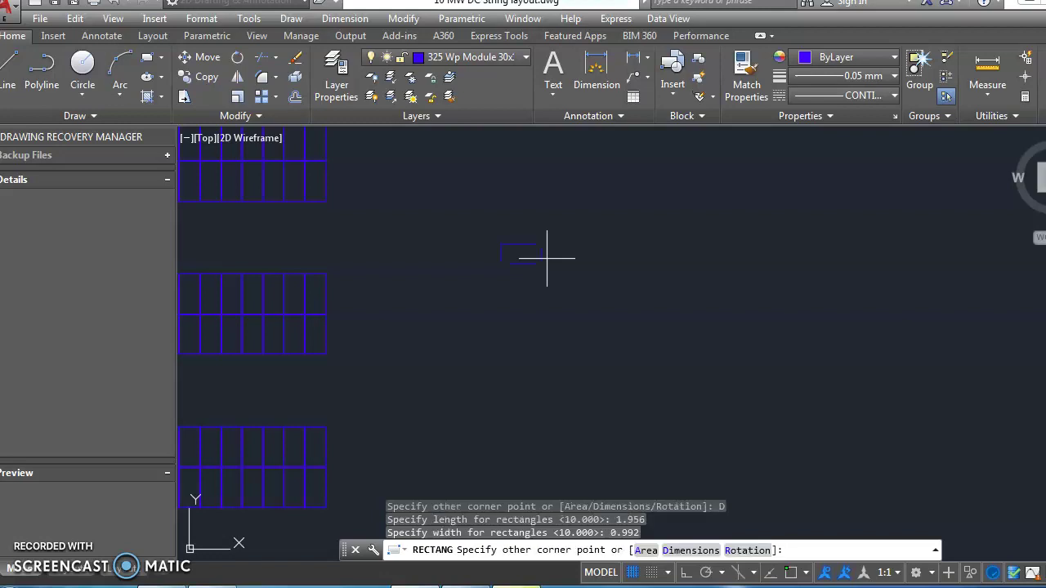
{"action": "left_click", "coordinate": [531, 219]}
{"action": "scroll", "coordinate": [511, 203], "scroll_direction": "up", "scroll_amount": 3}
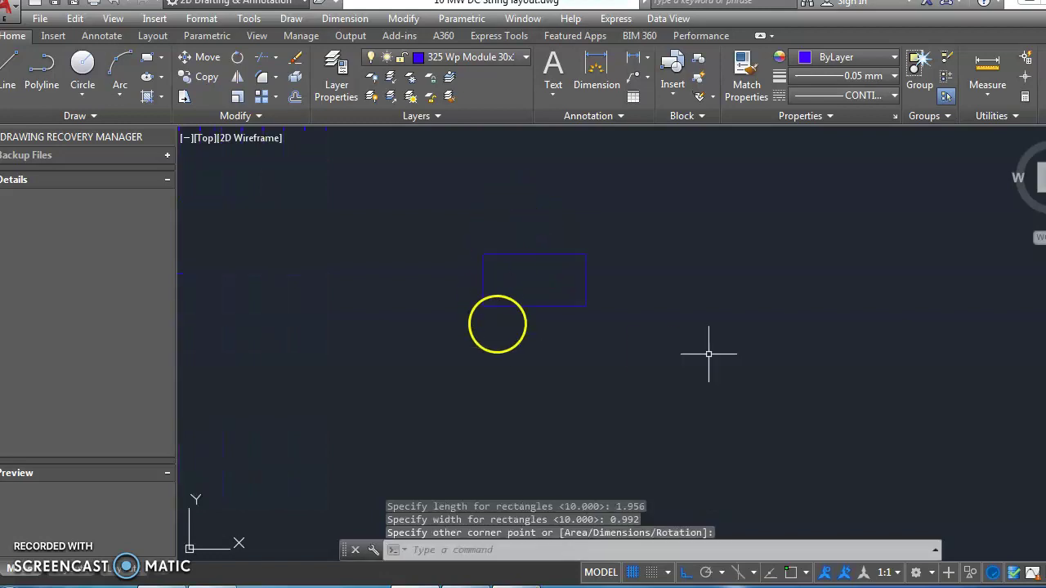
Rotate the new module rectangle about its lower-right corner so it stands upright in portrait orientation.
{"action": "type", "text": "r"}
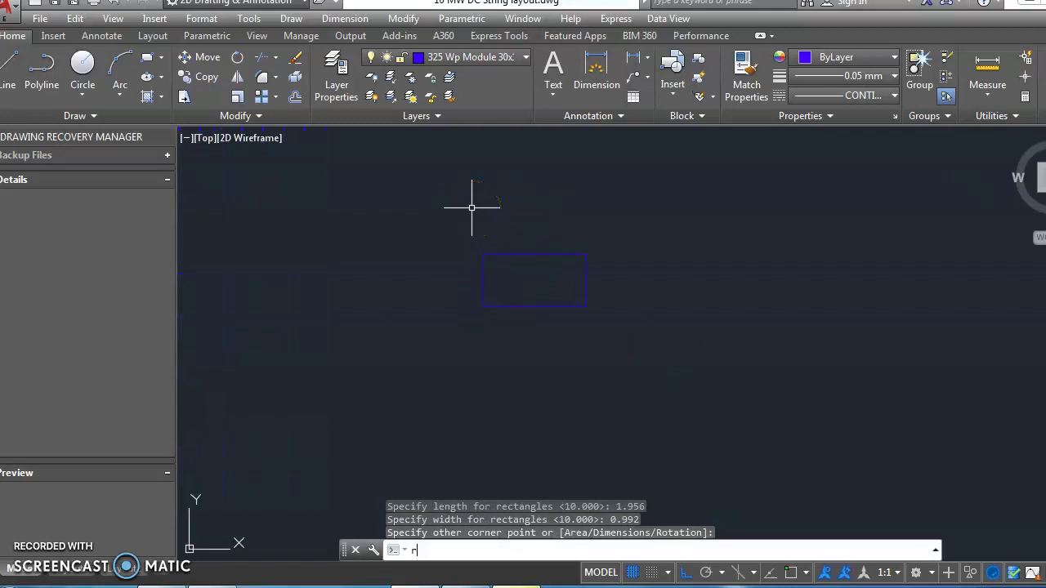
{"action": "type", "text": "otate"}
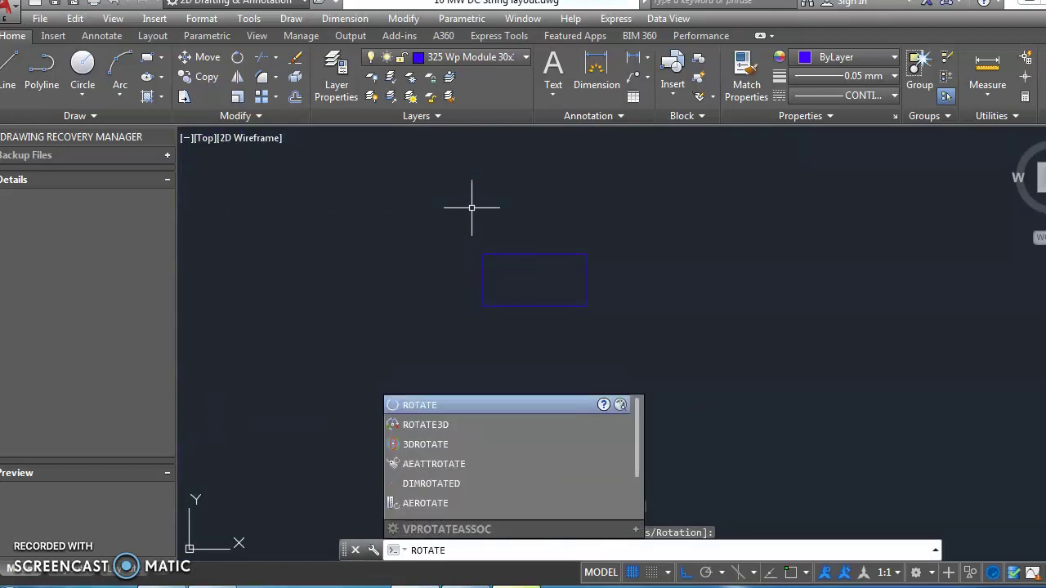
{"action": "key", "text": "Return"}
{"action": "left_click", "coordinate": [504, 254]}
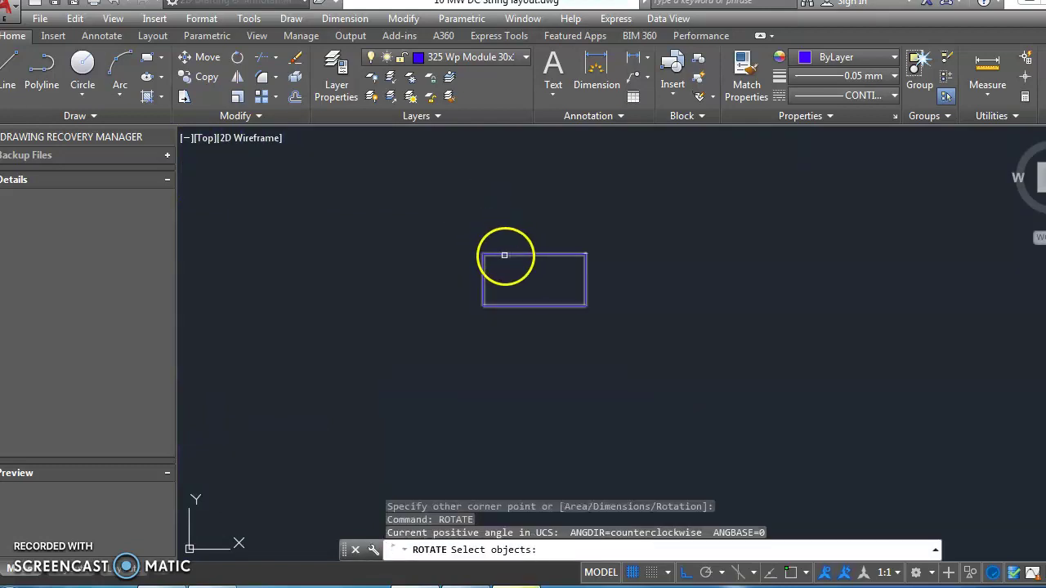
{"action": "key", "text": "Return"}
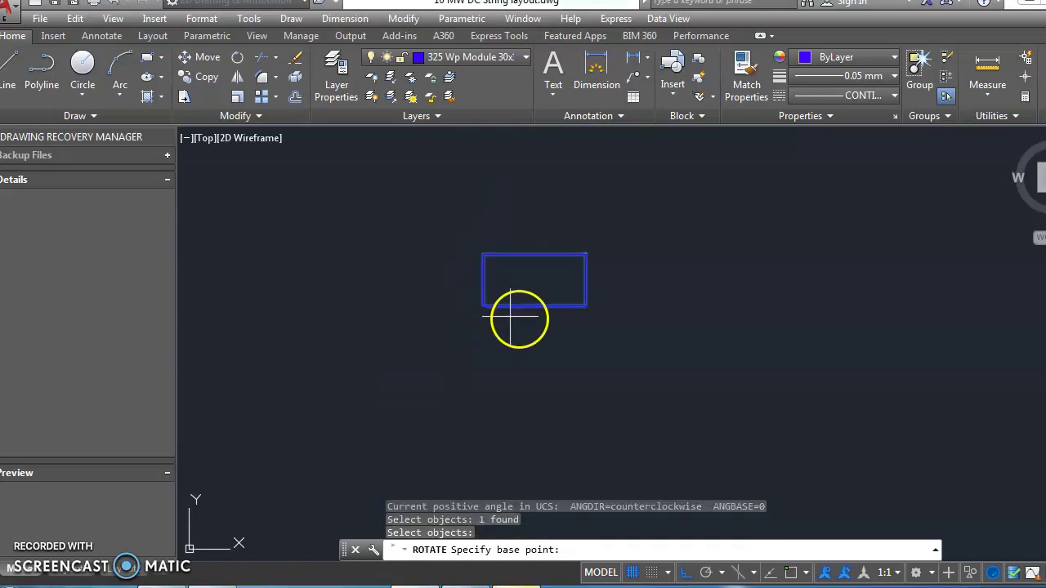
{"action": "left_click", "coordinate": [585, 304]}
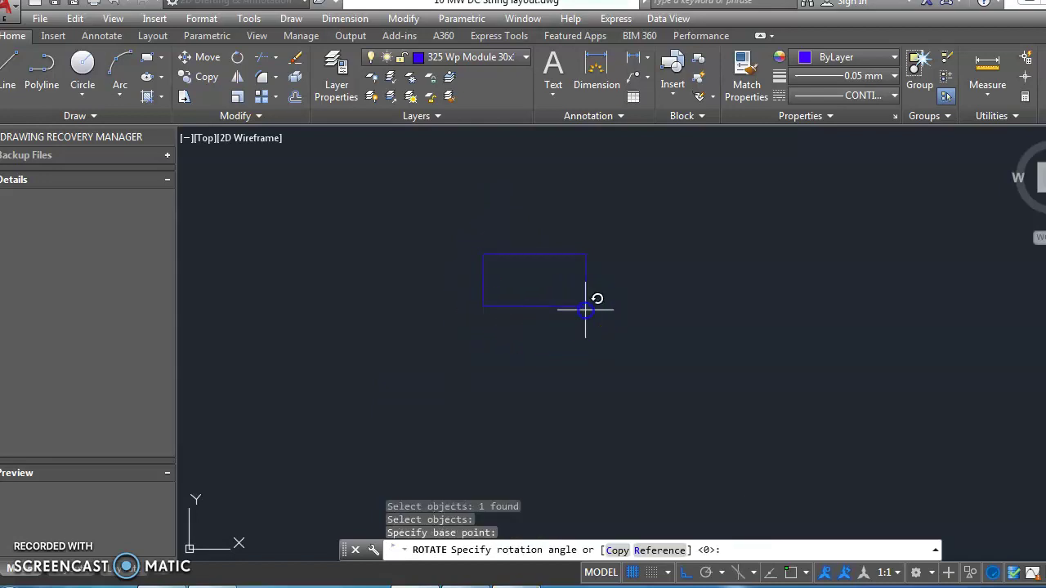
{"action": "left_click", "coordinate": [388, 307]}
Compare the rotated module with the existing module tables across the layout.
{"action": "scroll", "coordinate": [386, 310], "scroll_direction": "down", "scroll_amount": 2}
{"action": "scroll", "coordinate": [466, 290], "scroll_direction": "up", "scroll_amount": 4}
{"action": "scroll", "coordinate": [500, 284], "scroll_direction": "down", "scroll_amount": 8}
{"action": "scroll", "coordinate": [496, 300], "scroll_direction": "down", "scroll_amount": 4}
{"action": "scroll", "coordinate": [479, 299], "scroll_direction": "up", "scroll_amount": 4}
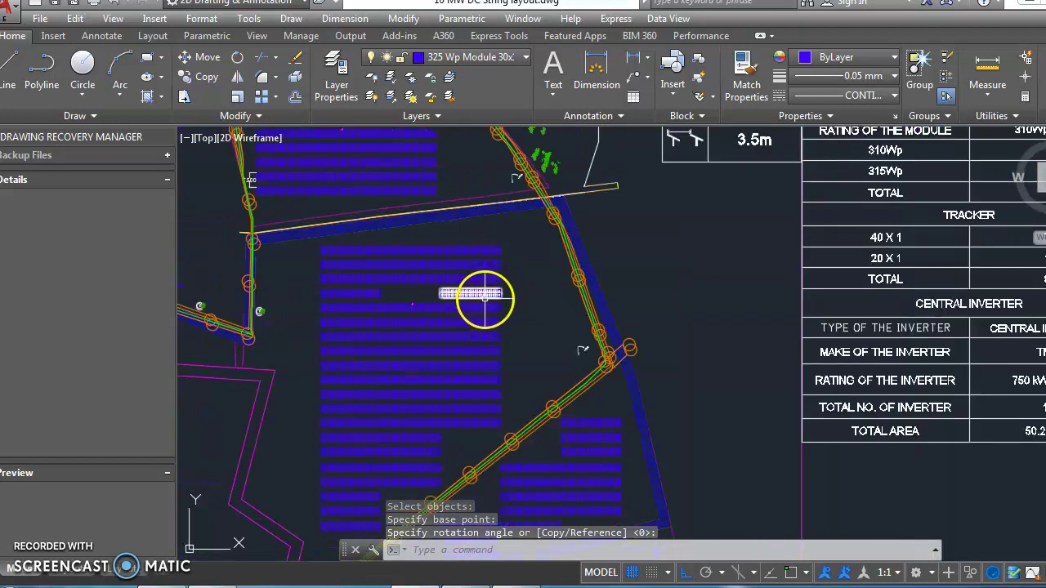
{"action": "left_click", "coordinate": [478, 296]}
{"action": "scroll", "coordinate": [532, 285], "scroll_direction": "up", "scroll_amount": 6}
{"action": "key", "text": "Escape"}
{"action": "scroll", "coordinate": [523, 282], "scroll_direction": "up", "scroll_amount": 4}
{"action": "scroll", "coordinate": [376, 327], "scroll_direction": "down", "scroll_amount": 4}
{"action": "scroll", "coordinate": [398, 330], "scroll_direction": "down", "scroll_amount": 3}
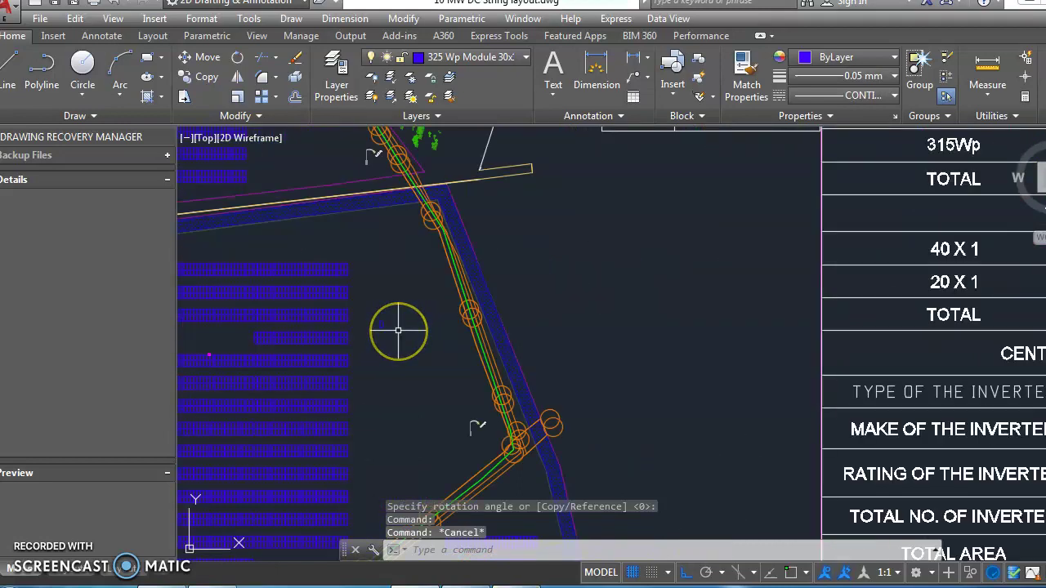
{"action": "scroll", "coordinate": [398, 330], "scroll_direction": "down", "scroll_amount": 3}
Copy the upright module horizontally as an array of 29 items with a spacing of 1.032.
{"action": "scroll", "coordinate": [399, 334], "scroll_direction": "up", "scroll_amount": 10}
{"action": "scroll", "coordinate": [363, 325], "scroll_direction": "up", "scroll_amount": 4}
{"action": "left_click", "coordinate": [343, 307]}
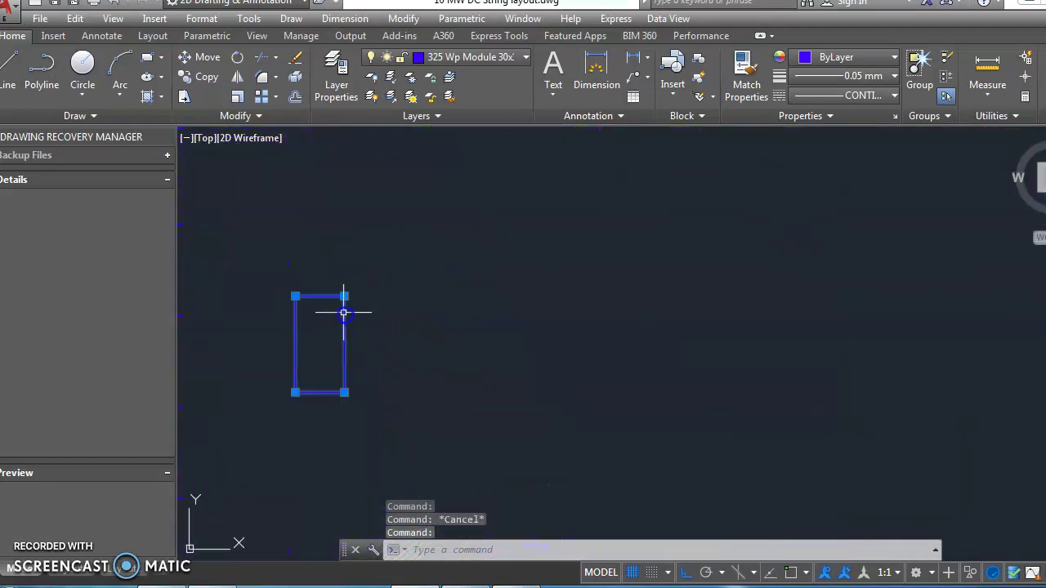
{"action": "left_click", "coordinate": [204, 85]}
{"action": "left_click", "coordinate": [275, 263]}
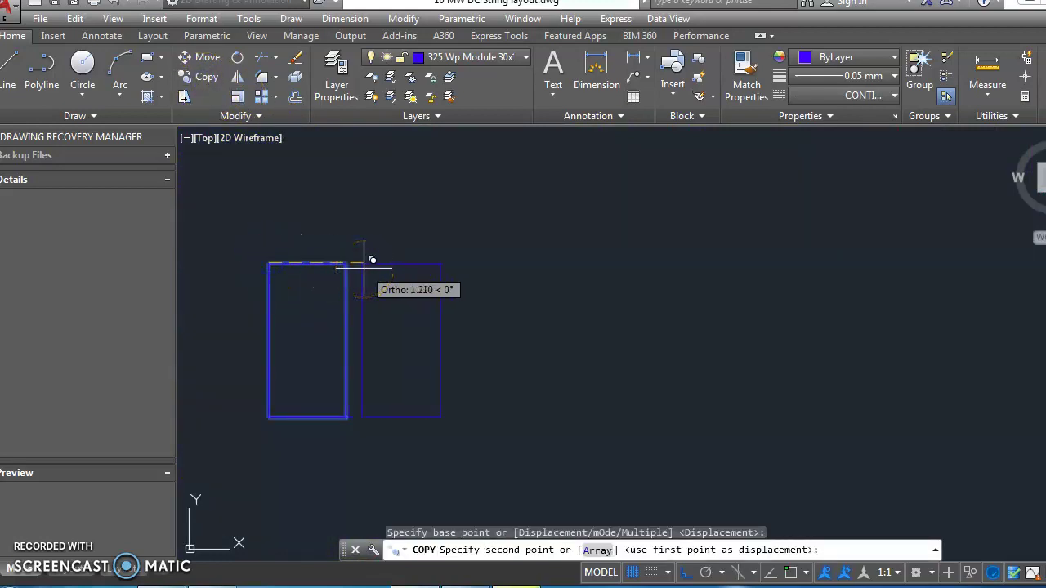
{"action": "type", "text": "ar"}
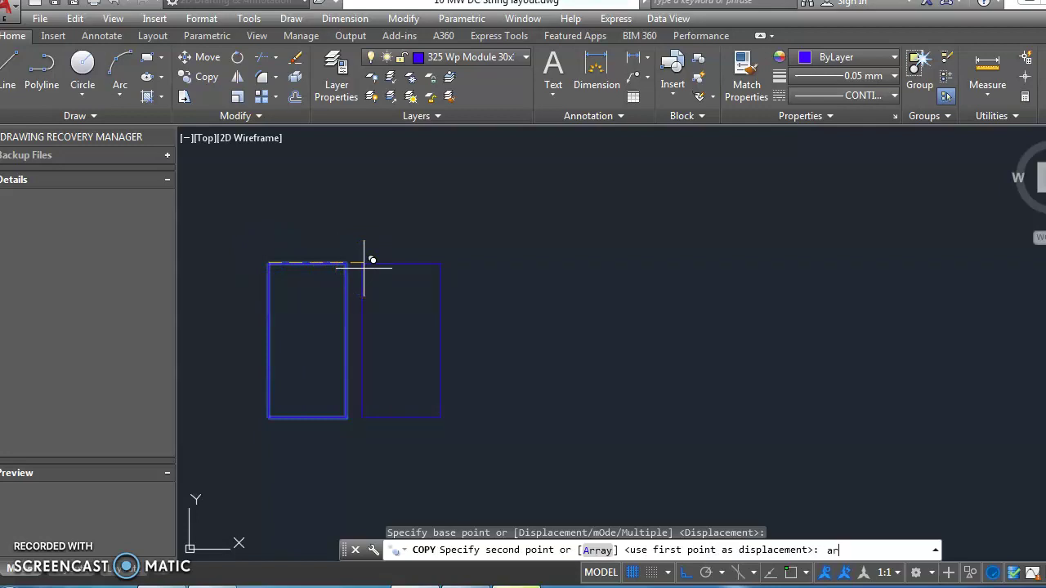
{"action": "key", "text": "Return"}
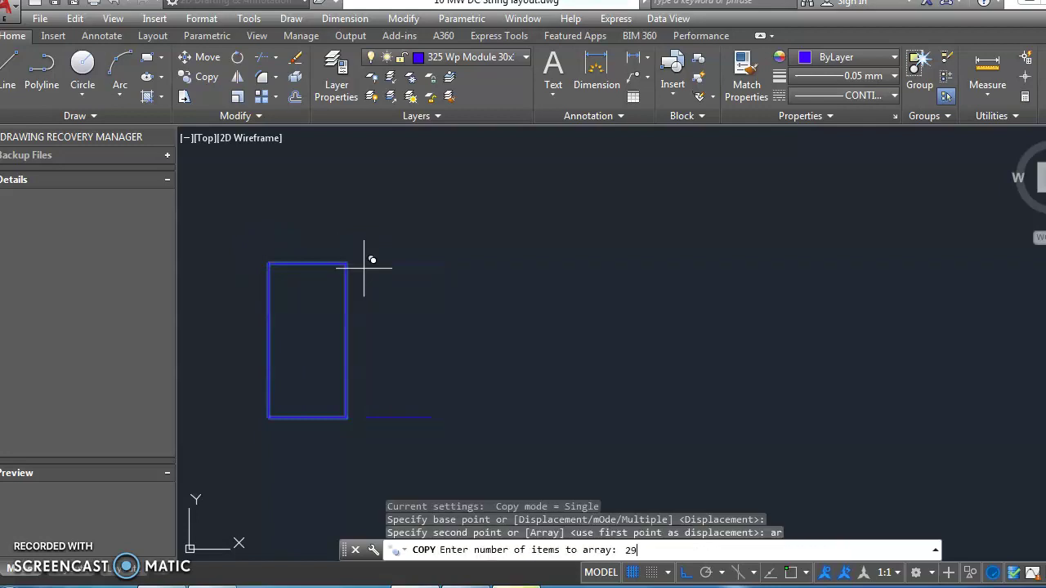
{"action": "key", "text": "Return"}
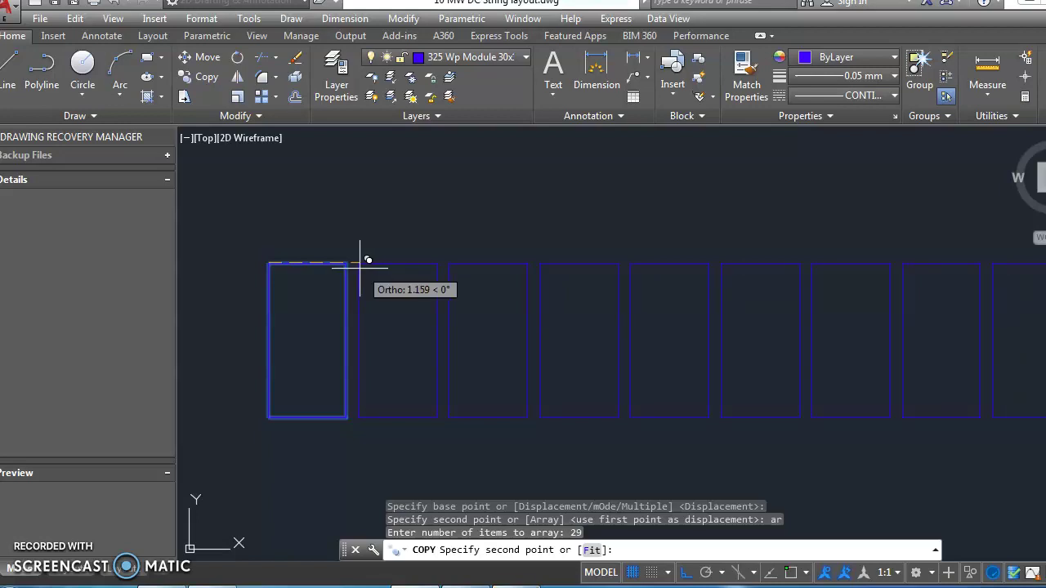
{"action": "type", "text": "1."}
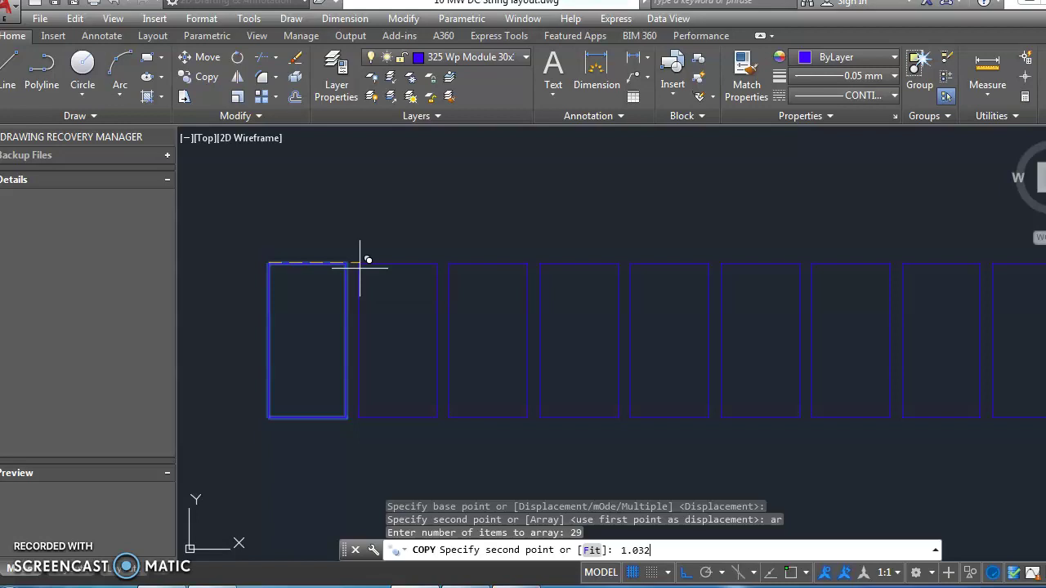
{"action": "type", "text": "032"}
{"action": "key", "text": "Return"}
{"action": "scroll", "coordinate": [360, 268], "scroll_direction": "down", "scroll_amount": 6}
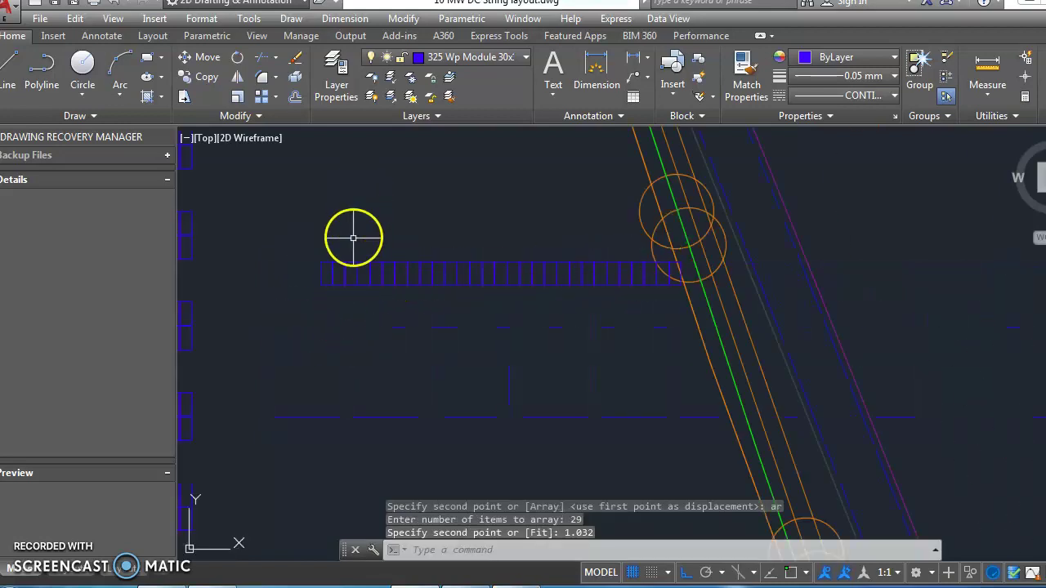
Select all modules of the new row, including the last one at its right end, and start copying them.
{"action": "scroll", "coordinate": [352, 237], "scroll_direction": "up", "scroll_amount": 4}
{"action": "scroll", "coordinate": [231, 279], "scroll_direction": "down", "scroll_amount": 2}
{"action": "mouse_move", "coordinate": [221, 280]}
{"action": "left_mouse_down"}
{"action": "mouse_move", "coordinate": [681, 411]}
{"action": "mouse_move", "coordinate": [782, 262]}
{"action": "mouse_move", "coordinate": [794, 324]}
{"action": "left_mouse_up"}
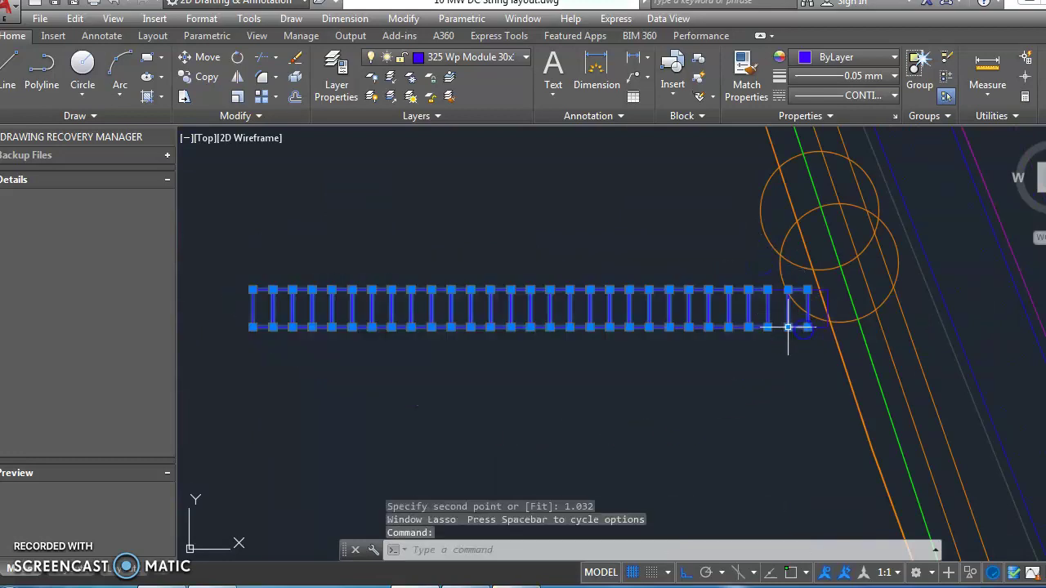
{"action": "left_click", "coordinate": [786, 327]}
{"action": "left_click", "coordinate": [827, 291]}
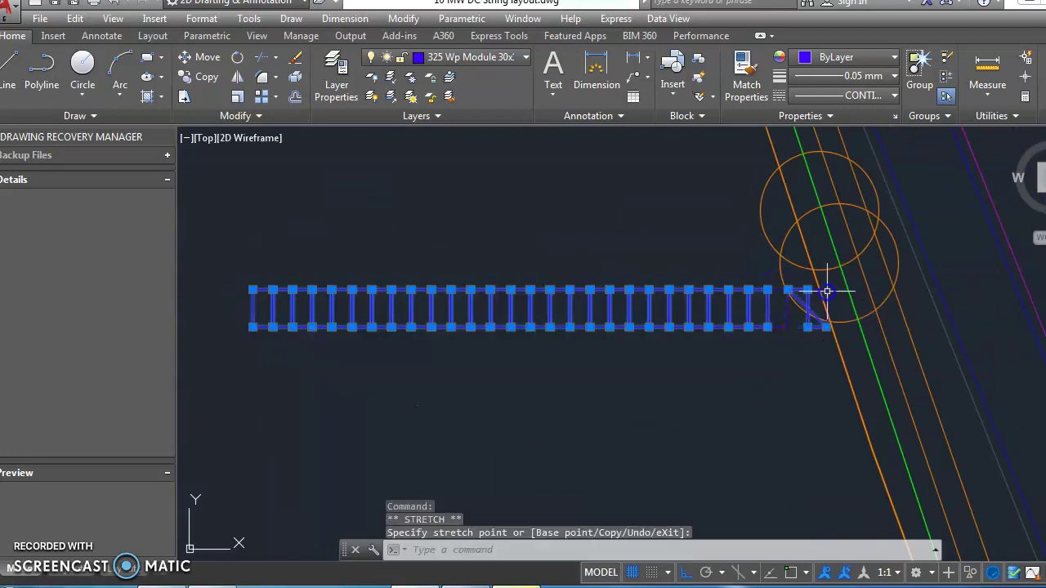
{"action": "left_click", "coordinate": [779, 325]}
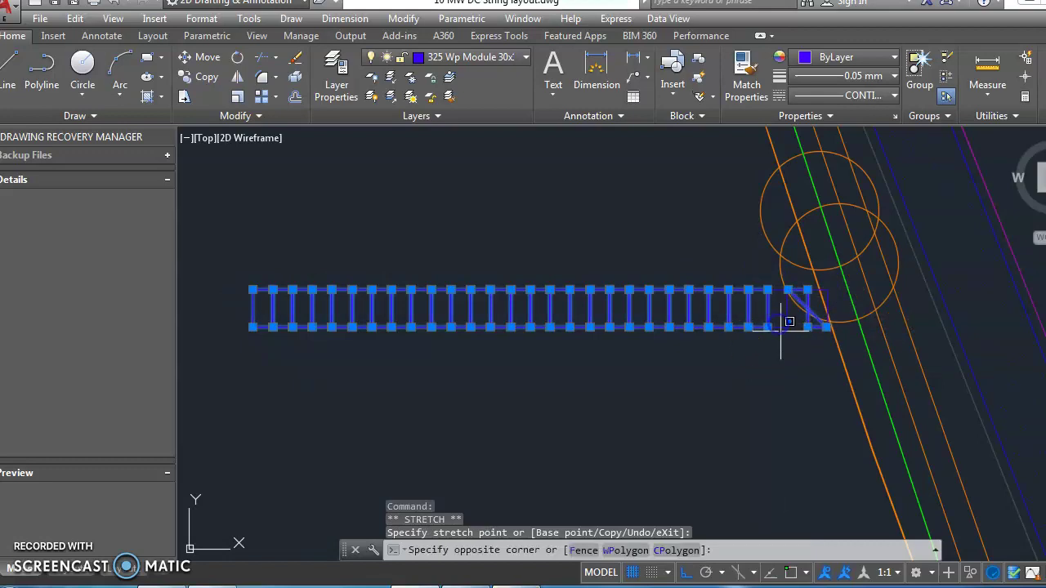
{"action": "left_click", "coordinate": [781, 325]}
{"action": "left_click", "coordinate": [780, 328]}
{"action": "scroll", "coordinate": [820, 303], "scroll_direction": "up", "scroll_amount": 4}
{"action": "left_click", "coordinate": [840, 292]}
{"action": "left_click", "coordinate": [841, 292]}
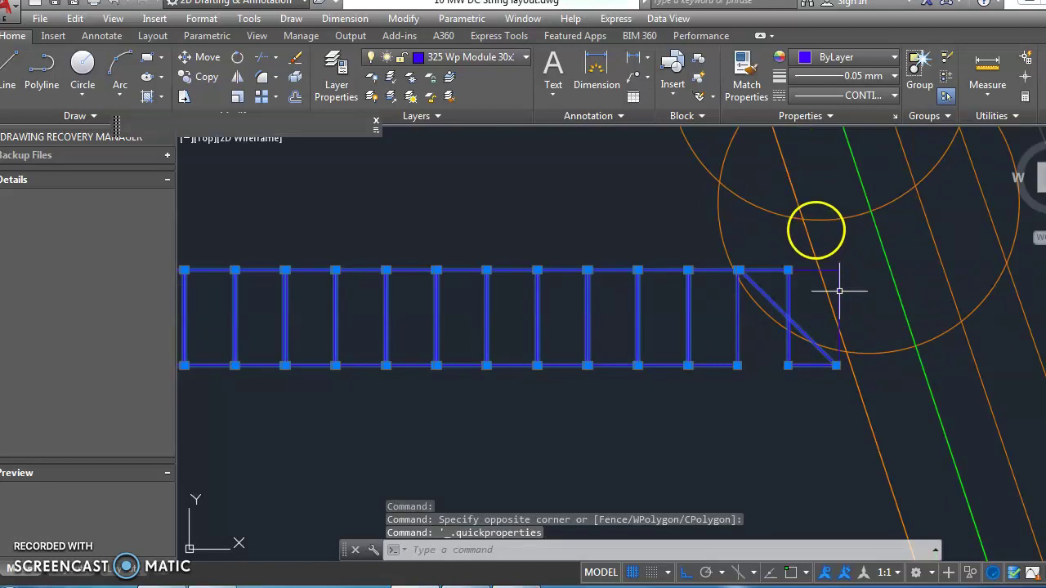
{"action": "left_click", "coordinate": [833, 269]}
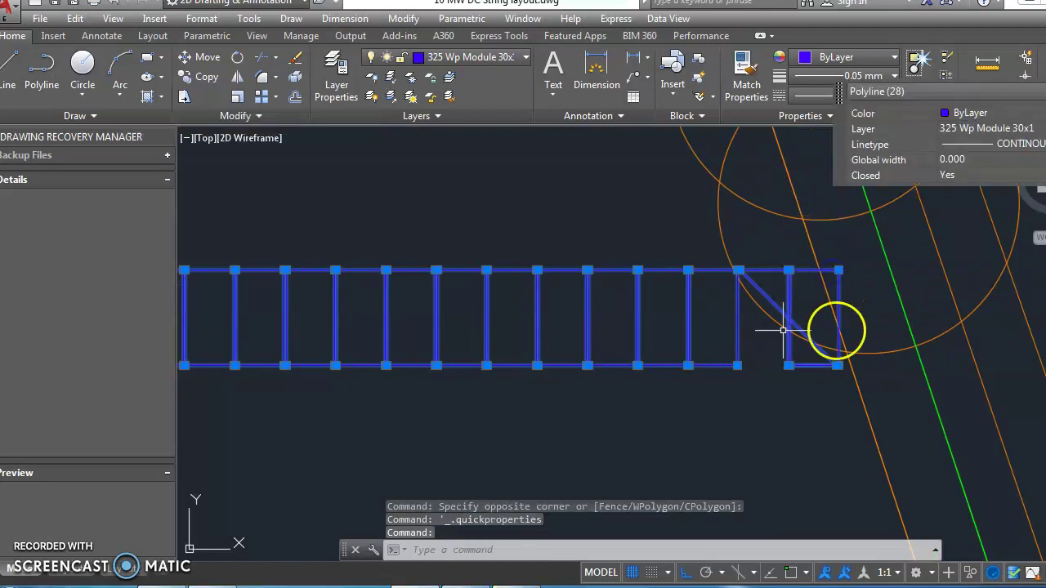
{"action": "scroll", "coordinate": [514, 296], "scroll_direction": "down", "scroll_amount": 3}
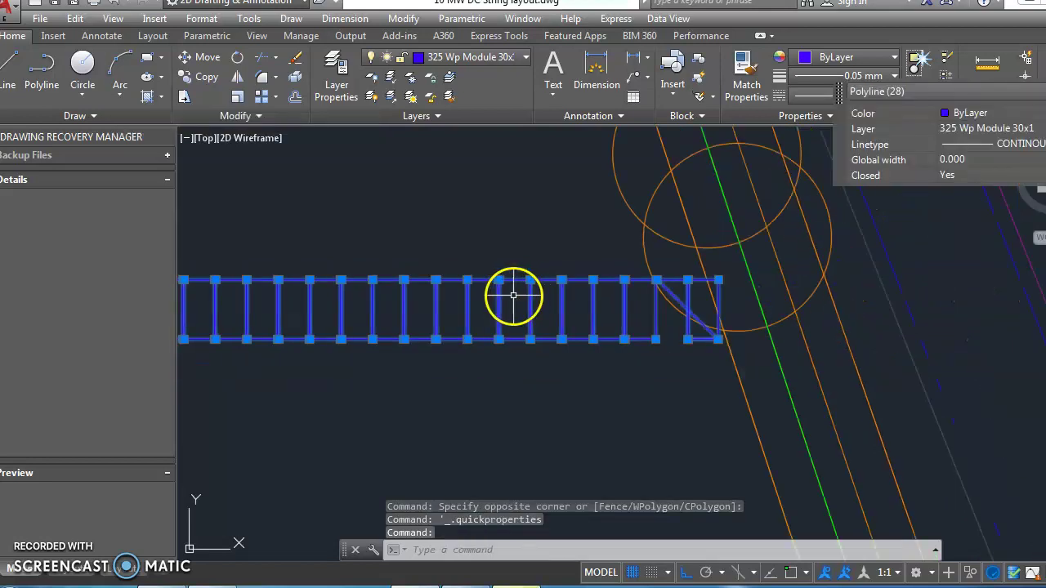
{"action": "left_click", "coordinate": [198, 82]}
{"action": "scroll", "coordinate": [226, 270], "scroll_direction": "up", "scroll_amount": 4}
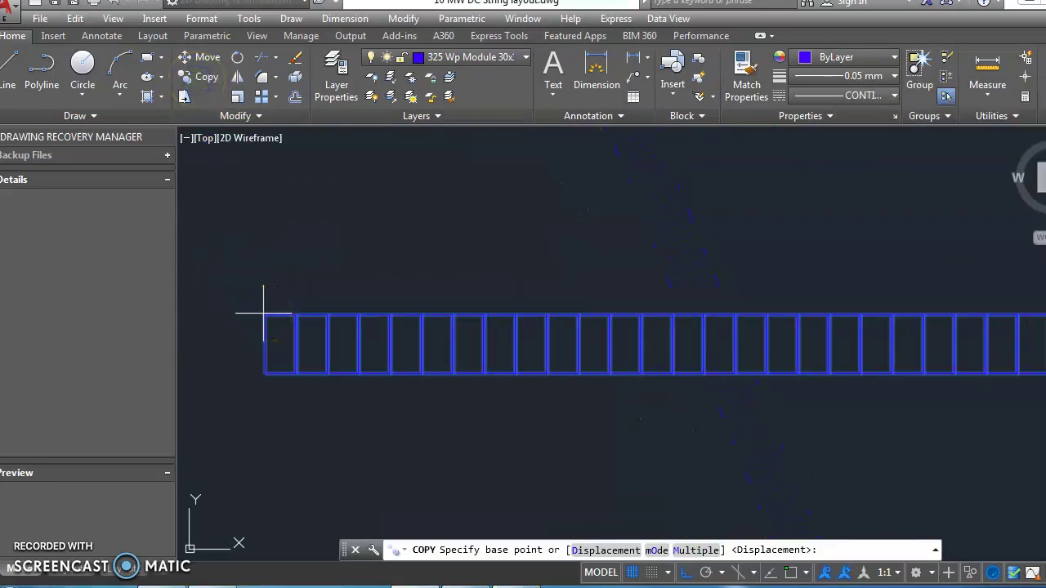
Switch to Calculator, add 0.05 to the module length 1.956 for the row offset, and minimize it.
{"action": "key", "text": "super"}
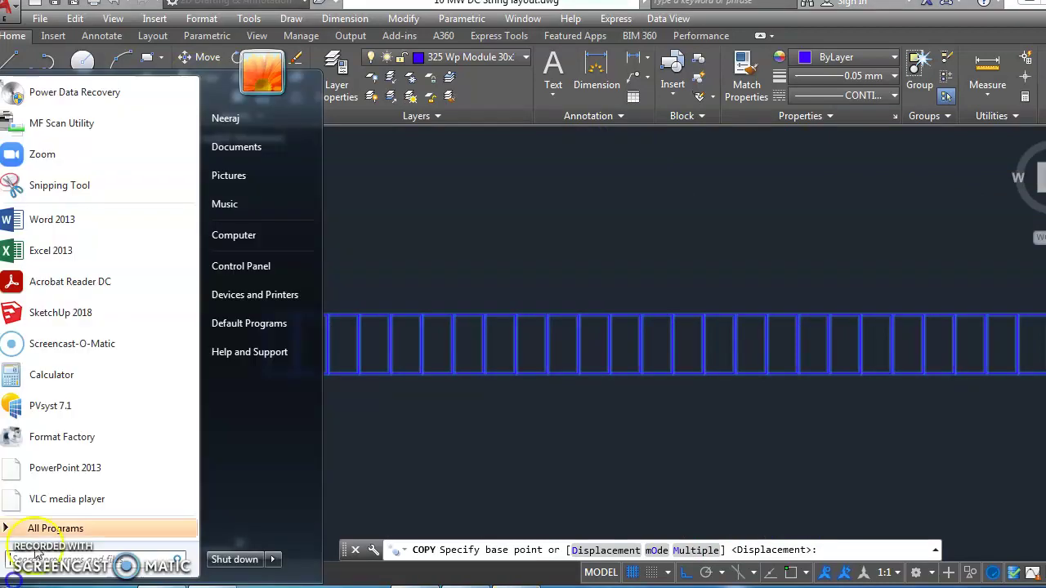
{"action": "left_click", "coordinate": [51, 374]}
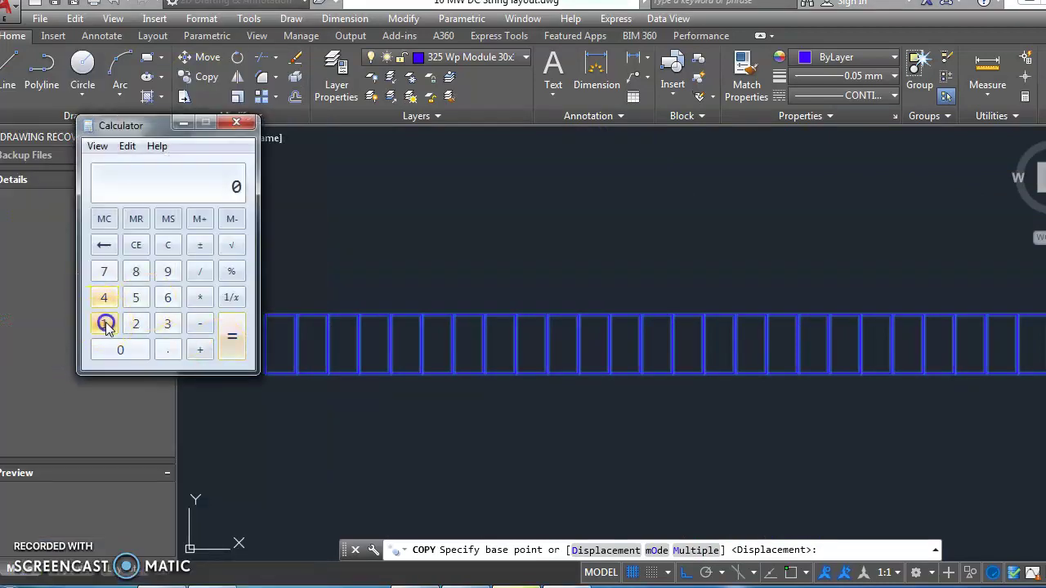
{"action": "left_click", "coordinate": [166, 349]}
{"action": "left_click", "coordinate": [168, 271]}
{"action": "left_click", "coordinate": [135, 297]}
{"action": "left_click", "coordinate": [167, 298]}
{"action": "left_click", "coordinate": [201, 351]}
{"action": "left_click", "coordinate": [127, 351]}
{"action": "left_click", "coordinate": [127, 350]}
{"action": "left_click", "coordinate": [135, 297]}
{"action": "left_click", "coordinate": [232, 342]}
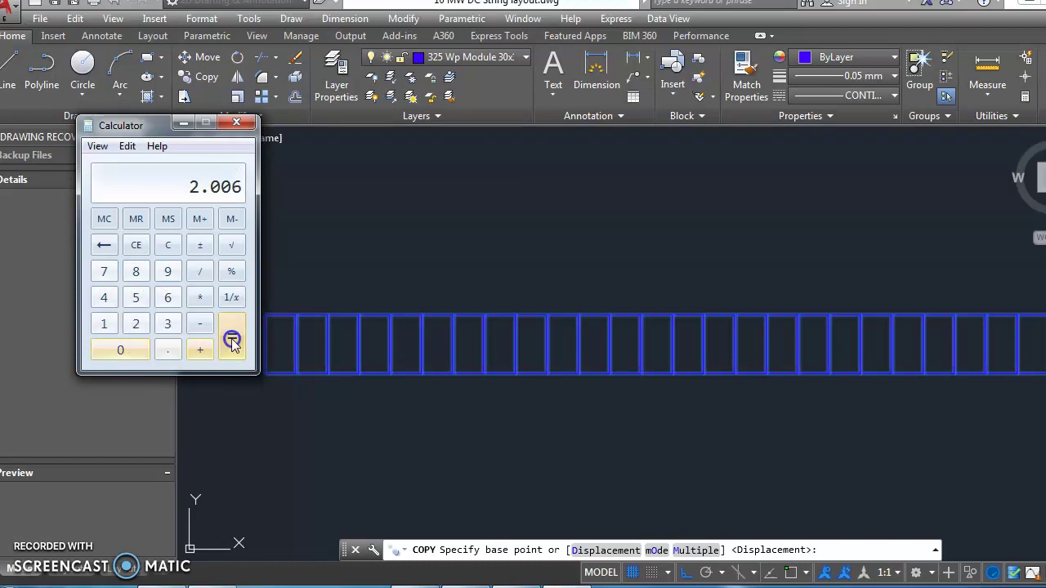
{"action": "left_click", "coordinate": [183, 123]}
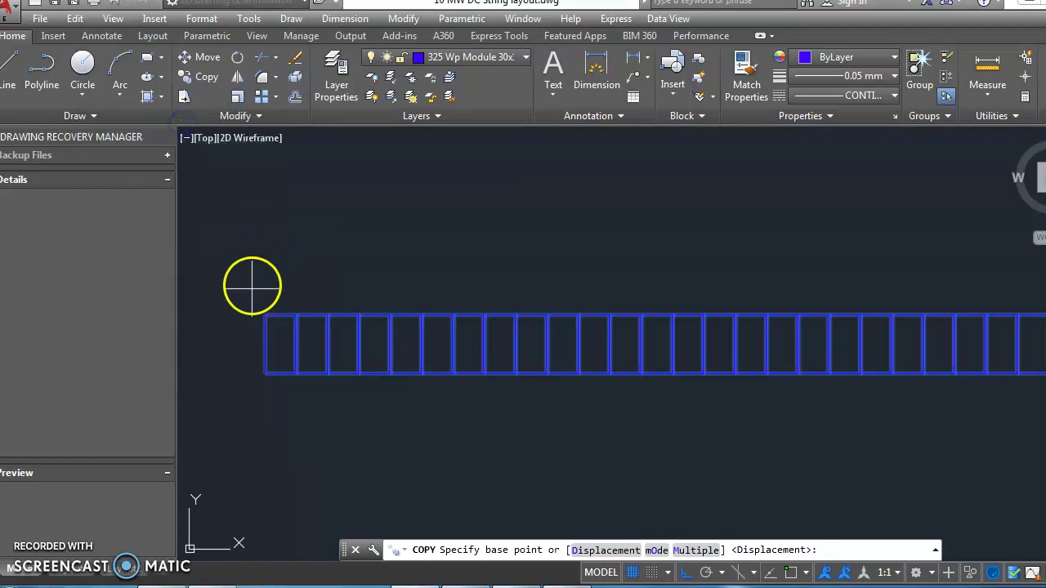
Copy the module row straight down by 2.006 from its upper-left corner to form a two-row table.
{"action": "left_click", "coordinate": [264, 315]}
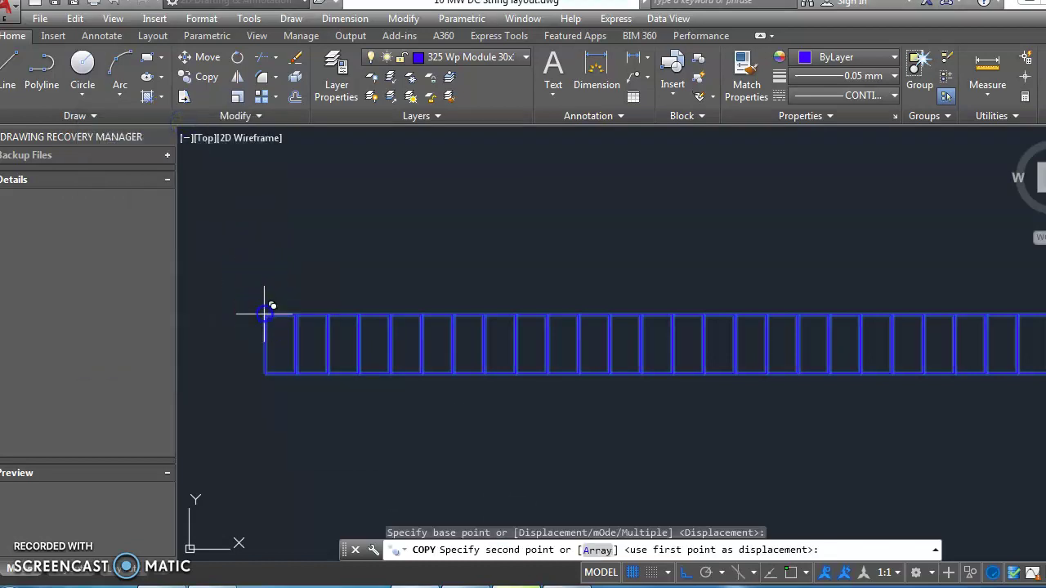
{"action": "scroll", "coordinate": [254, 360], "scroll_direction": "down", "scroll_amount": 4}
{"action": "scroll", "coordinate": [260, 350], "scroll_direction": "up", "scroll_amount": 2}
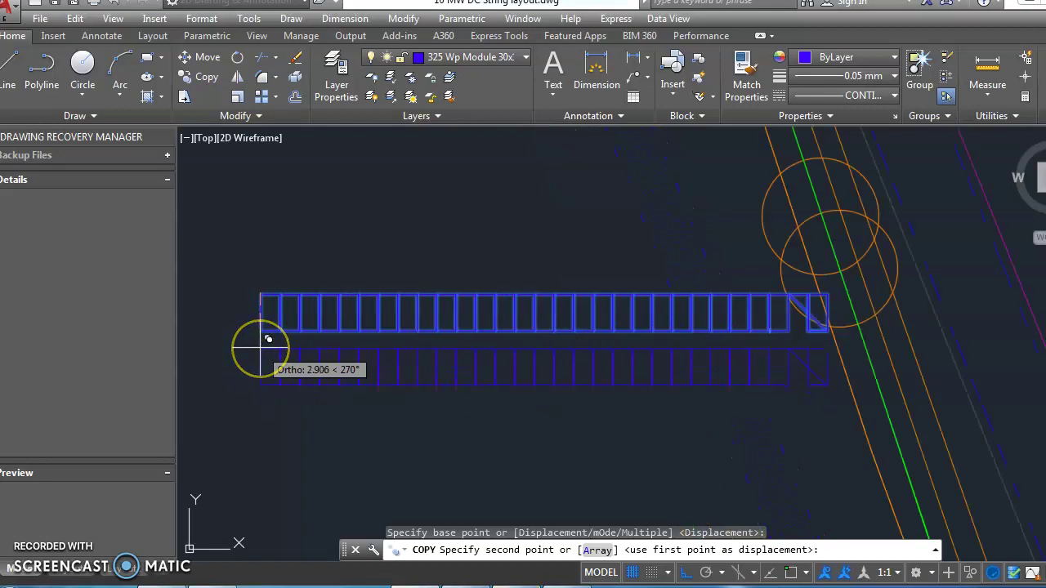
{"action": "type", "text": "2."}
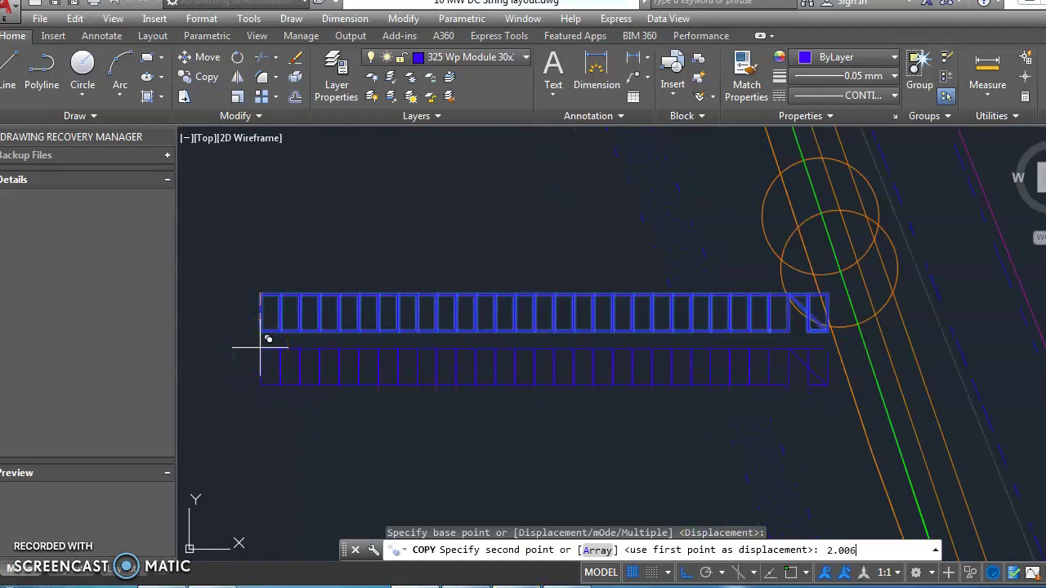
{"action": "type", "text": "006"}
{"action": "key", "text": "Return"}
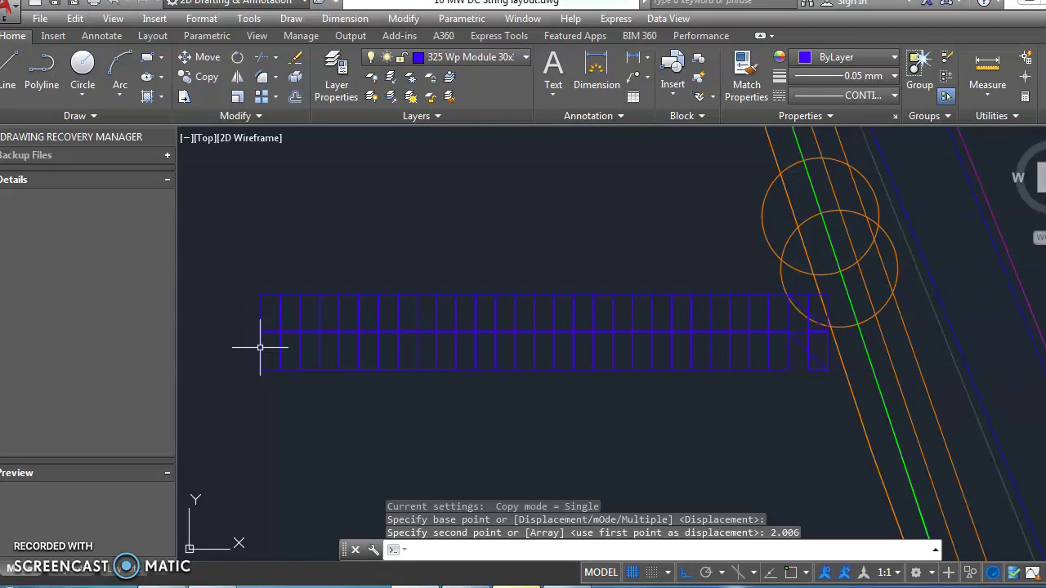
{"action": "scroll", "coordinate": [523, 331], "scroll_direction": "up", "scroll_amount": 6}
{"action": "scroll", "coordinate": [589, 310], "scroll_direction": "down", "scroll_amount": 3}
{"action": "scroll", "coordinate": [641, 338], "scroll_direction": "up", "scroll_amount": 3}
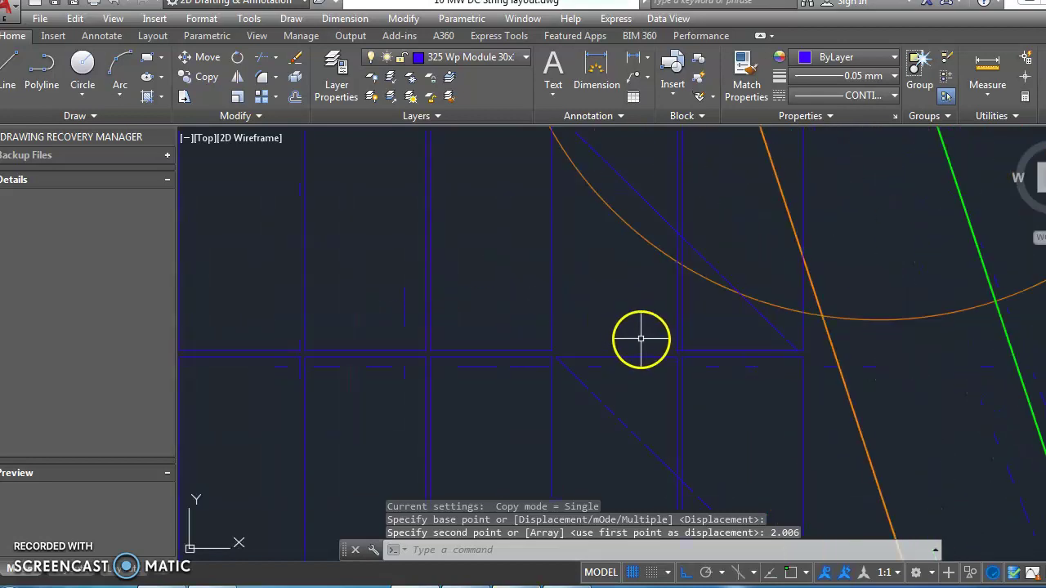
{"action": "scroll", "coordinate": [470, 288], "scroll_direction": "down", "scroll_amount": 4}
{"action": "scroll", "coordinate": [523, 332], "scroll_direction": "down", "scroll_amount": 3}
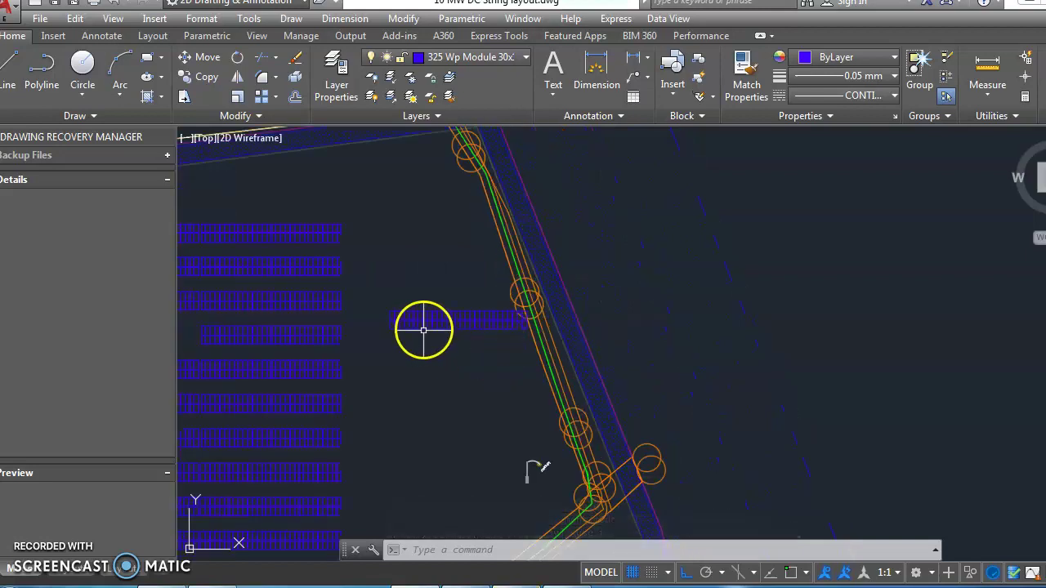
Erase the surplus module at the right end of the upper row and the skewed outline below it.
{"action": "scroll", "coordinate": [382, 292], "scroll_direction": "up", "scroll_amount": 3}
{"action": "mouse_move", "coordinate": [378, 311]}
{"action": "left_mouse_down"}
{"action": "mouse_move", "coordinate": [563, 439]}
{"action": "mouse_move", "coordinate": [687, 395]}
{"action": "mouse_move", "coordinate": [740, 362]}
{"action": "mouse_move", "coordinate": [729, 351]}
{"action": "left_mouse_up"}
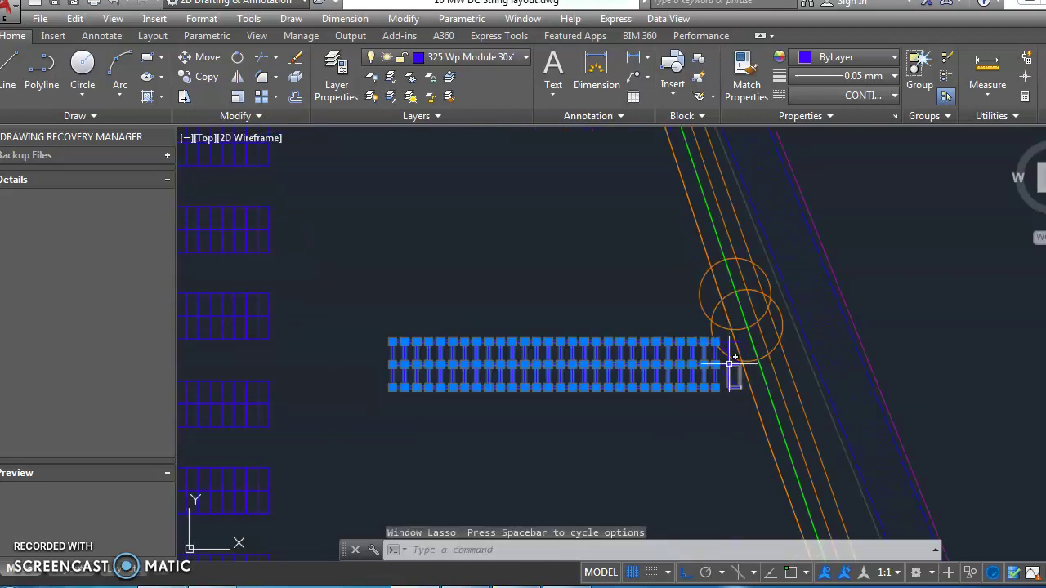
{"action": "scroll", "coordinate": [733, 357], "scroll_direction": "up", "scroll_amount": 5}
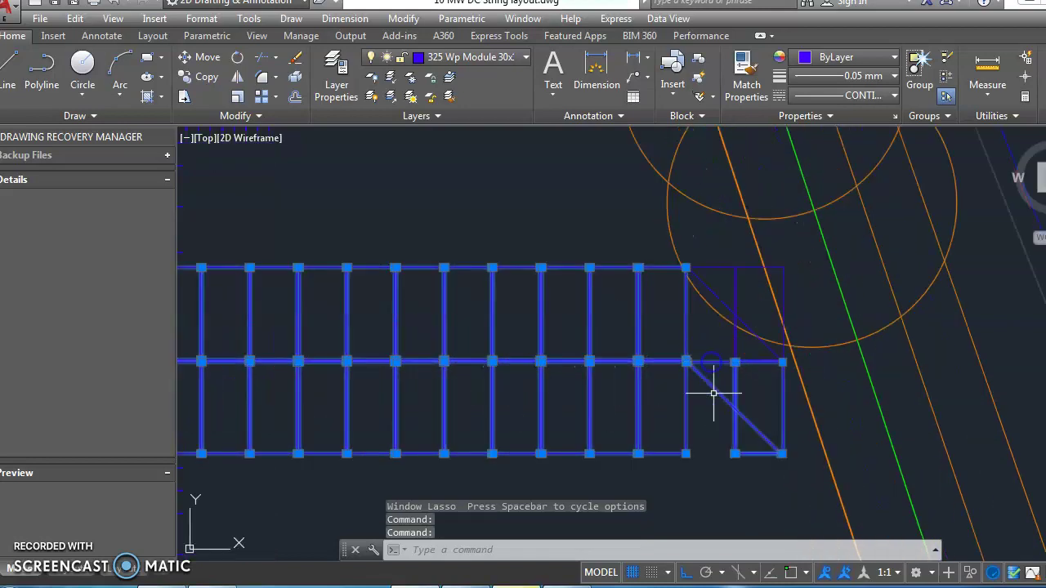
{"action": "key", "text": "Escape"}
{"action": "left_click", "coordinate": [735, 349]}
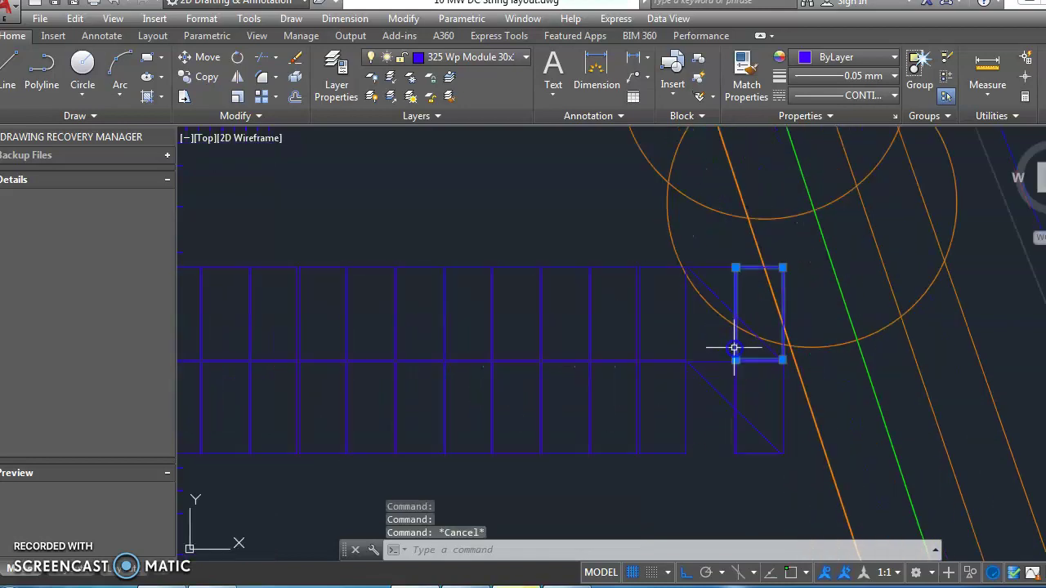
{"action": "left_click", "coordinate": [720, 392]}
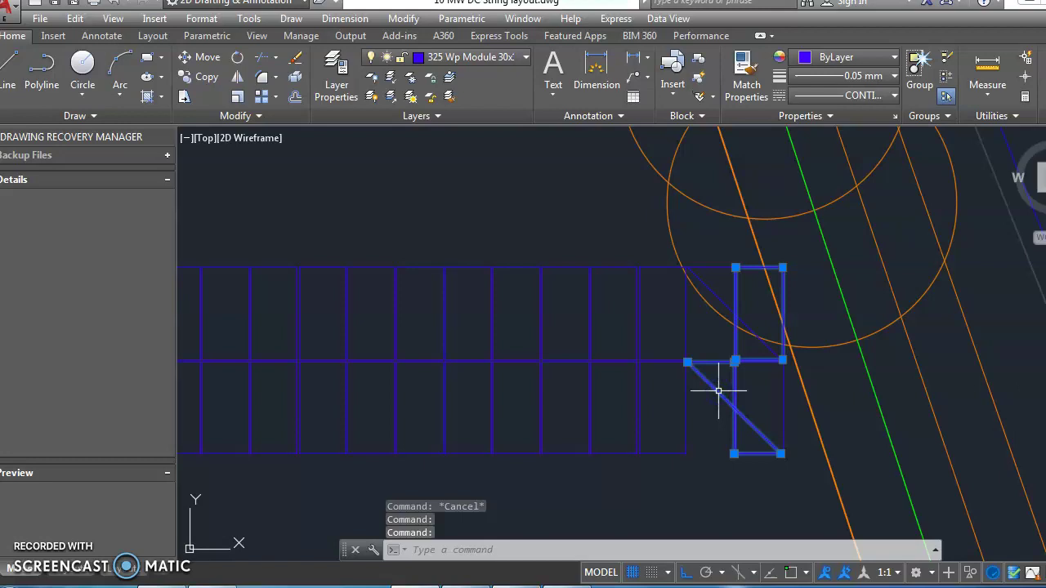
{"action": "key", "text": "Delete"}
Erase the remaining leftover outlines beyond the right end of the two-row table.
{"action": "left_click", "coordinate": [742, 361]}
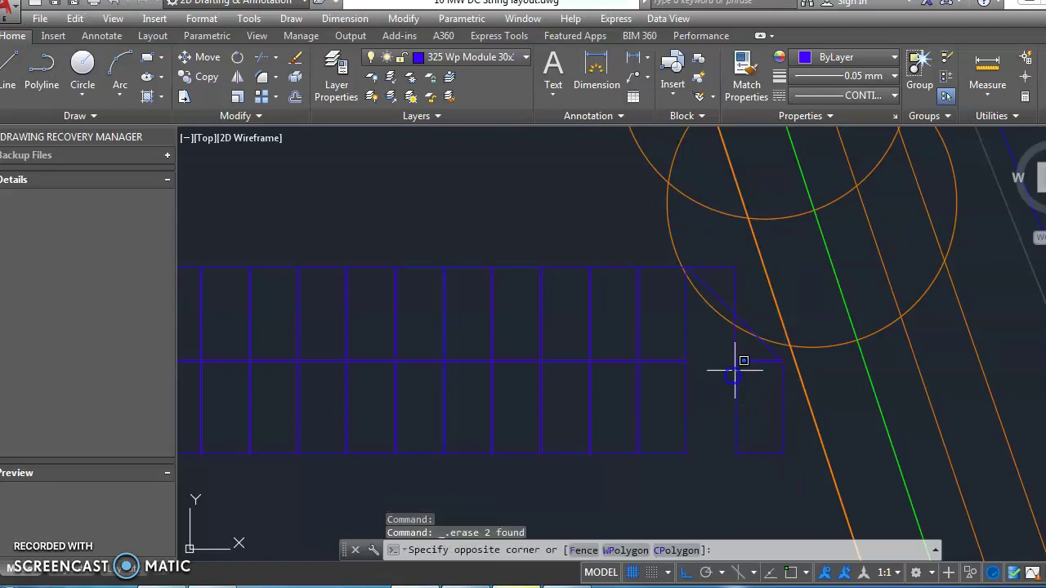
{"action": "left_click", "coordinate": [739, 361]}
{"action": "left_click", "coordinate": [737, 361]}
{"action": "key", "text": "Delete"}
{"action": "left_click", "coordinate": [738, 376]}
{"action": "key", "text": "Delete"}
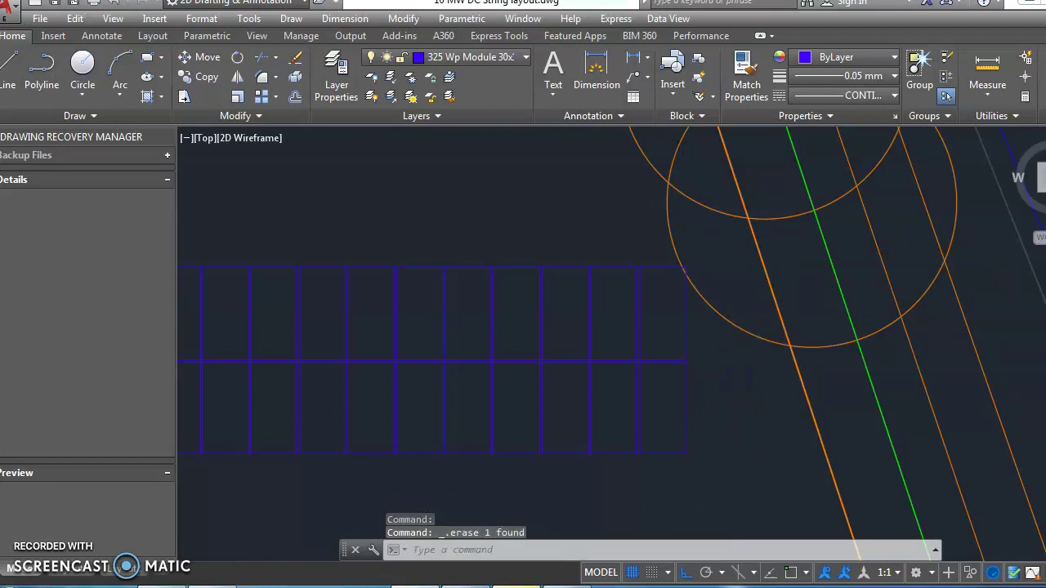
Select all modules of the trimmed two-row table, including the one at its lower-left corner.
{"action": "scroll", "coordinate": [571, 346], "scroll_direction": "down", "scroll_amount": 3}
{"action": "mouse_move", "coordinate": [383, 344]}
{"action": "left_mouse_down"}
{"action": "mouse_move", "coordinate": [526, 438]}
{"action": "mouse_move", "coordinate": [750, 383]}
{"action": "mouse_move", "coordinate": [735, 334]}
{"action": "mouse_move", "coordinate": [705, 401]}
{"action": "left_mouse_up"}
{"action": "scroll", "coordinate": [409, 394], "scroll_direction": "up", "scroll_amount": 2}
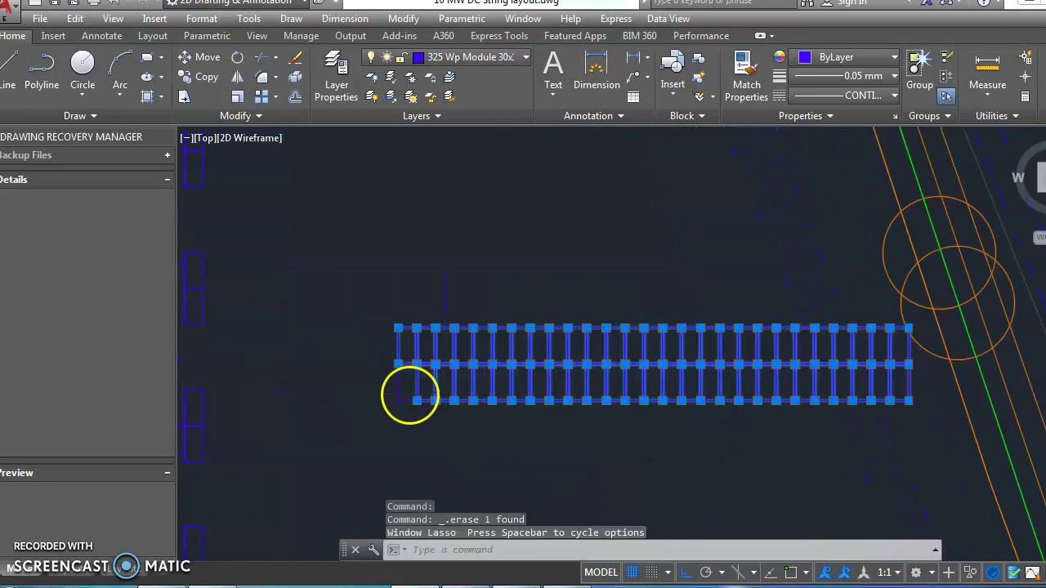
{"action": "scroll", "coordinate": [397, 392], "scroll_direction": "up", "scroll_amount": 1}
{"action": "left_click", "coordinate": [385, 392]}
{"action": "scroll", "coordinate": [361, 373], "scroll_direction": "down", "scroll_amount": 2}
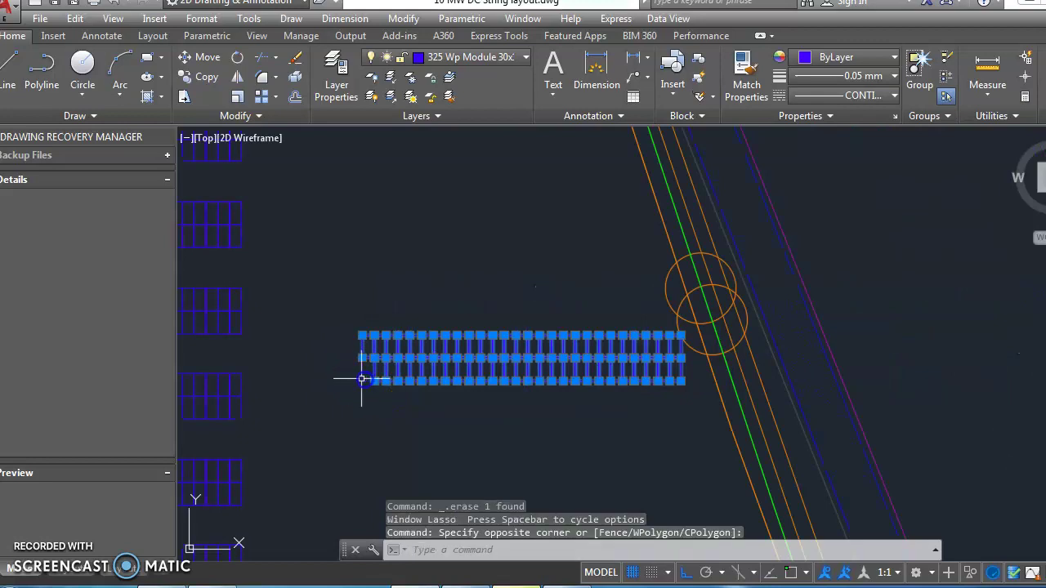
{"action": "left_click", "coordinate": [362, 376]}
{"action": "scroll", "coordinate": [362, 378], "scroll_direction": "up", "scroll_amount": 4}
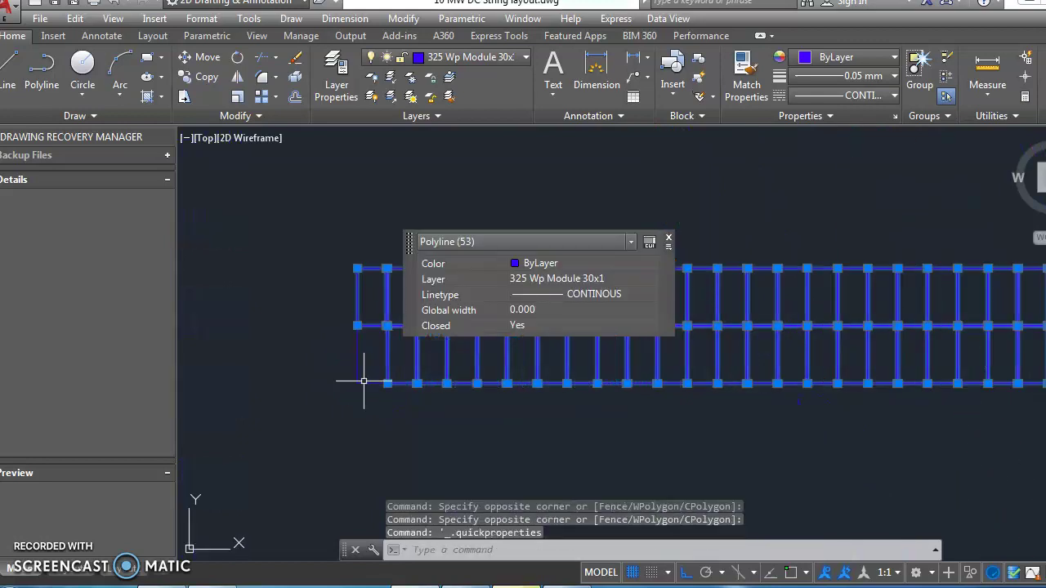
{"action": "left_click", "coordinate": [352, 385]}
{"action": "left_click", "coordinate": [357, 374]}
{"action": "left_click", "coordinate": [362, 380]}
{"action": "left_click", "coordinate": [355, 375]}
{"action": "left_click", "coordinate": [354, 378]}
{"action": "left_click", "coordinate": [362, 380]}
{"action": "scroll", "coordinate": [245, 357], "scroll_direction": "down", "scroll_amount": 3}
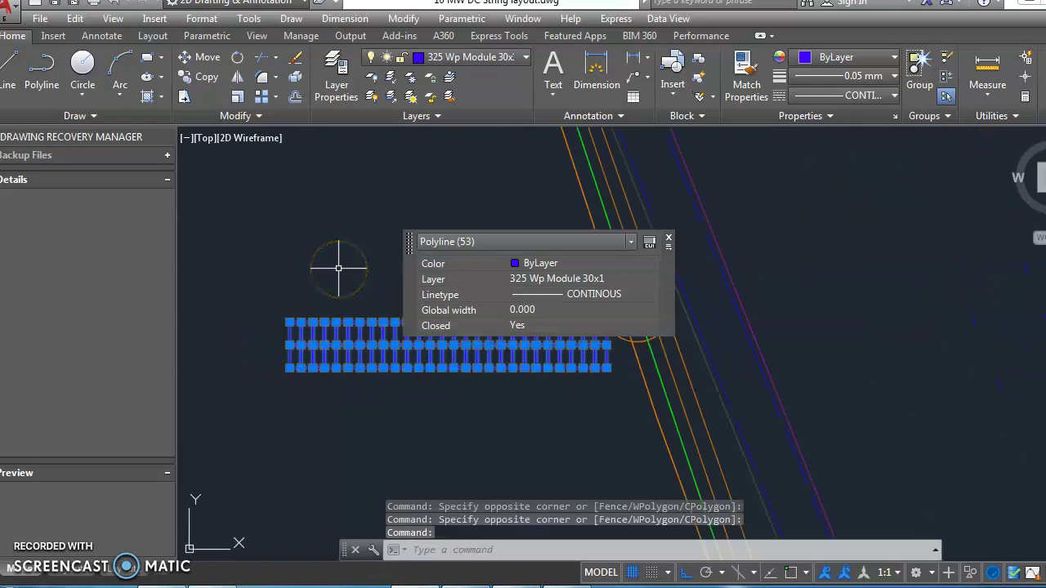
Start a block definition named module from the selected table, with the base point near the middle of its upper row.
{"action": "type", "text": "b"}
{"action": "key", "text": "Return"}
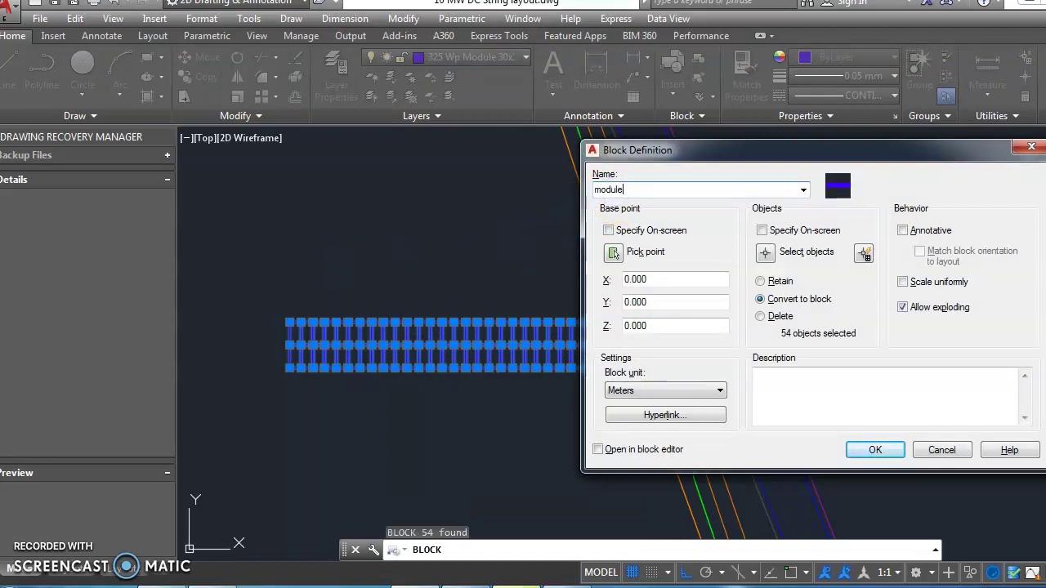
{"action": "left_click", "coordinate": [614, 253]}
{"action": "left_click", "coordinate": [467, 334]}
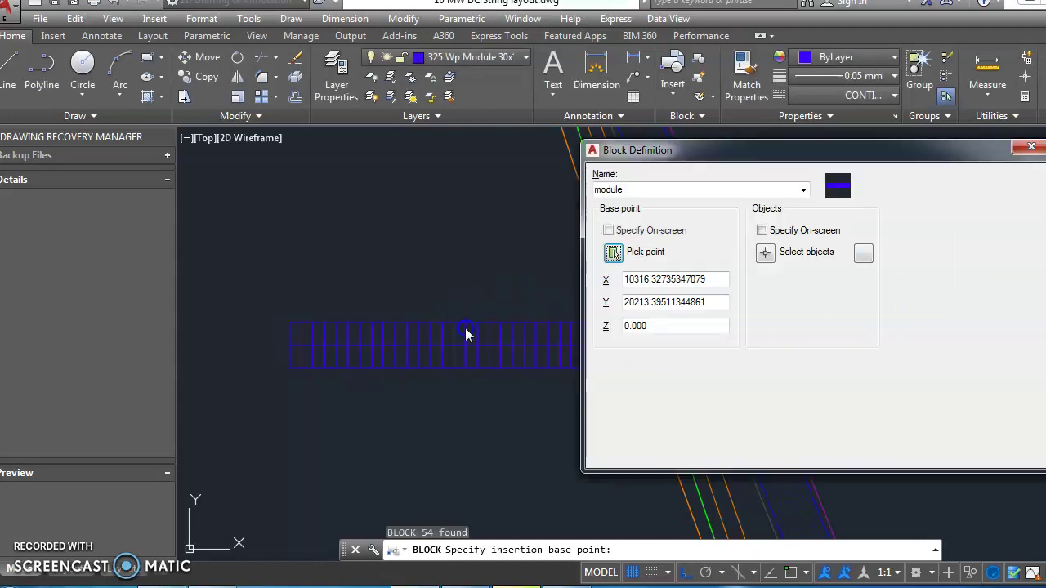
Reselect the whole two-row table as the block's objects and create the block without redefining the existing module block.
{"action": "left_click", "coordinate": [766, 253]}
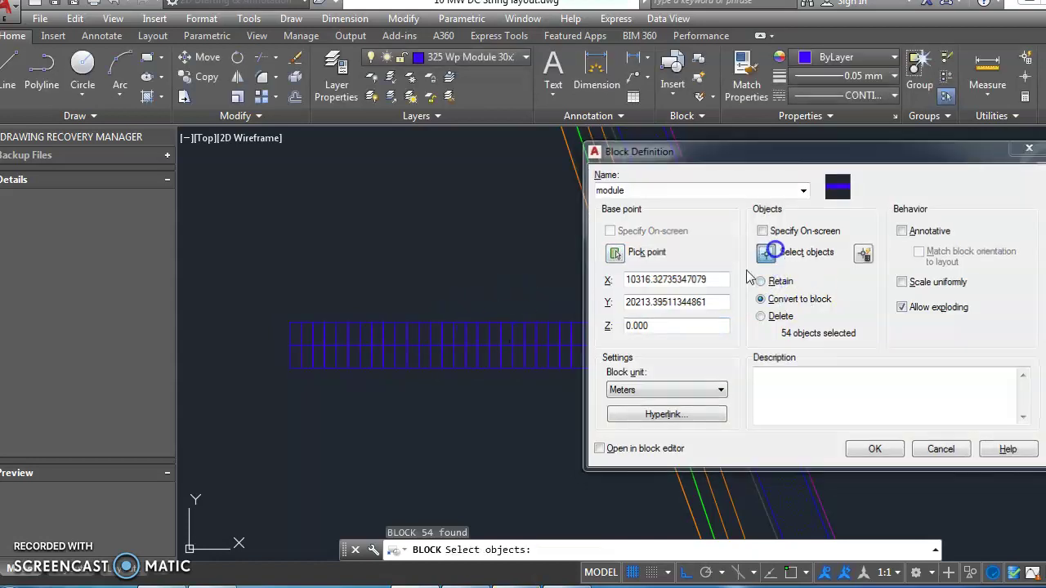
{"action": "mouse_move", "coordinate": [232, 294]}
{"action": "left_mouse_down"}
{"action": "mouse_move", "coordinate": [535, 426]}
{"action": "mouse_move", "coordinate": [618, 349]}
{"action": "mouse_move", "coordinate": [605, 311]}
{"action": "left_mouse_up"}
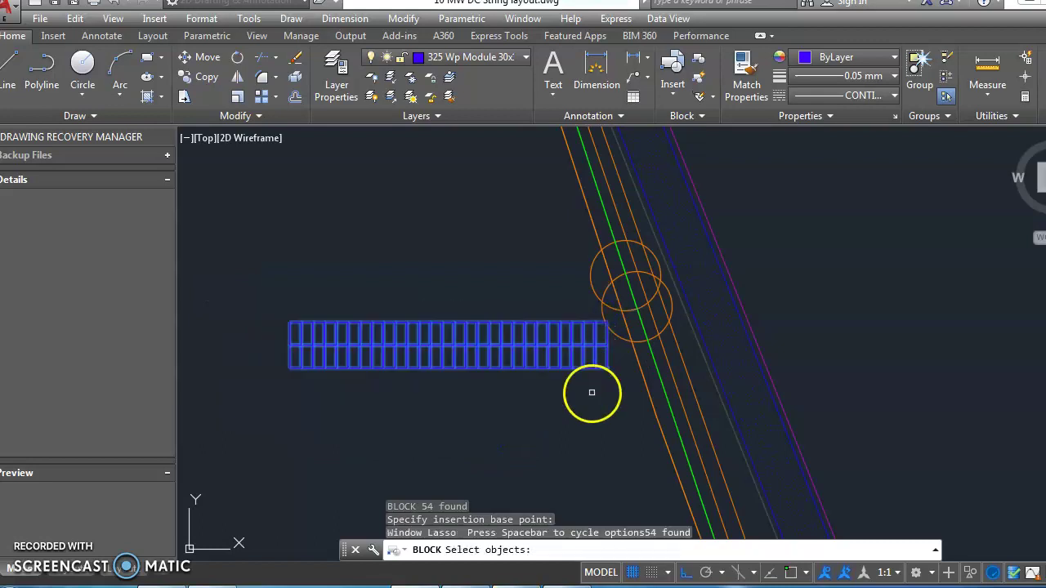
{"action": "key", "text": "Return"}
{"action": "left_click", "coordinate": [873, 450]}
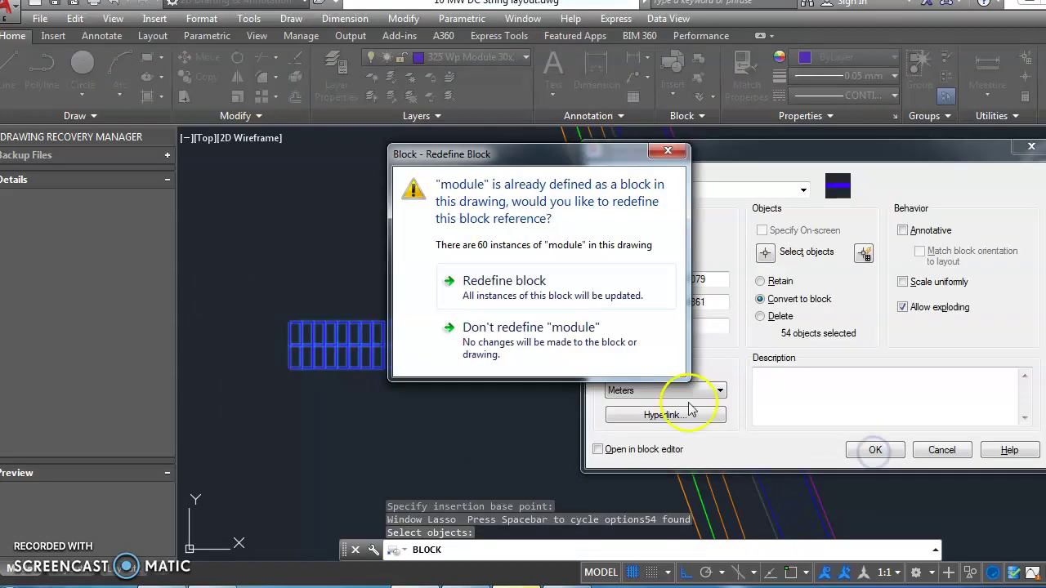
{"action": "left_click", "coordinate": [668, 150]}
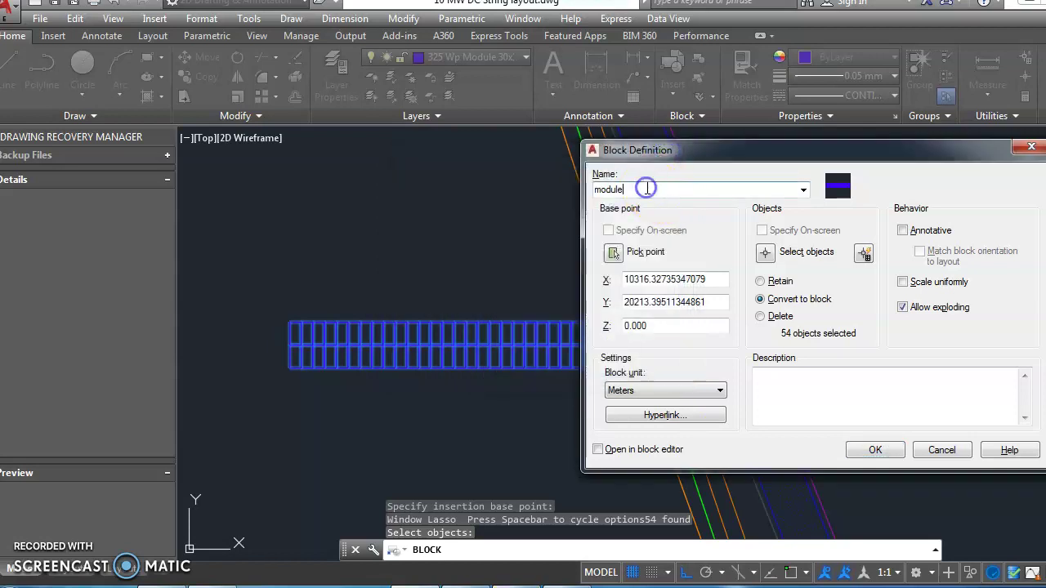
{"action": "left_click", "coordinate": [888, 454]}
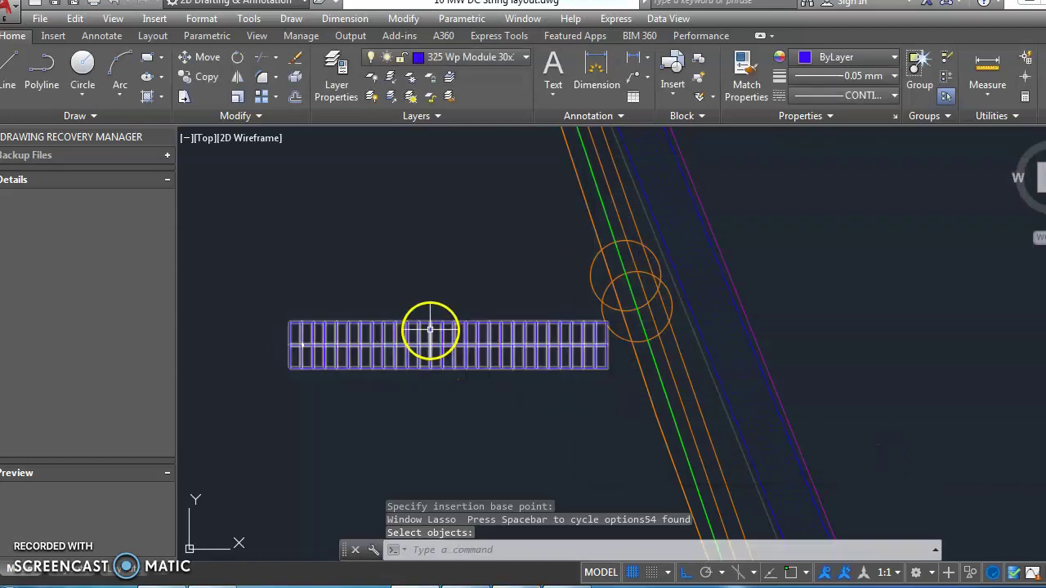
Select and deselect the new table block to check that it behaves as a single object.
{"action": "left_click", "coordinate": [430, 329]}
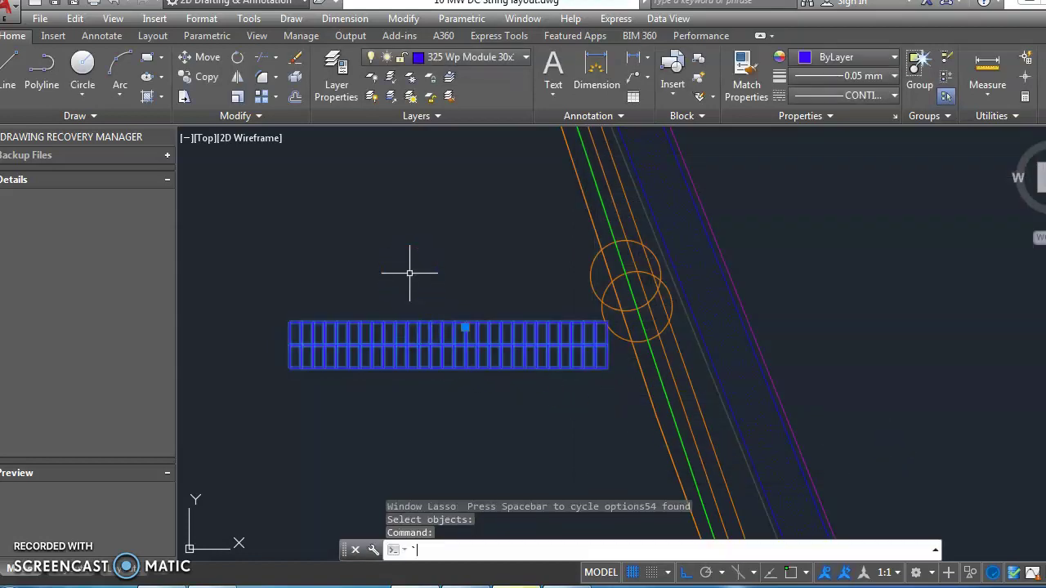
{"action": "key", "text": "Escape"}
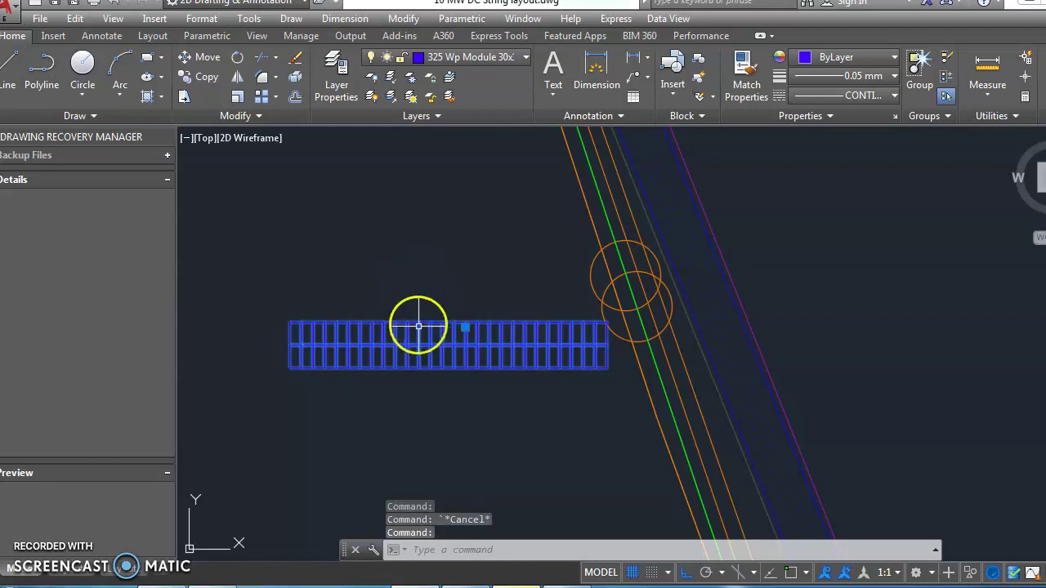
{"action": "left_click", "coordinate": [418, 326]}
{"action": "key", "text": "Escape"}
{"action": "left_click", "coordinate": [409, 321]}
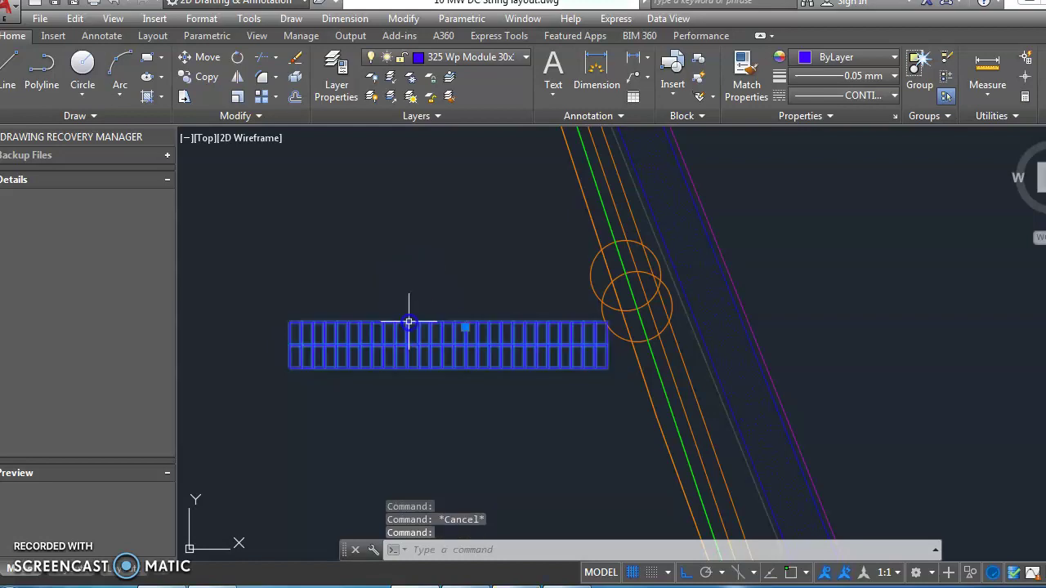
{"action": "key", "text": "Escape"}
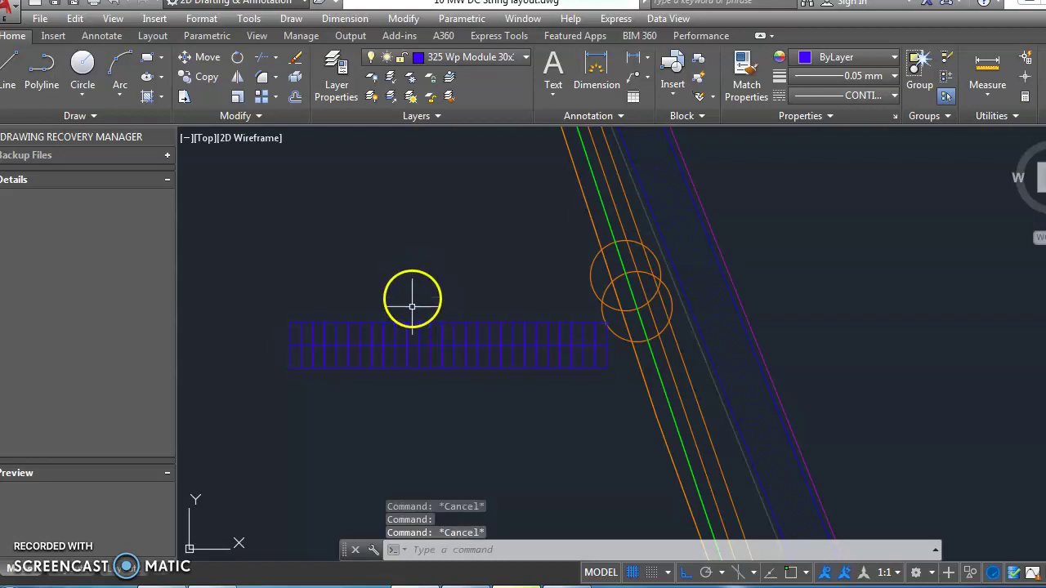
{"action": "left_click", "coordinate": [407, 327]}
{"action": "key", "text": "Escape"}
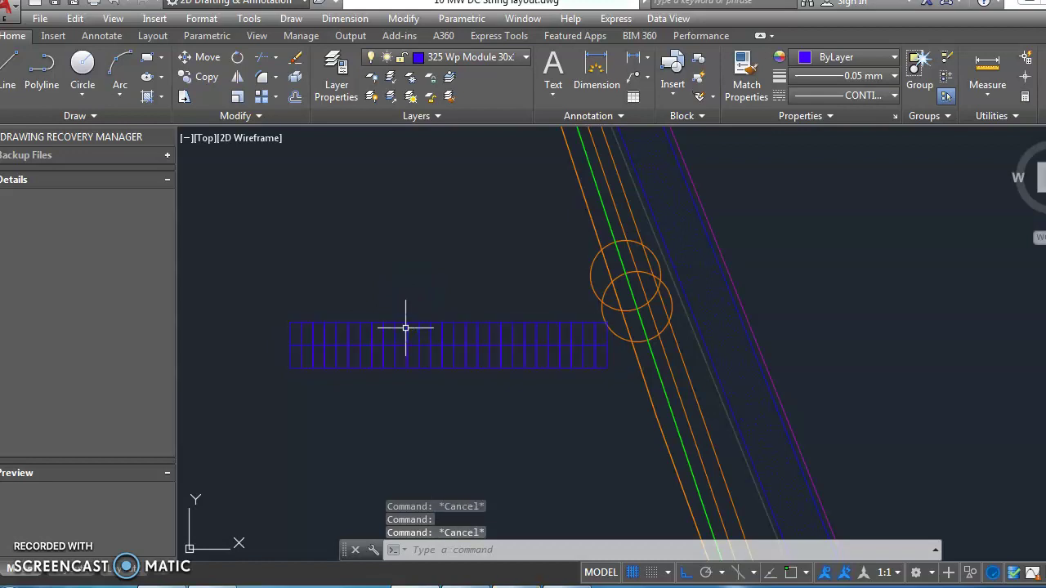
Erase the new table block beside the existing module rows.
{"action": "scroll", "coordinate": [405, 327], "scroll_direction": "down", "scroll_amount": 4}
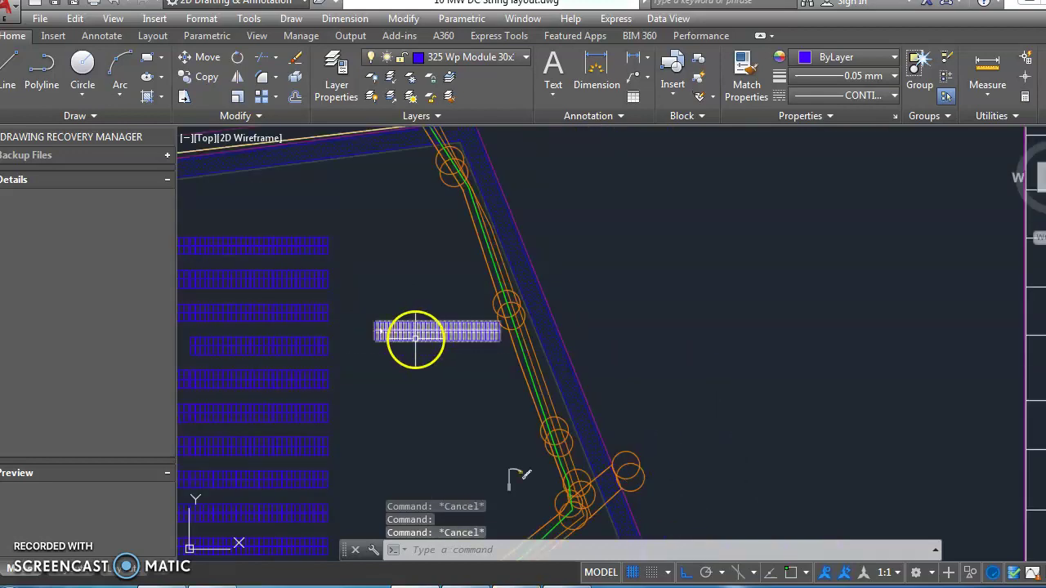
{"action": "mouse_move", "coordinate": [353, 305]}
{"action": "left_mouse_down"}
{"action": "mouse_move", "coordinate": [472, 381]}
{"action": "mouse_move", "coordinate": [499, 320]}
{"action": "left_mouse_up"}
{"action": "left_click", "coordinate": [494, 335]}
{"action": "left_click", "coordinate": [480, 332]}
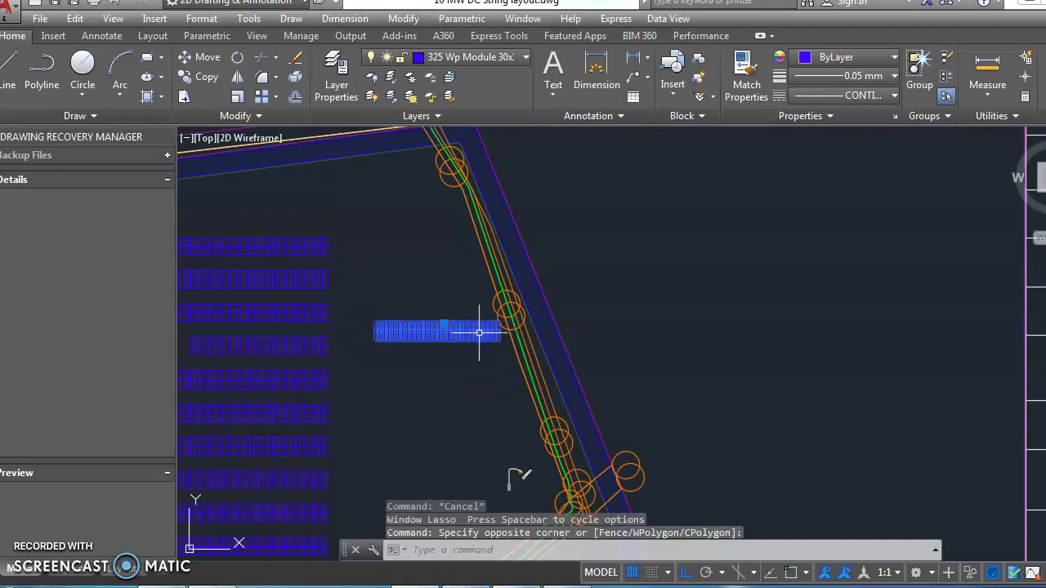
{"action": "key", "text": "Delete"}
Examine the row pitch and table gap dimensions at the northernmost module rows of the plant's western area.
{"action": "scroll", "coordinate": [453, 358], "scroll_direction": "down", "scroll_amount": 2}
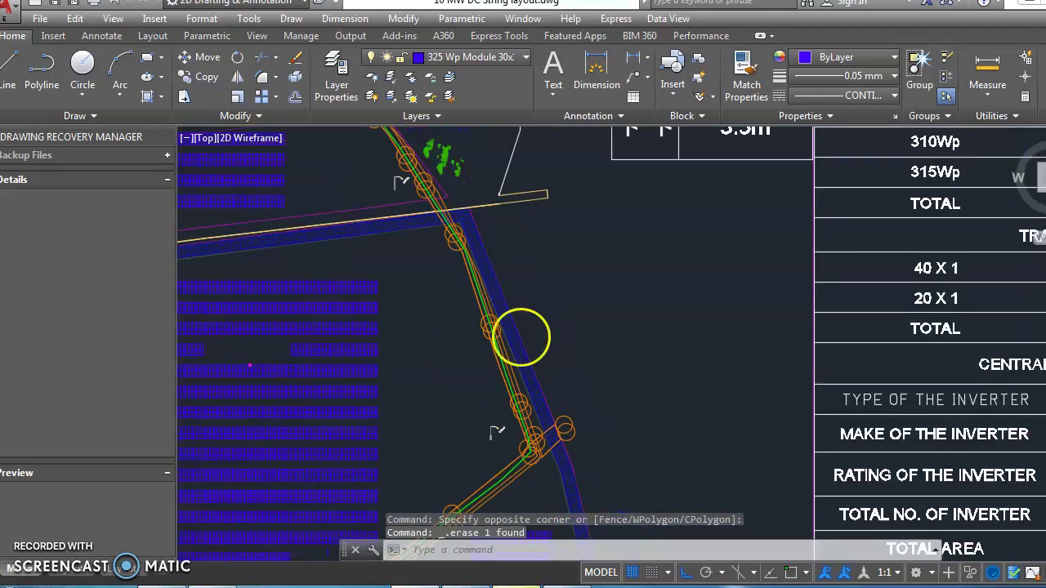
{"action": "scroll", "coordinate": [521, 336], "scroll_direction": "down", "scroll_amount": 4}
{"action": "scroll", "coordinate": [303, 327], "scroll_direction": "up", "scroll_amount": 3}
{"action": "scroll", "coordinate": [305, 332], "scroll_direction": "up", "scroll_amount": 5}
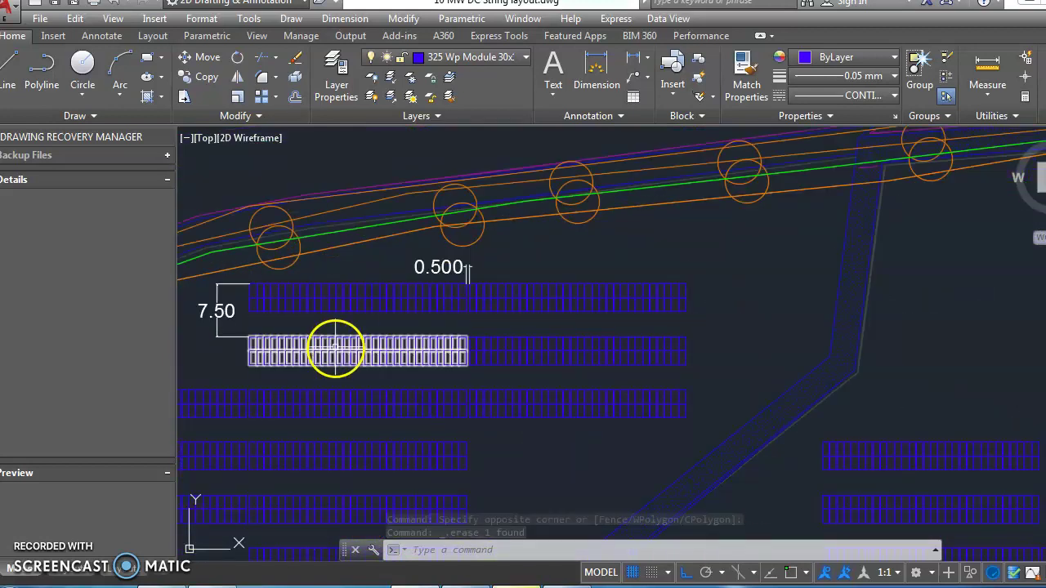
{"action": "scroll", "coordinate": [215, 294], "scroll_direction": "up", "scroll_amount": 2}
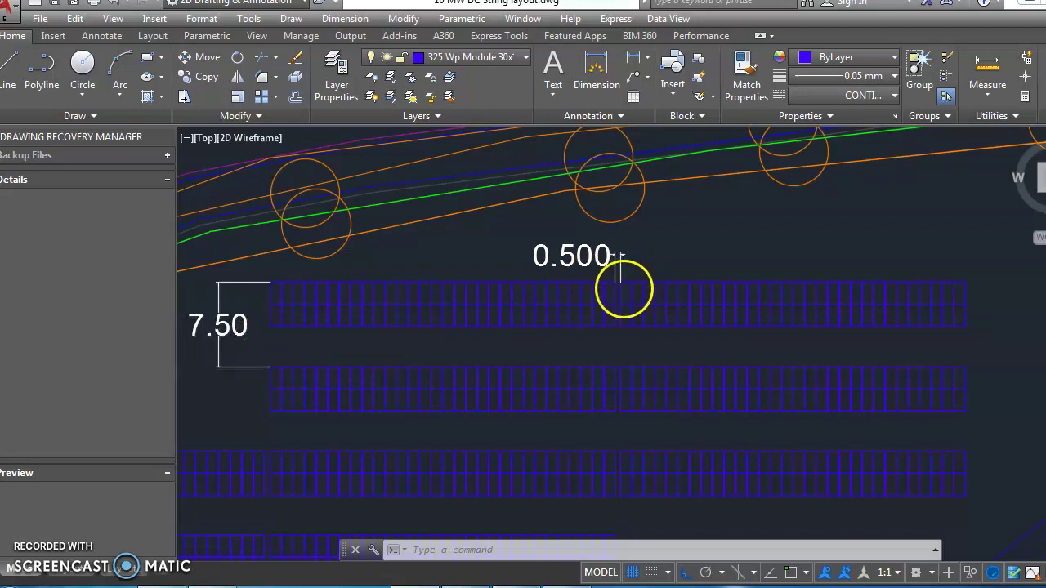
{"action": "scroll", "coordinate": [621, 286], "scroll_direction": "up", "scroll_amount": 3}
Look over the whole plant layout, including the module areas around the village and the project details table.
{"action": "scroll", "coordinate": [602, 321], "scroll_direction": "down", "scroll_amount": 8}
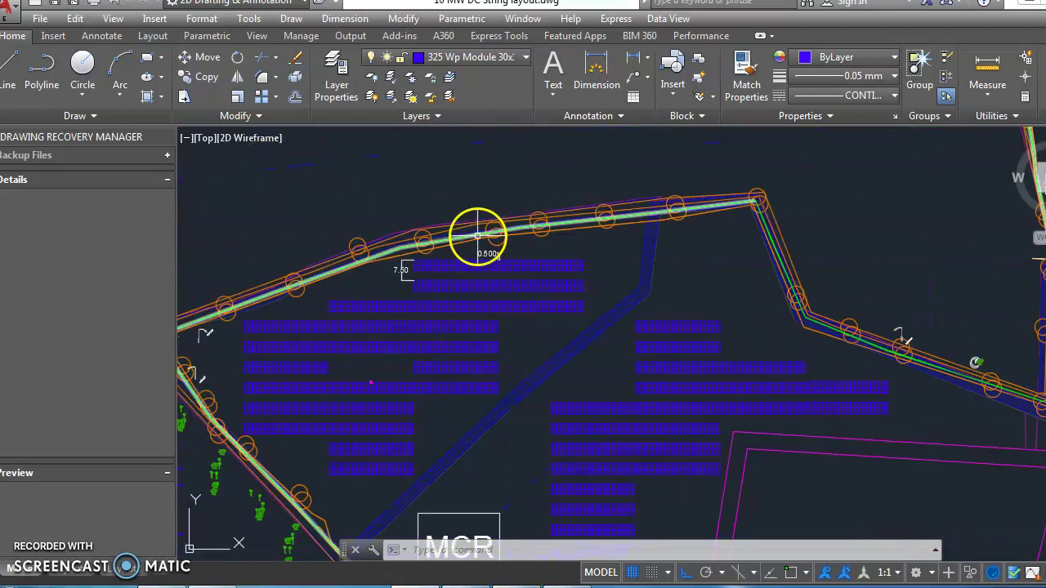
{"action": "scroll", "coordinate": [478, 237], "scroll_direction": "down", "scroll_amount": 6}
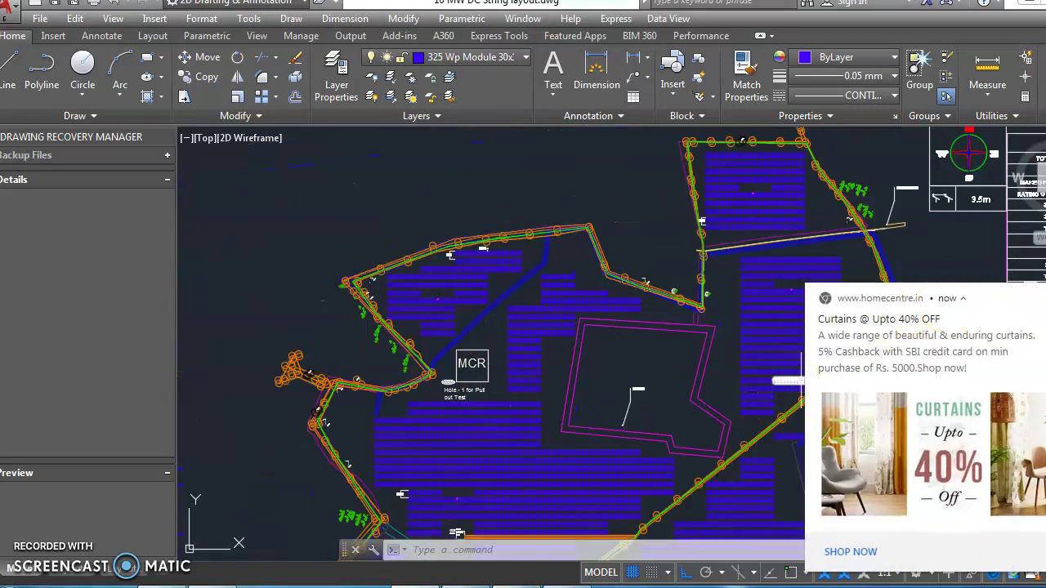
{"action": "left_click", "coordinate": [1042, 298]}
{"action": "scroll", "coordinate": [571, 371], "scroll_direction": "down", "scroll_amount": 3}
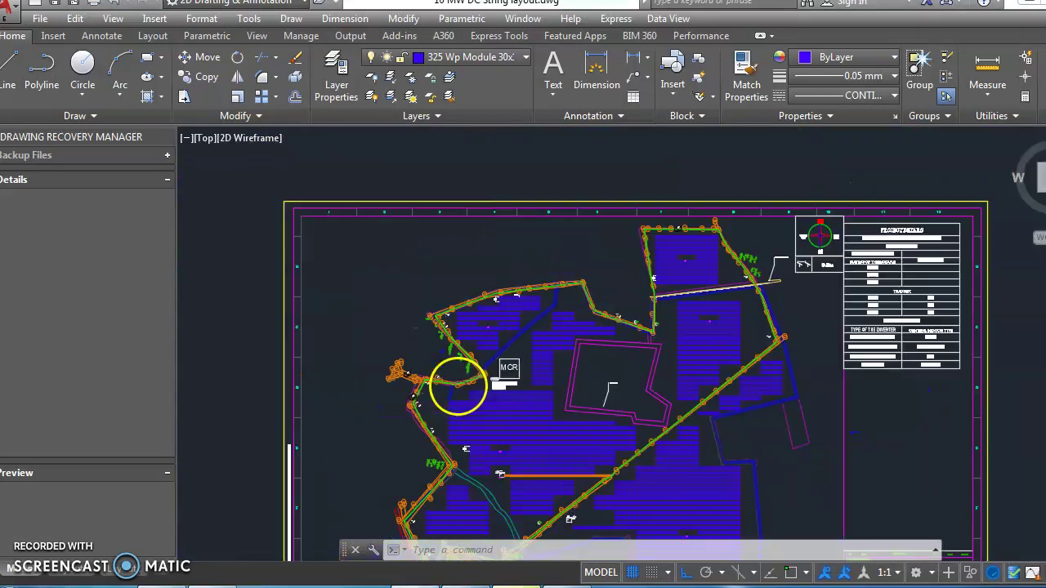
{"action": "scroll", "coordinate": [553, 378], "scroll_direction": "down", "scroll_amount": 2}
{"action": "scroll", "coordinate": [563, 420], "scroll_direction": "up", "scroll_amount": 7}
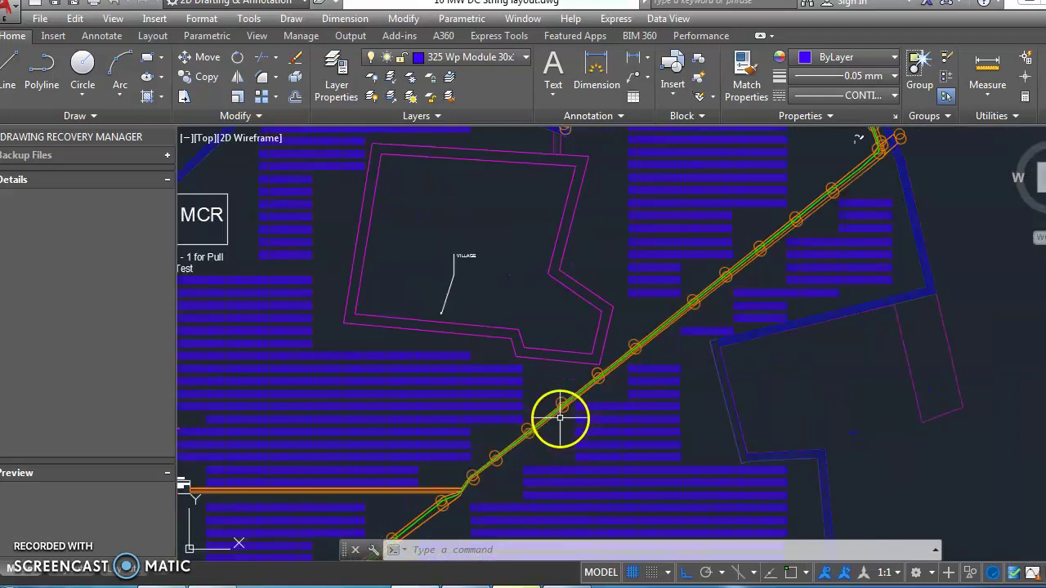
{"action": "scroll", "coordinate": [565, 380], "scroll_direction": "down", "scroll_amount": 2}
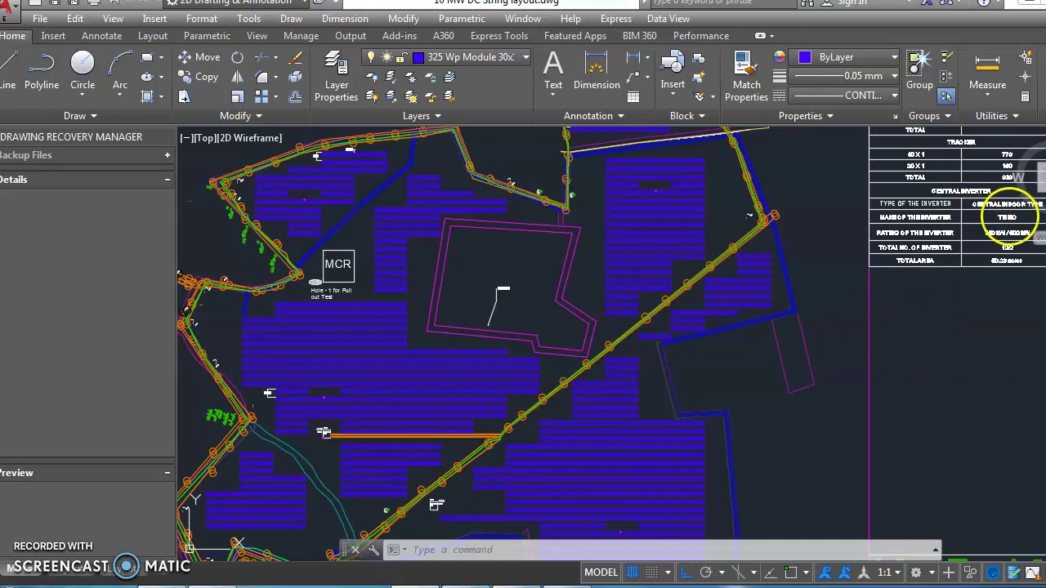
Select everything in the drawing and run BCOUNT to count the blocks.
{"action": "key", "text": "ctrl+a"}
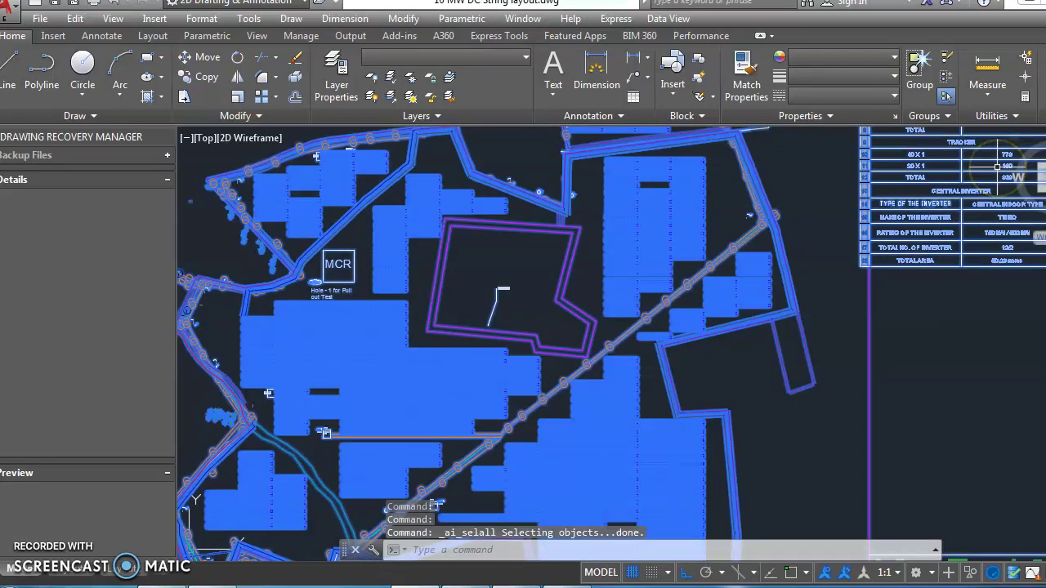
{"action": "type", "text": "bc"}
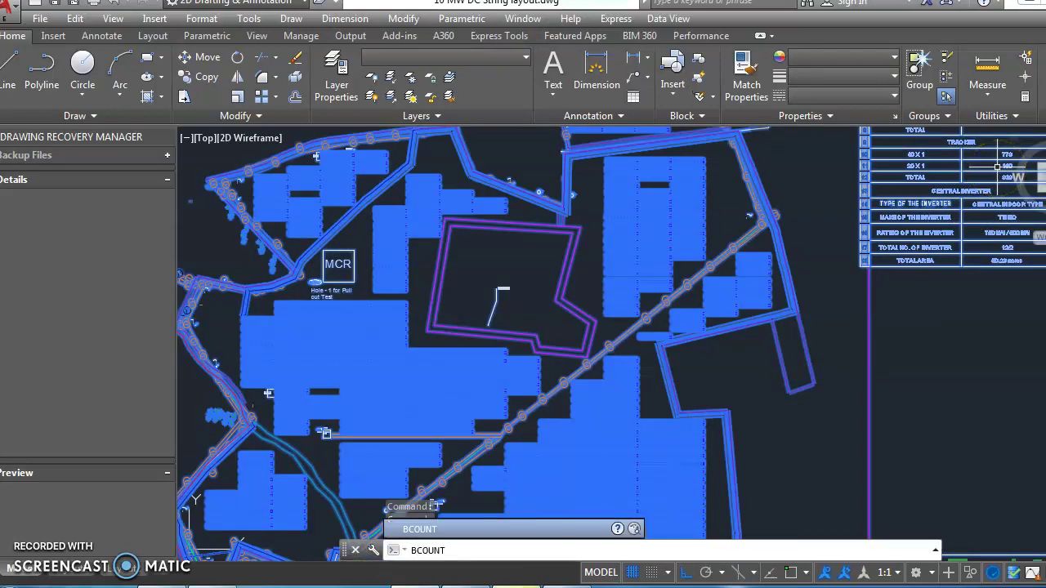
{"action": "key", "text": "Return"}
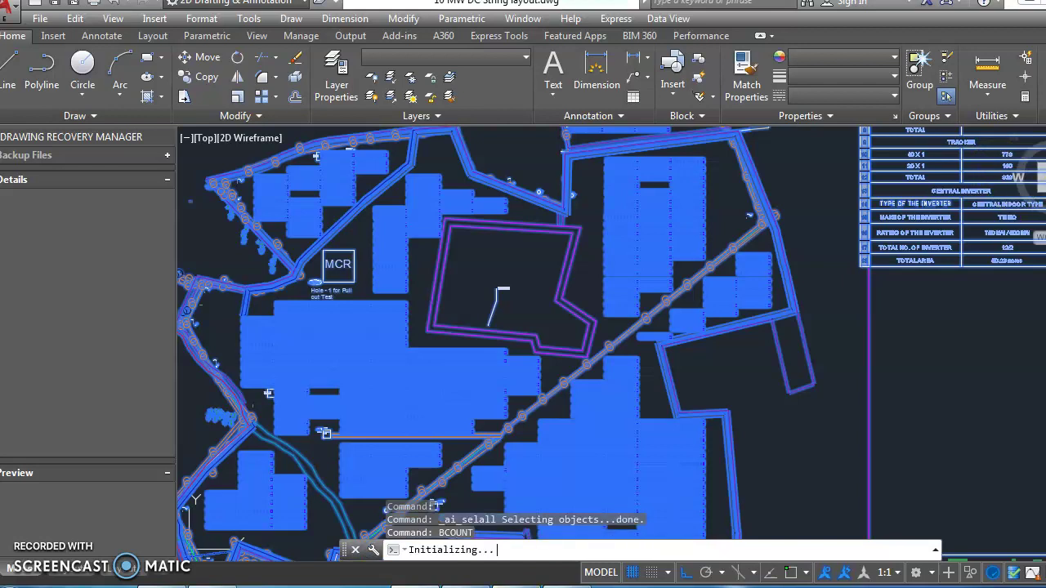
Finish the block count and work out the total number of modules in Calculator as 30 × 2 × 555, then close Calculator.
{"action": "key", "text": "Return"}
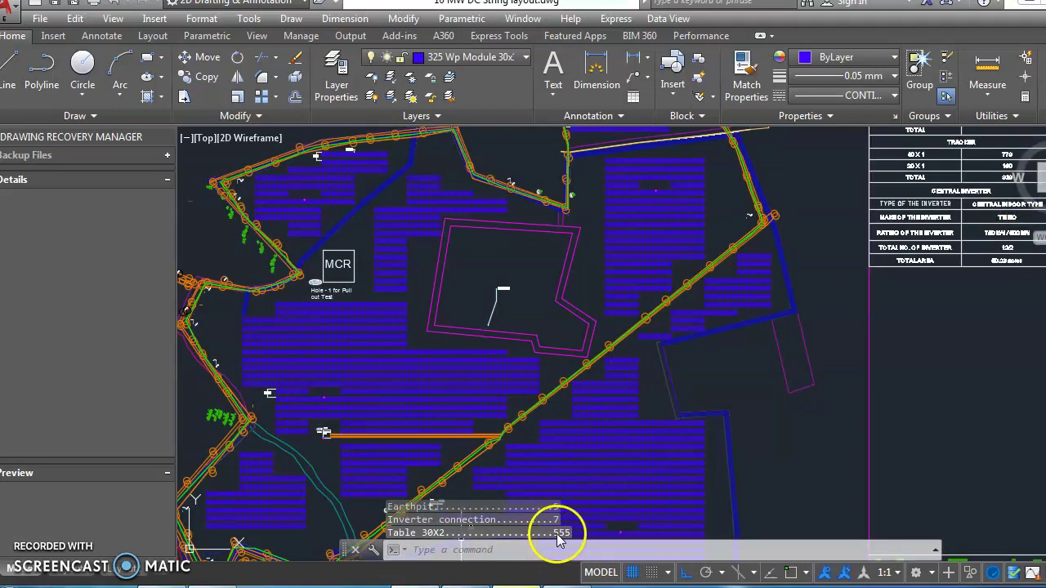
{"action": "left_click", "coordinate": [518, 586]}
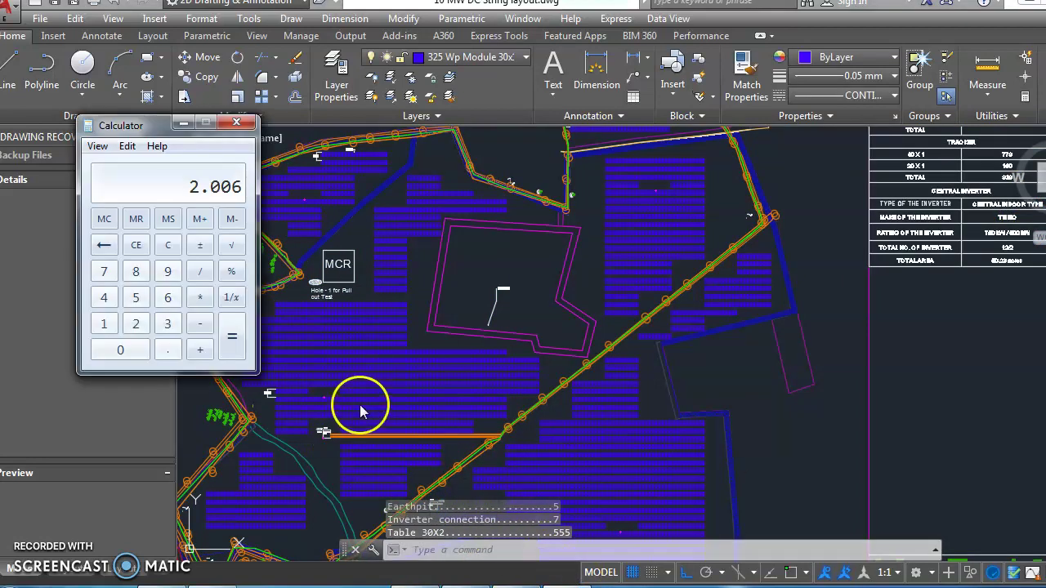
{"action": "left_click", "coordinate": [167, 324]}
{"action": "left_click", "coordinate": [120, 349]}
{"action": "left_click", "coordinate": [200, 298]}
{"action": "left_click", "coordinate": [143, 324]}
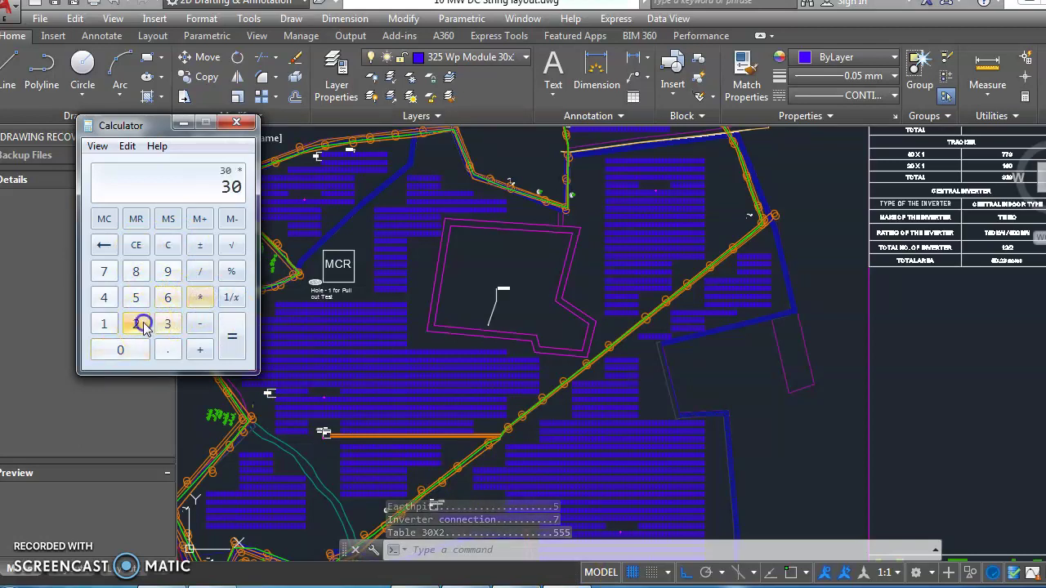
{"action": "left_click", "coordinate": [190, 298]}
{"action": "left_click", "coordinate": [135, 297]}
{"action": "left_click", "coordinate": [136, 297]}
{"action": "left_click", "coordinate": [135, 297]}
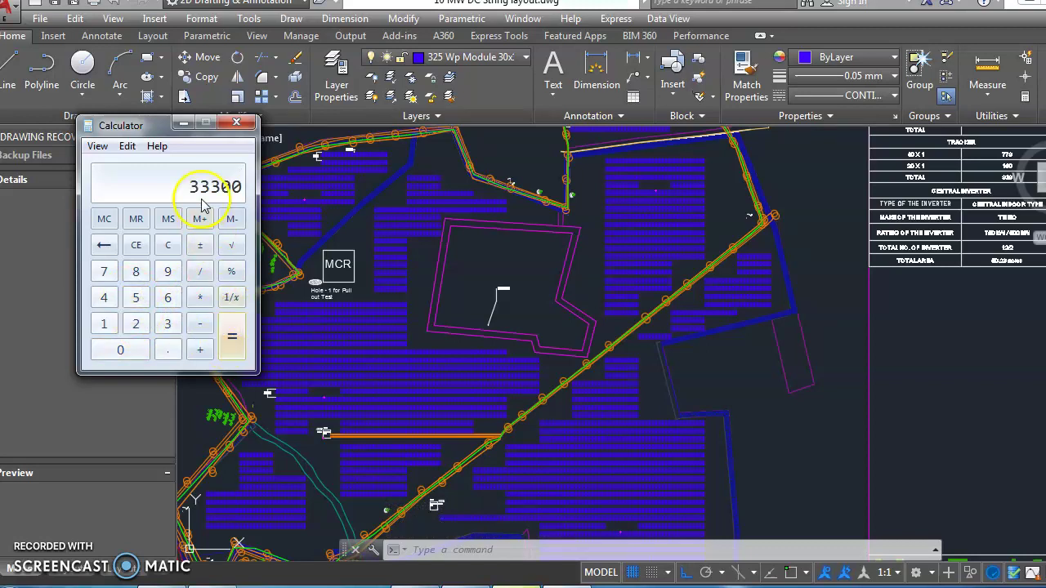
{"action": "left_click", "coordinate": [235, 124]}
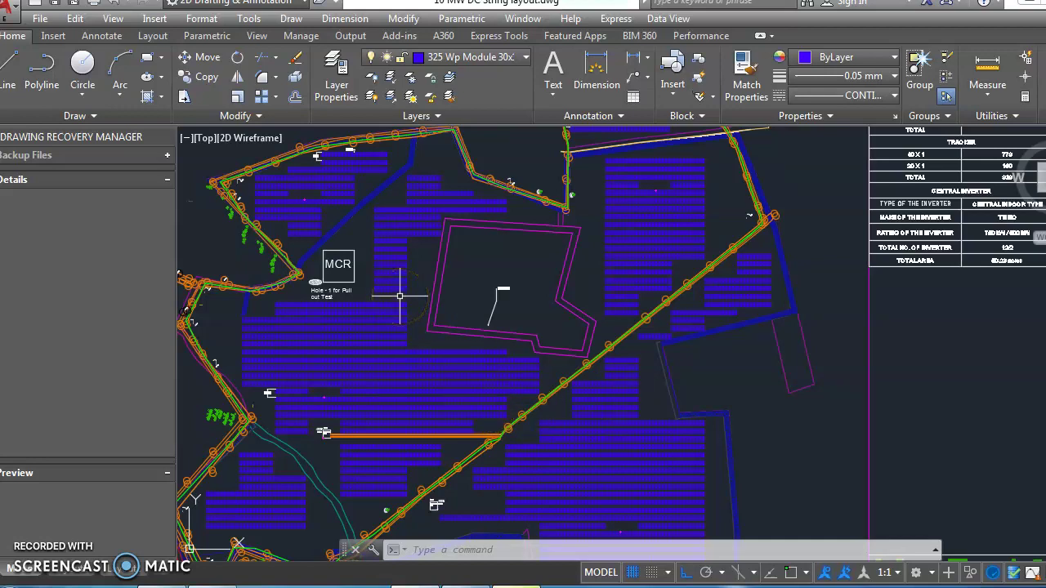
Examine the northernmost module area above the village road and review the module areas across the whole plant layout.
{"action": "scroll", "coordinate": [376, 274], "scroll_direction": "up", "scroll_amount": 1}
{"action": "scroll", "coordinate": [368, 314], "scroll_direction": "down", "scroll_amount": 3}
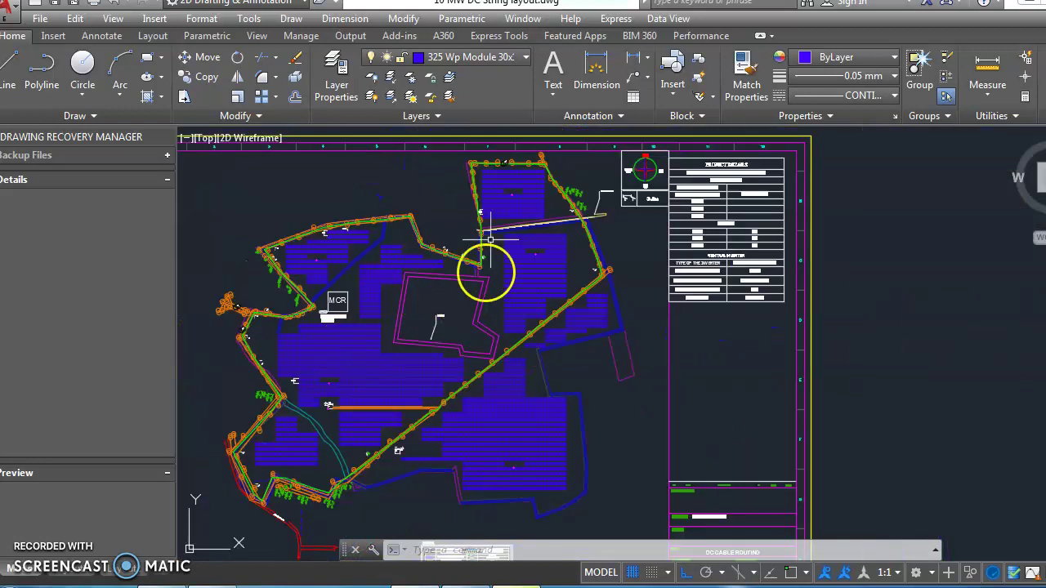
{"action": "scroll", "coordinate": [509, 144], "scroll_direction": "up", "scroll_amount": 6}
{"action": "scroll", "coordinate": [482, 310], "scroll_direction": "down", "scroll_amount": 2}
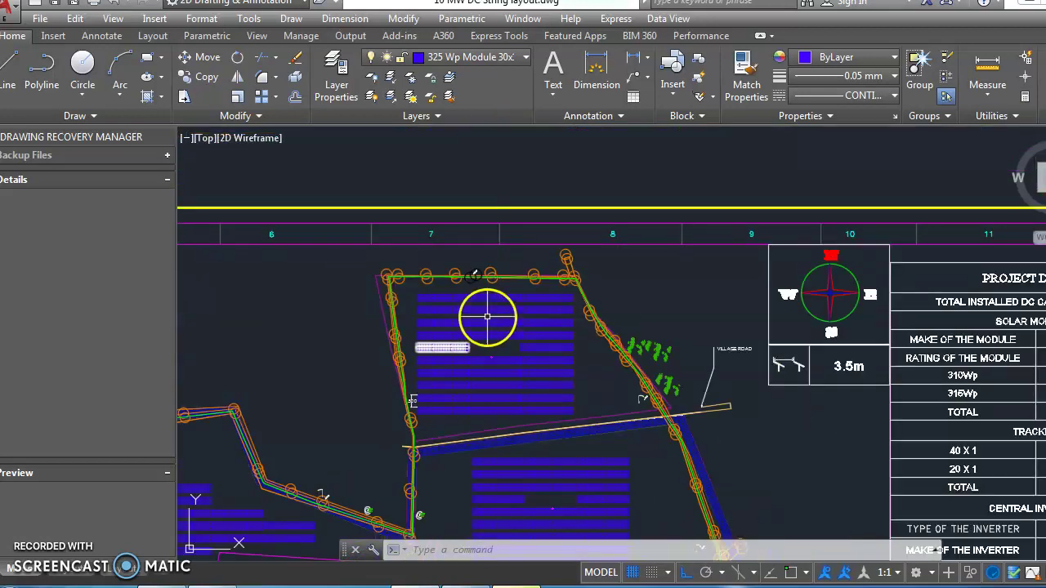
{"action": "scroll", "coordinate": [493, 345], "scroll_direction": "up", "scroll_amount": 4}
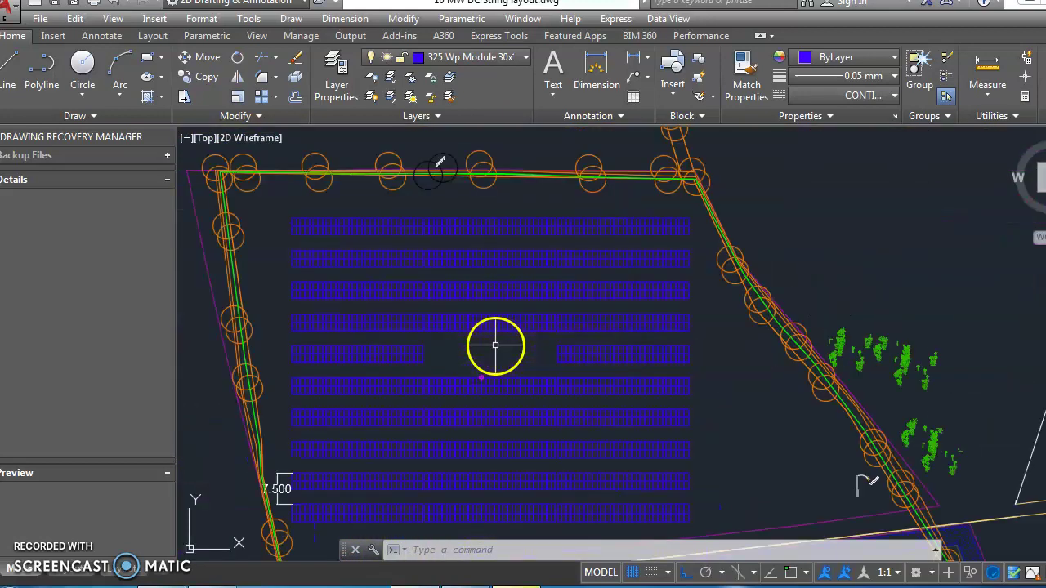
{"action": "scroll", "coordinate": [516, 278], "scroll_direction": "down", "scroll_amount": 6}
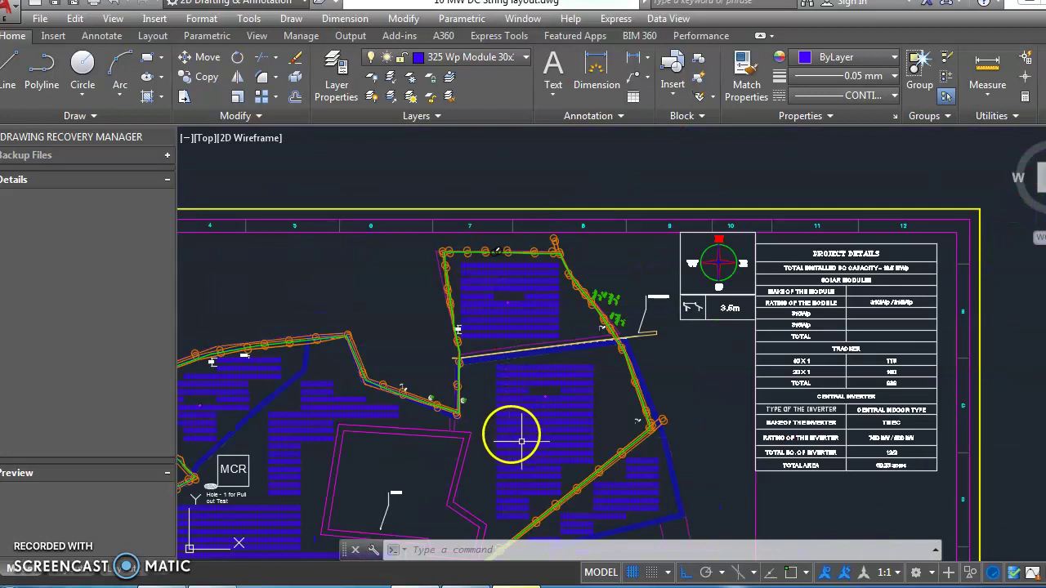
{"action": "scroll", "coordinate": [593, 367], "scroll_direction": "down", "scroll_amount": 4}
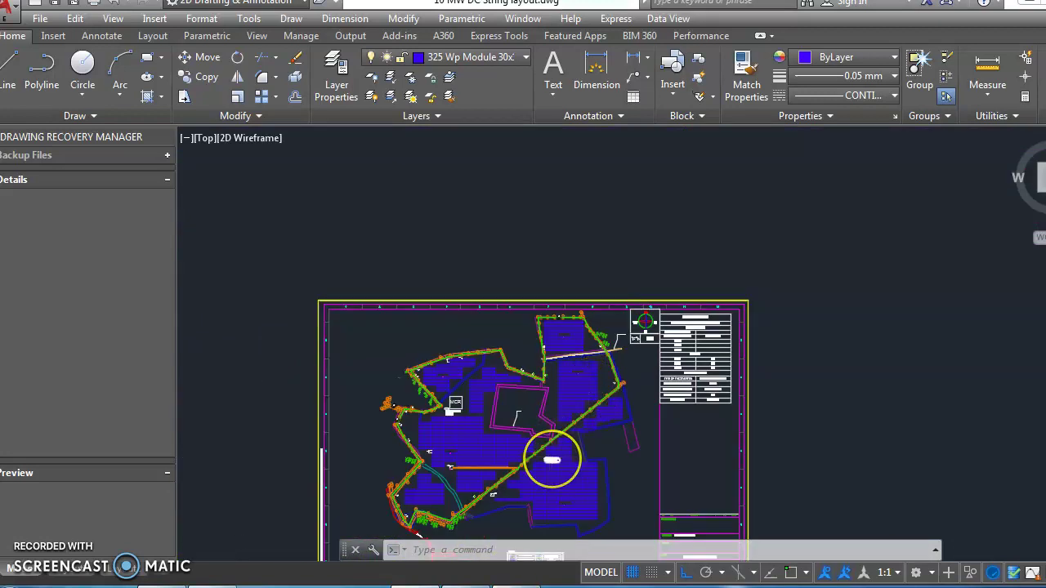
{"action": "scroll", "coordinate": [545, 456], "scroll_direction": "up", "scroll_amount": 4}
{"action": "left_click", "coordinate": [613, 355]}
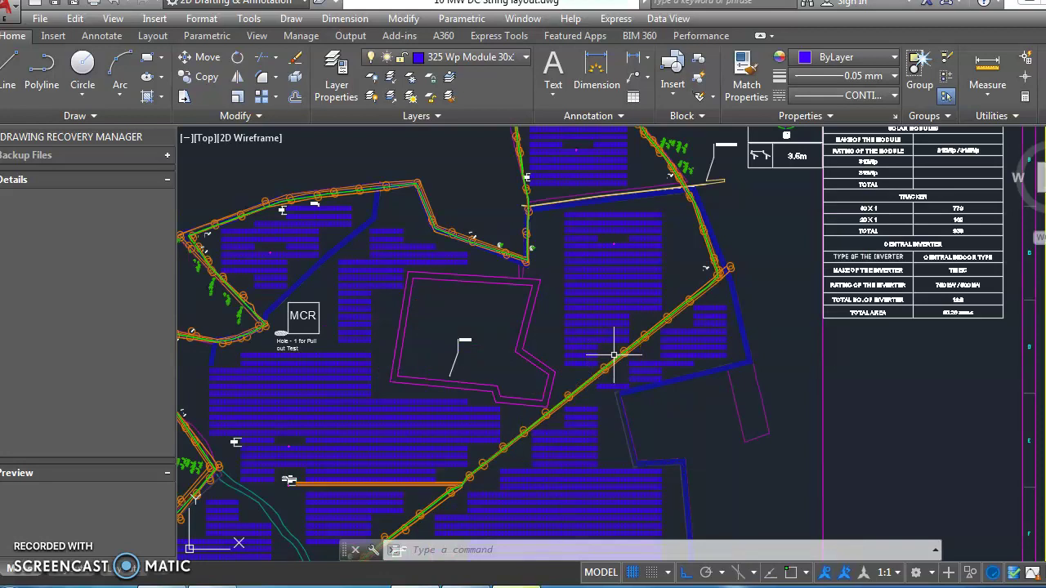
{"action": "scroll", "coordinate": [608, 351], "scroll_direction": "down", "scroll_amount": 4}
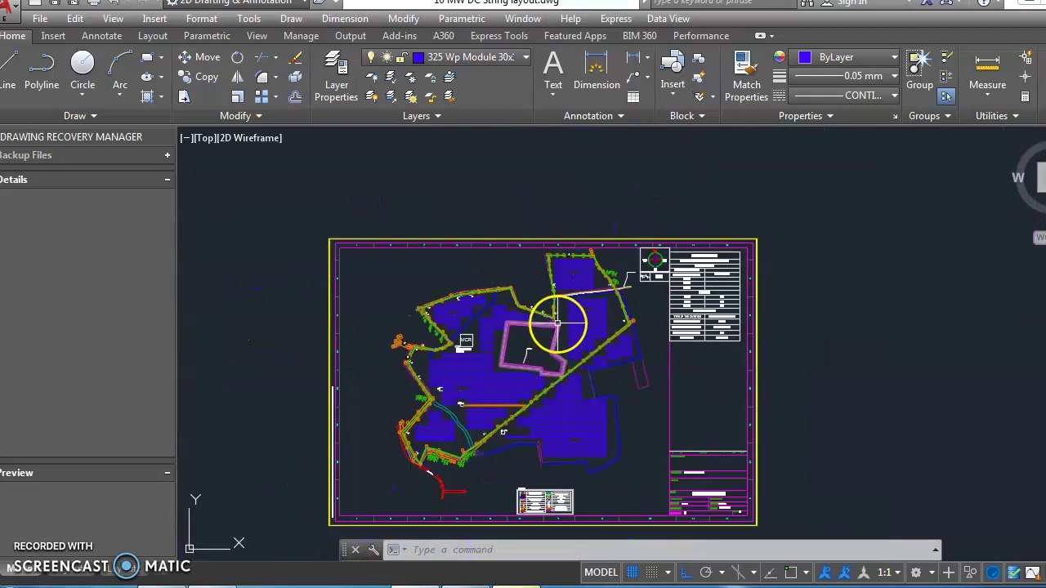
{"action": "scroll", "coordinate": [478, 322], "scroll_direction": "up", "scroll_amount": 4}
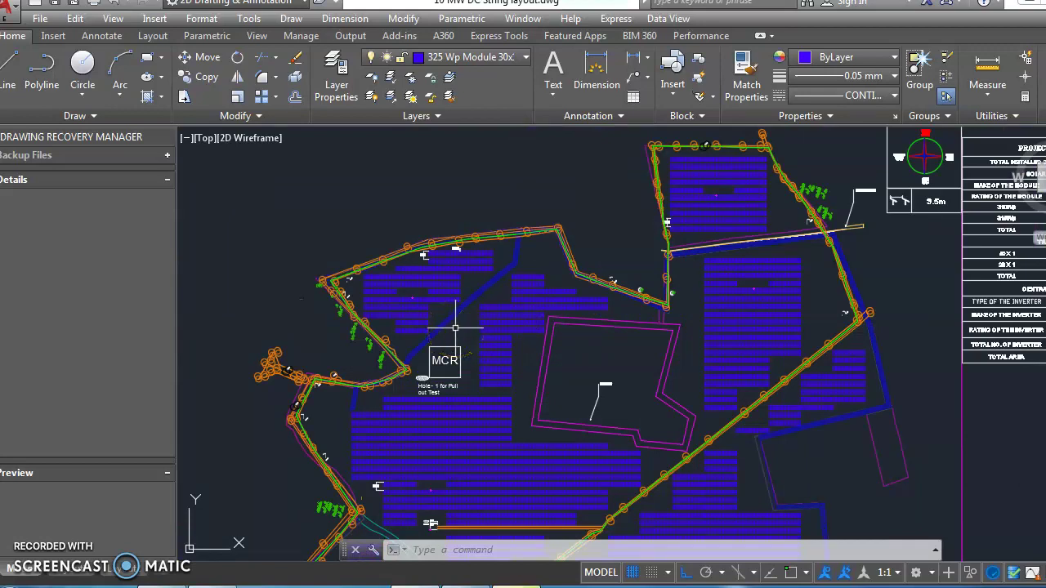
{"action": "scroll", "coordinate": [451, 325], "scroll_direction": "down", "scroll_amount": 3}
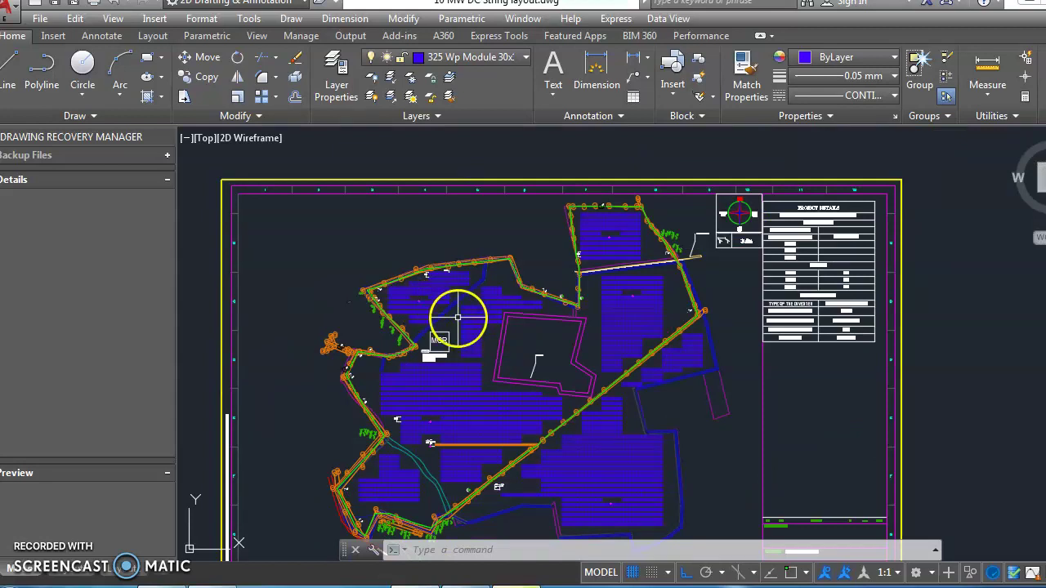